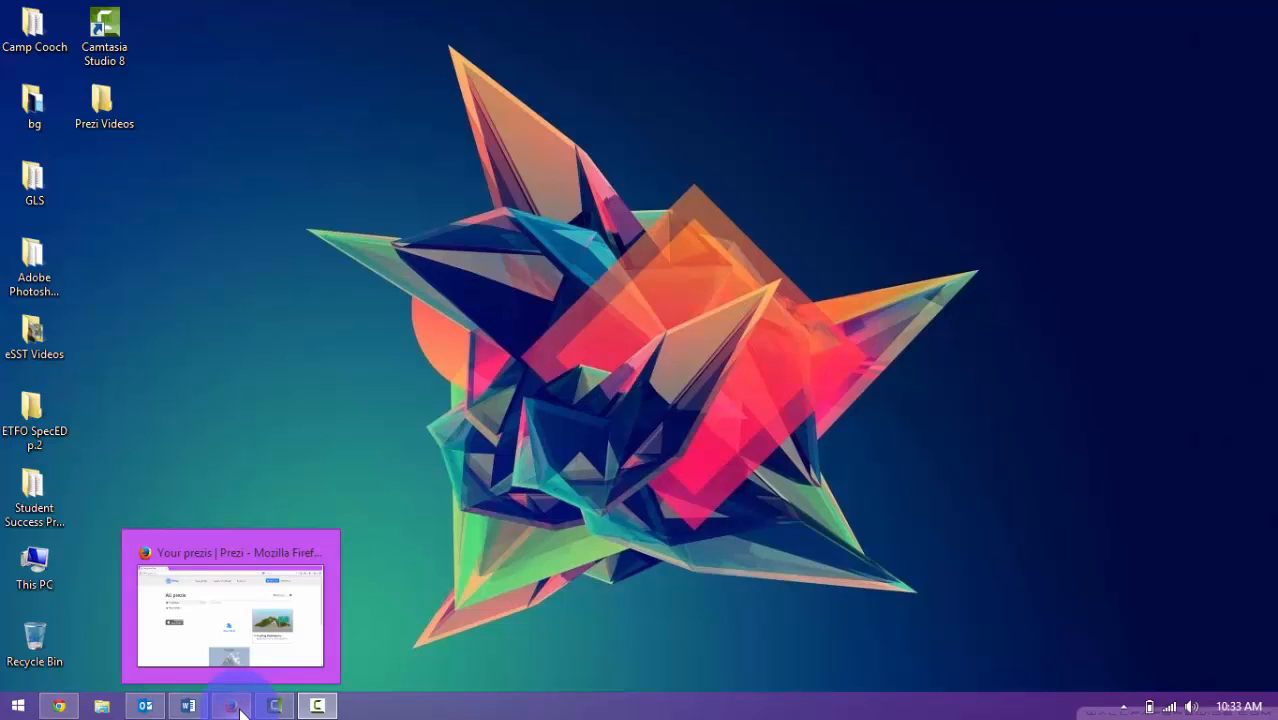
Switch to the Prezi page in Firefox and start a new prezi
click(240, 711)
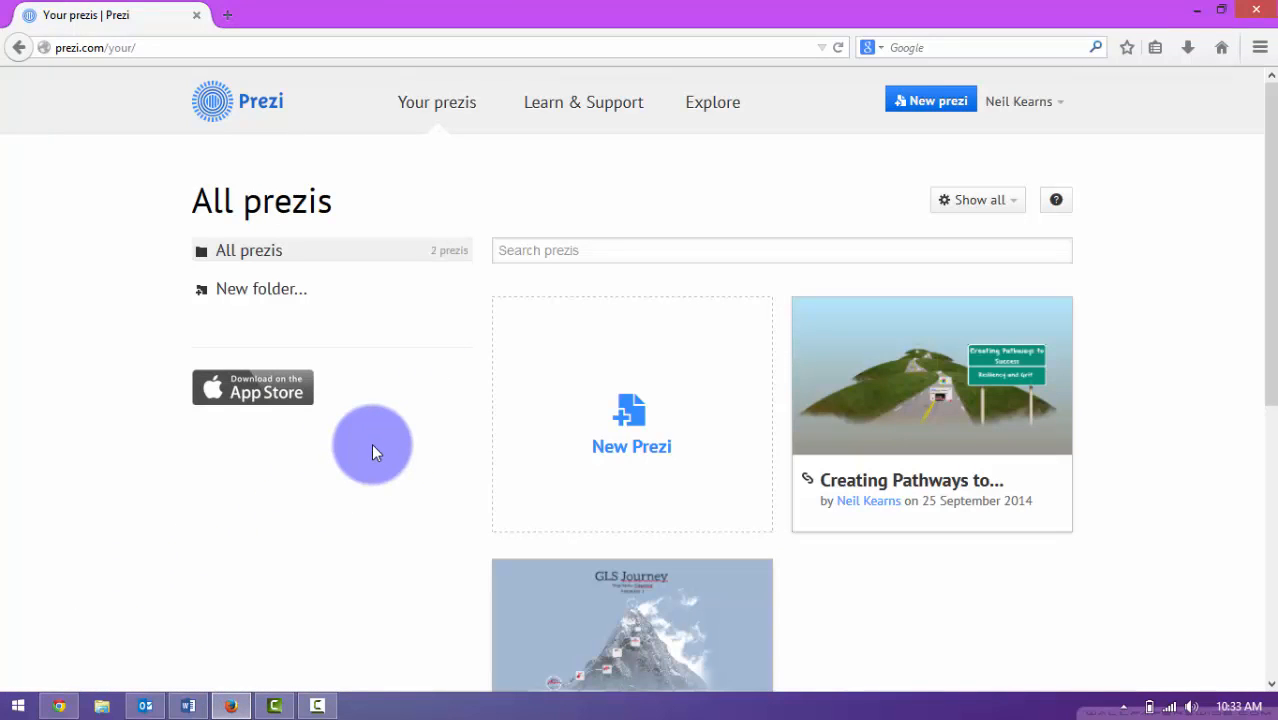
mouse_move(770, 585)
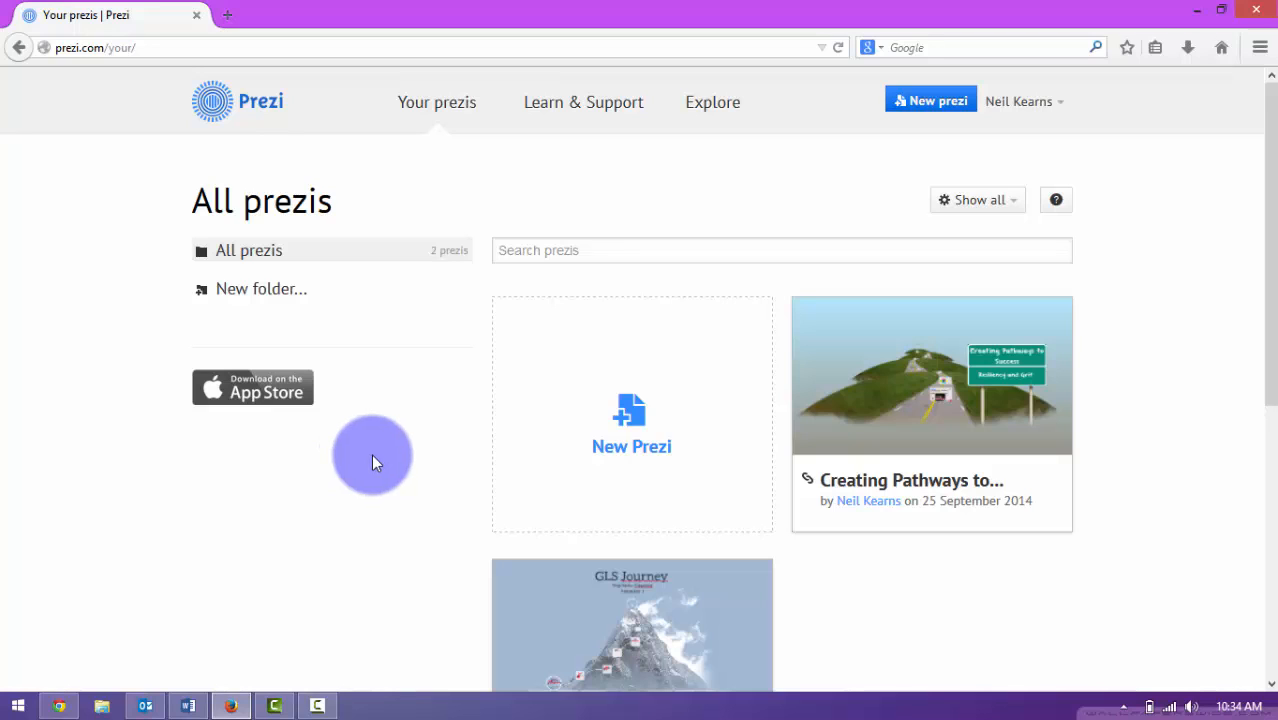
click(629, 421)
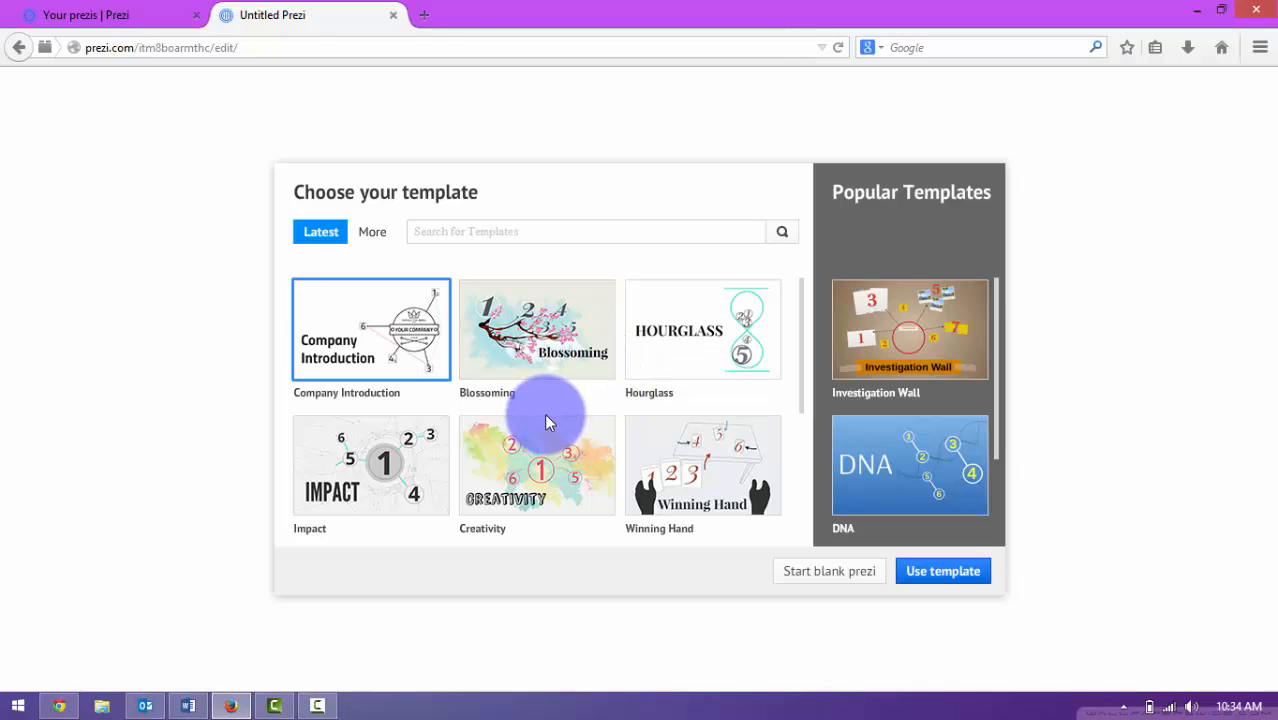
Browse the latest templates and the additional template collection for a suitable presentation design
scroll(545, 420, down, 3)
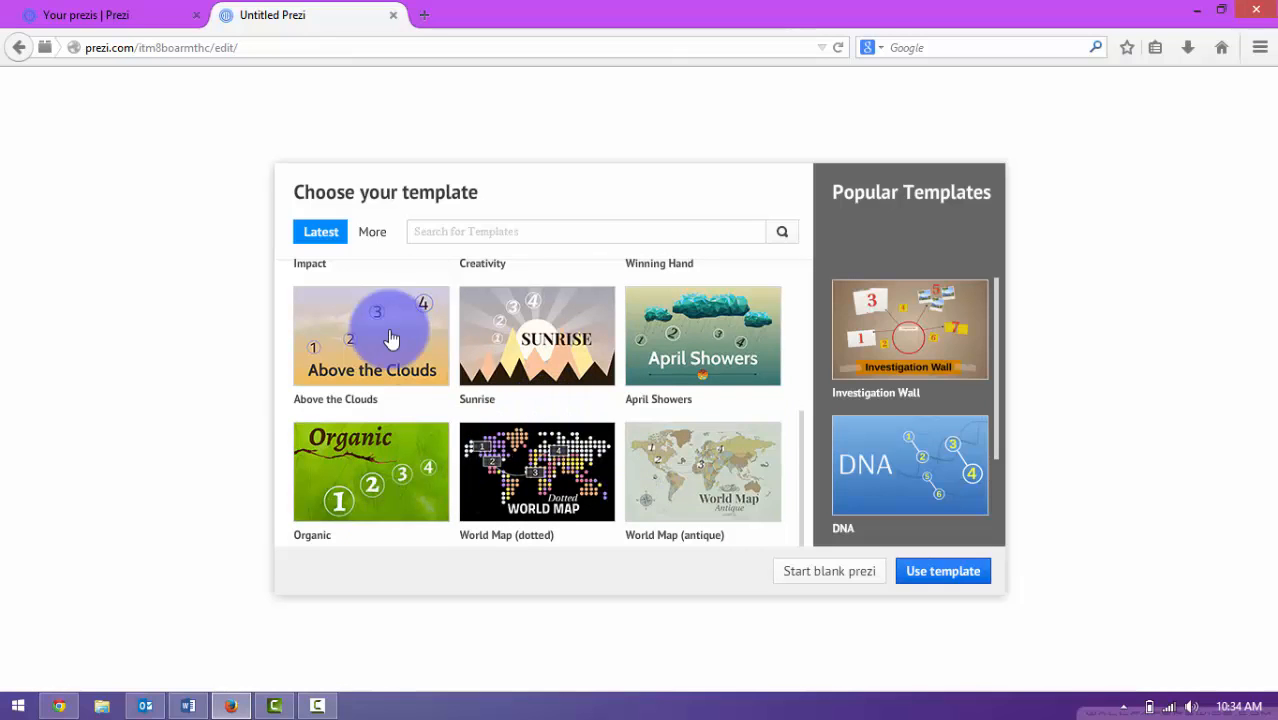
scroll(460, 470, up, 3)
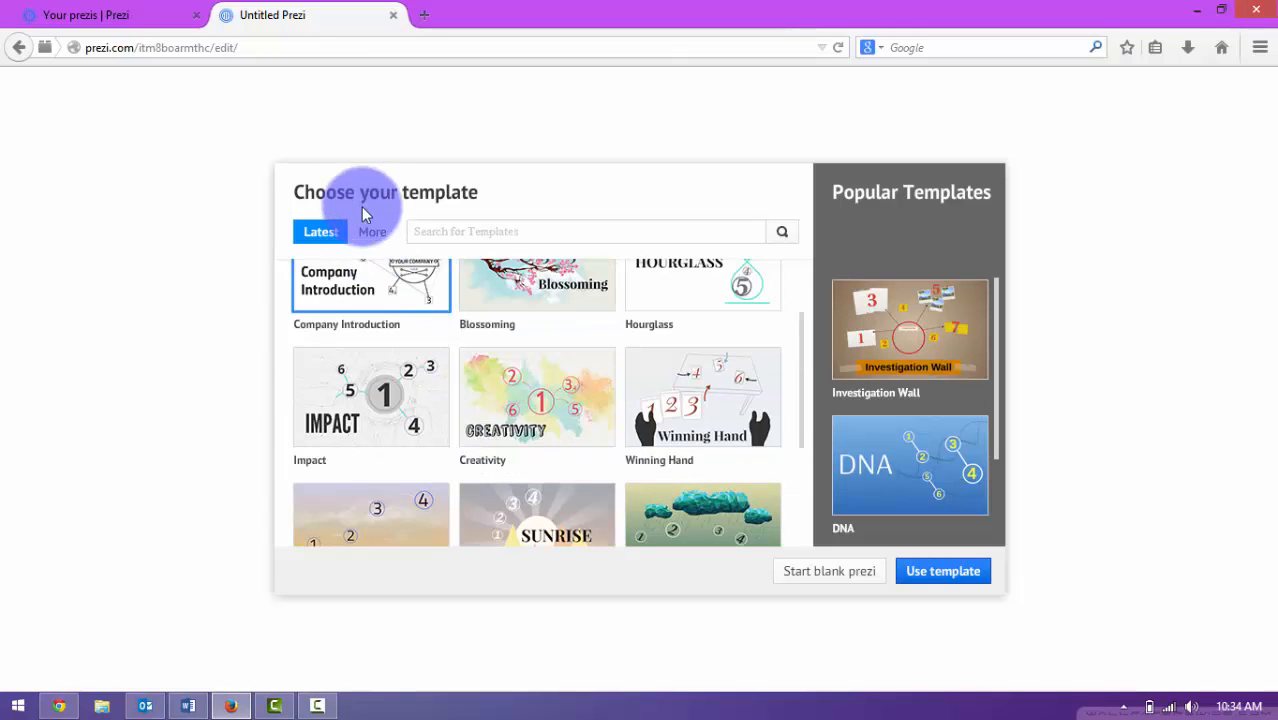
click(373, 234)
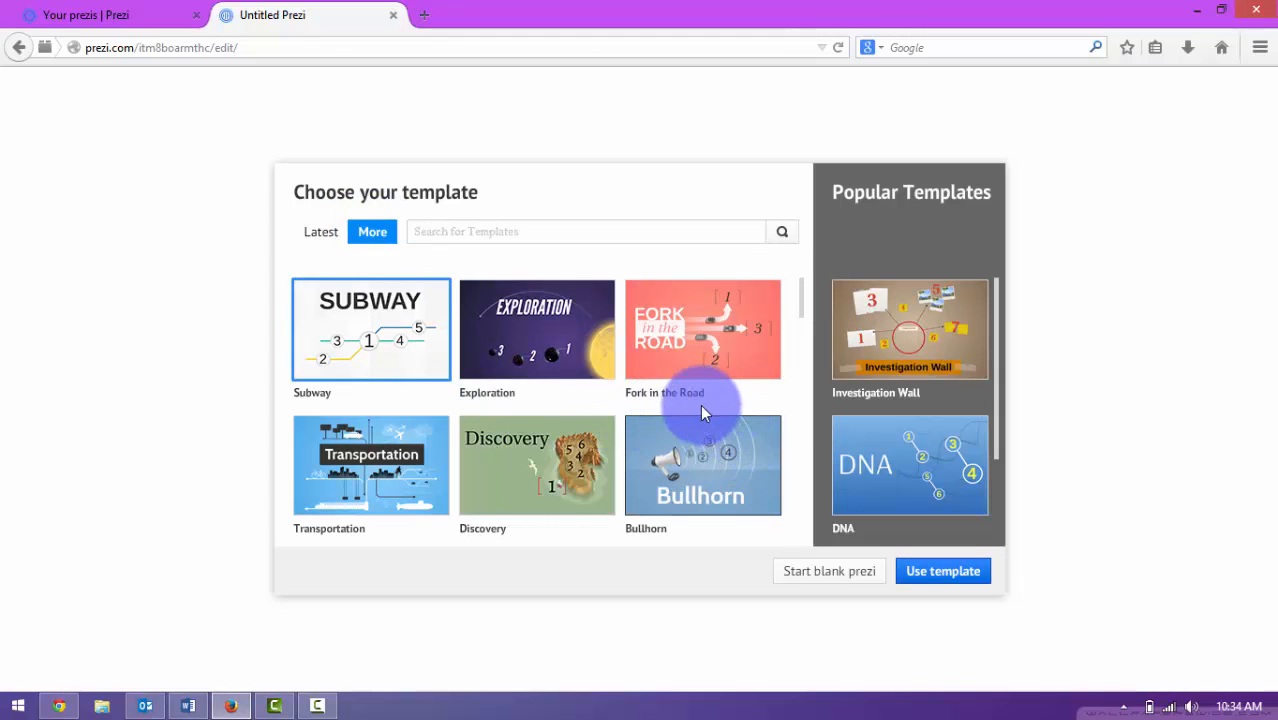
scroll(377, 378, down, 2)
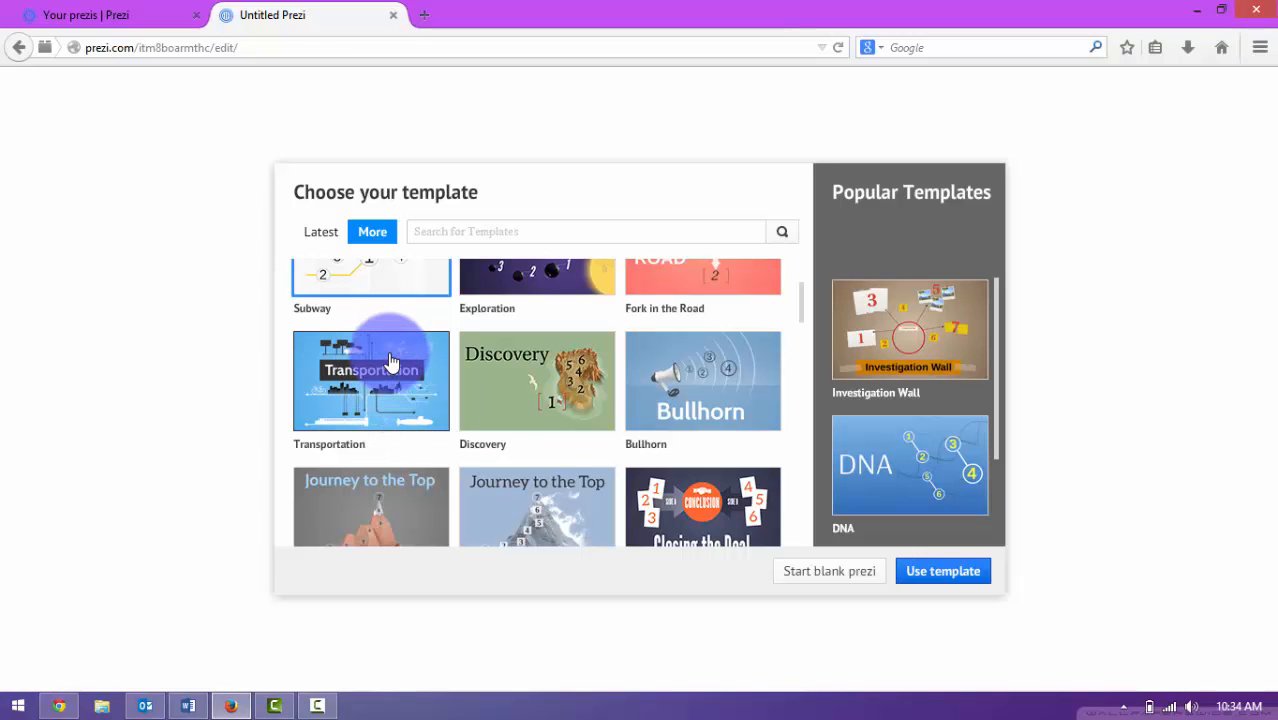
scroll(390, 360, down, 2)
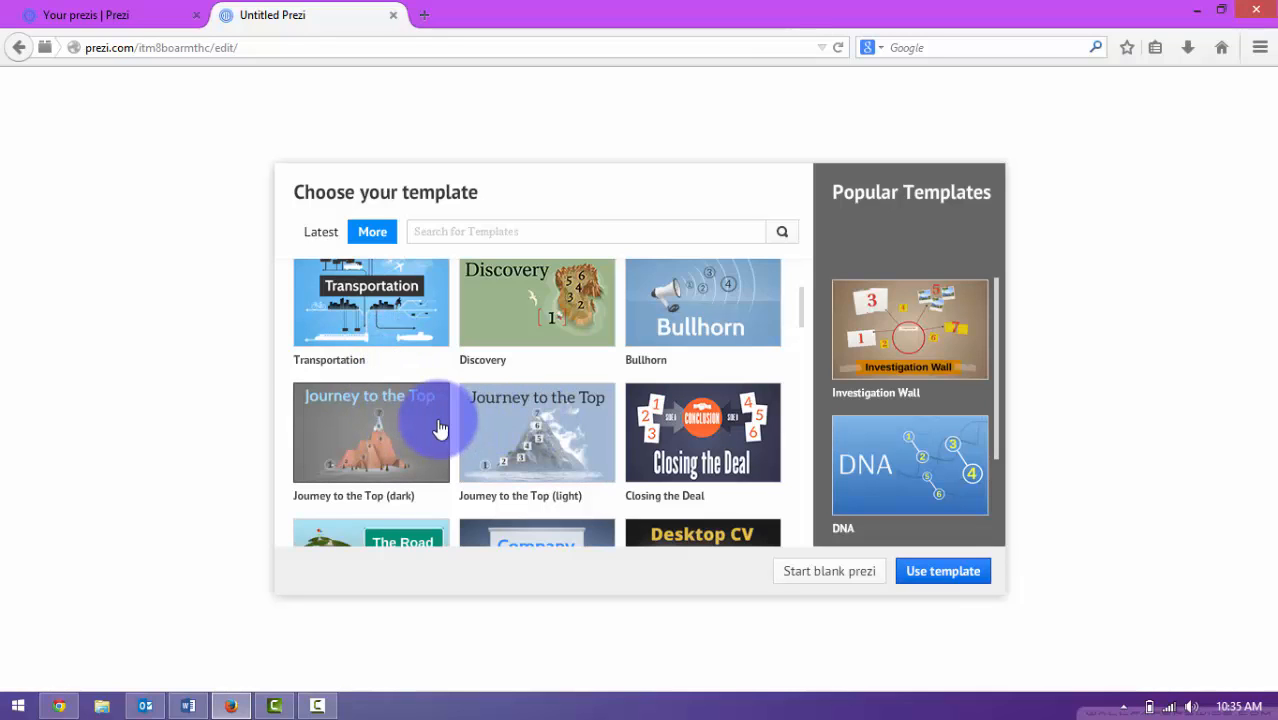
scroll(440, 428, down, 2)
scroll(440, 428, down, 2)
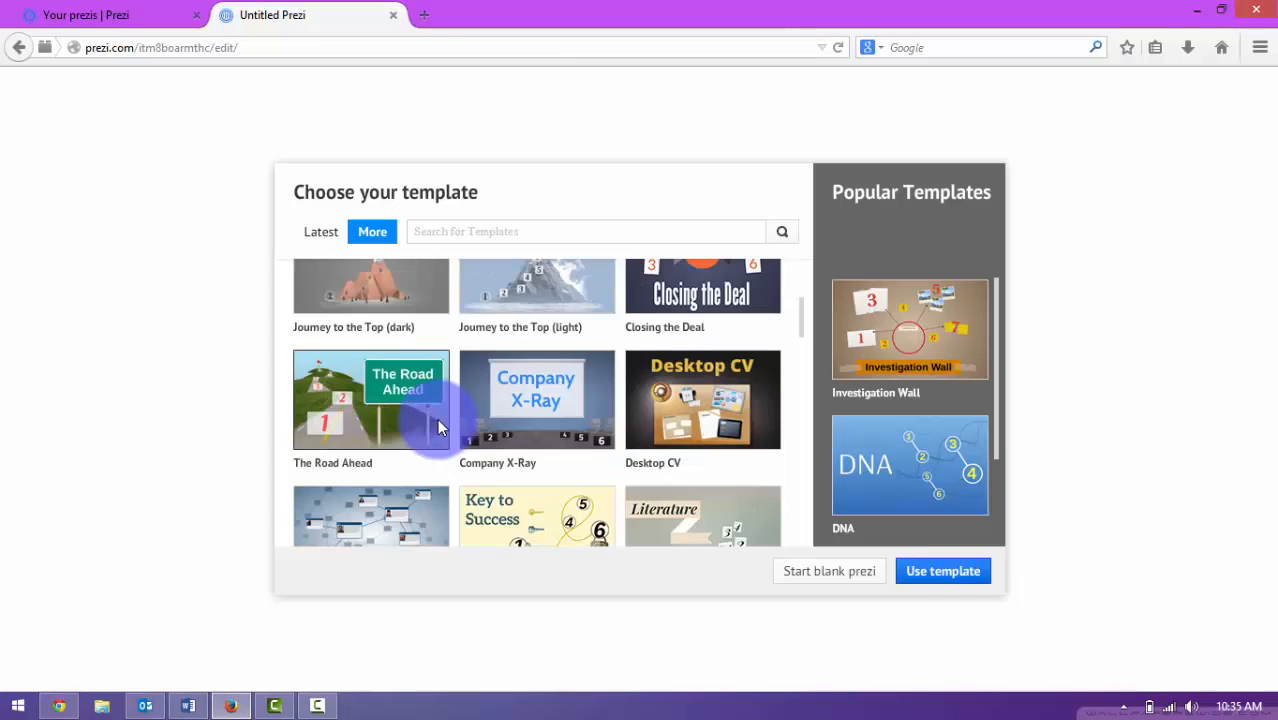
scroll(440, 428, down, 2)
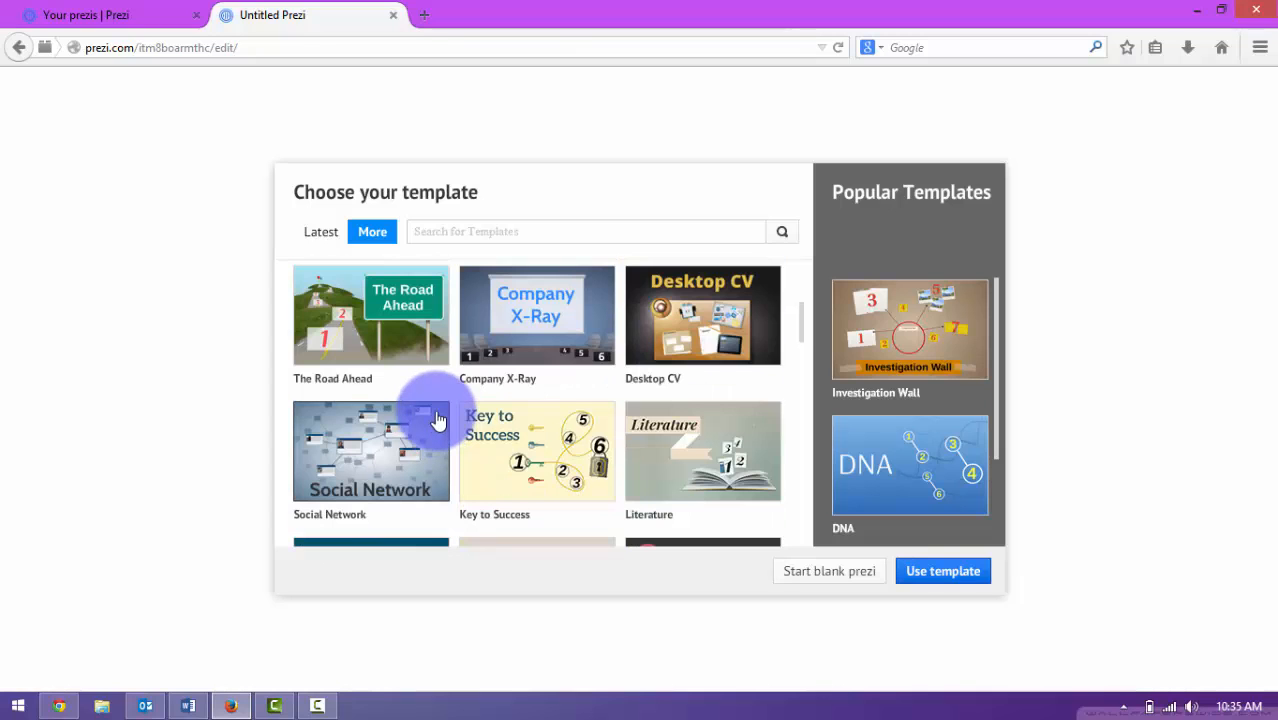
scroll(437, 420, down, 2)
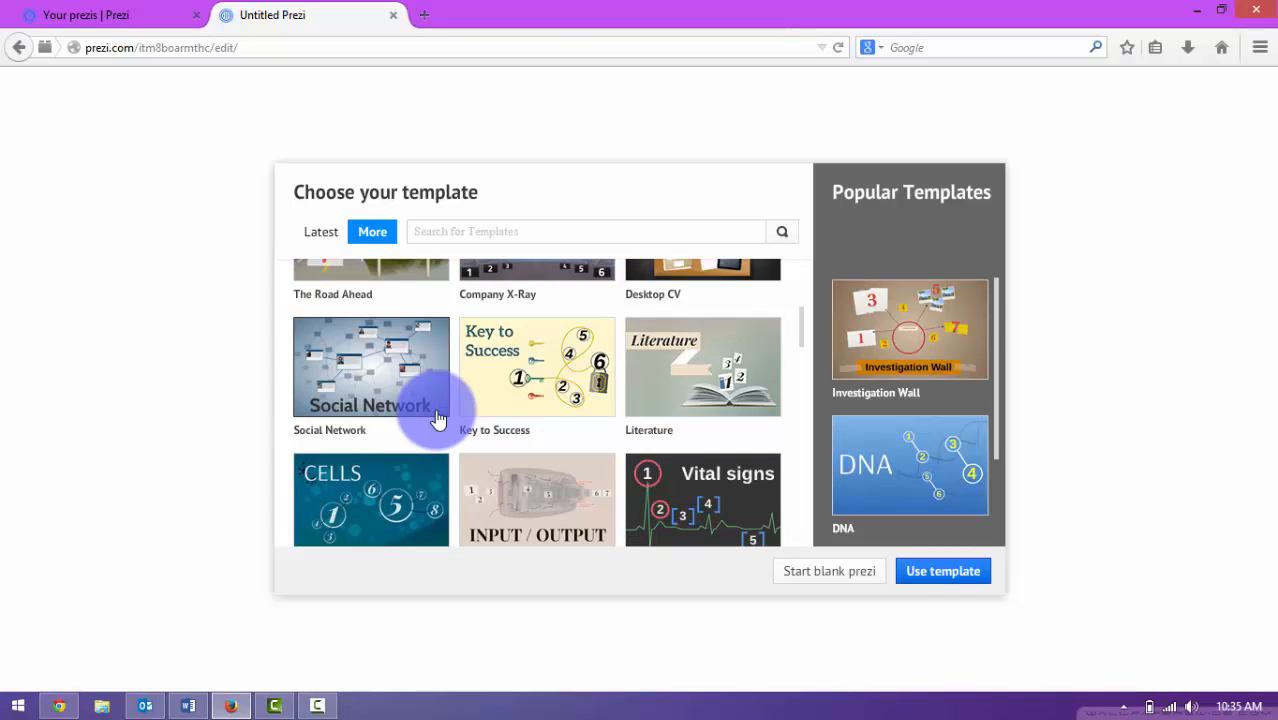
scroll(437, 418, down, 2)
scroll(437, 420, down, 2)
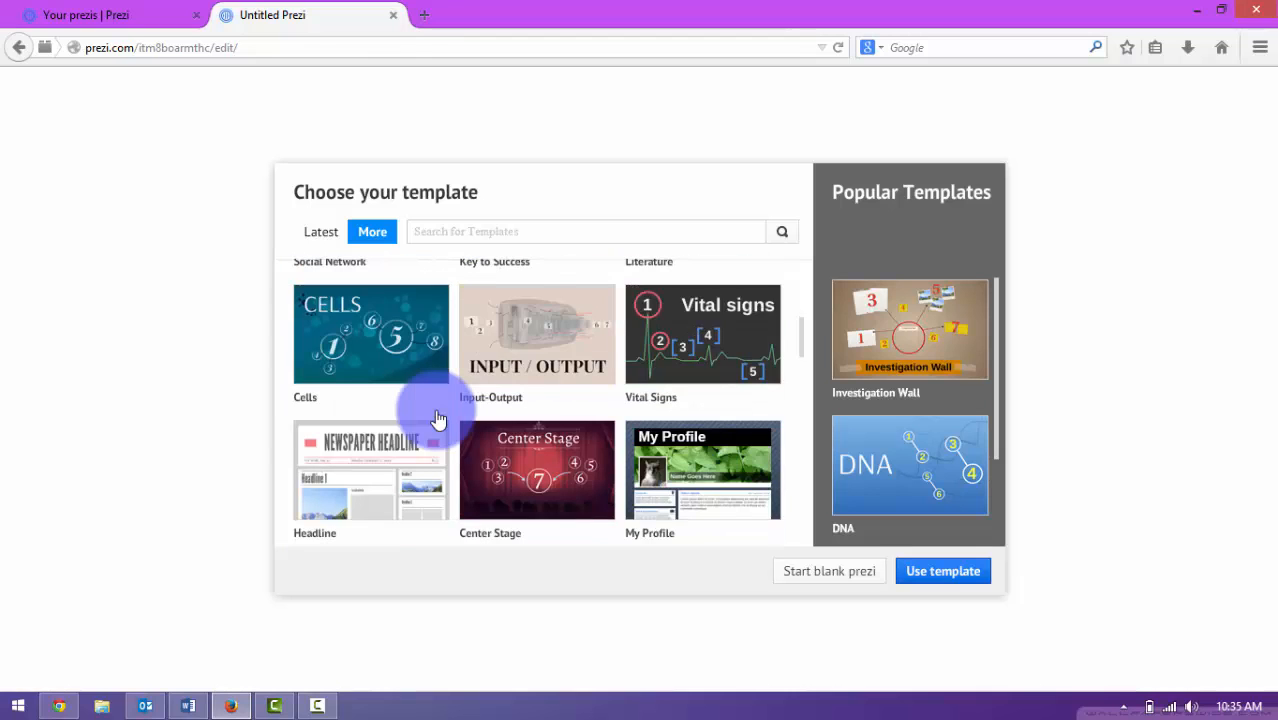
scroll(437, 418, down, 2)
Create the prezi from the Journey to the Top (dark) template
scroll(437, 418, up, 6)
scroll(437, 418, up, 4)
scroll(437, 420, up, 2)
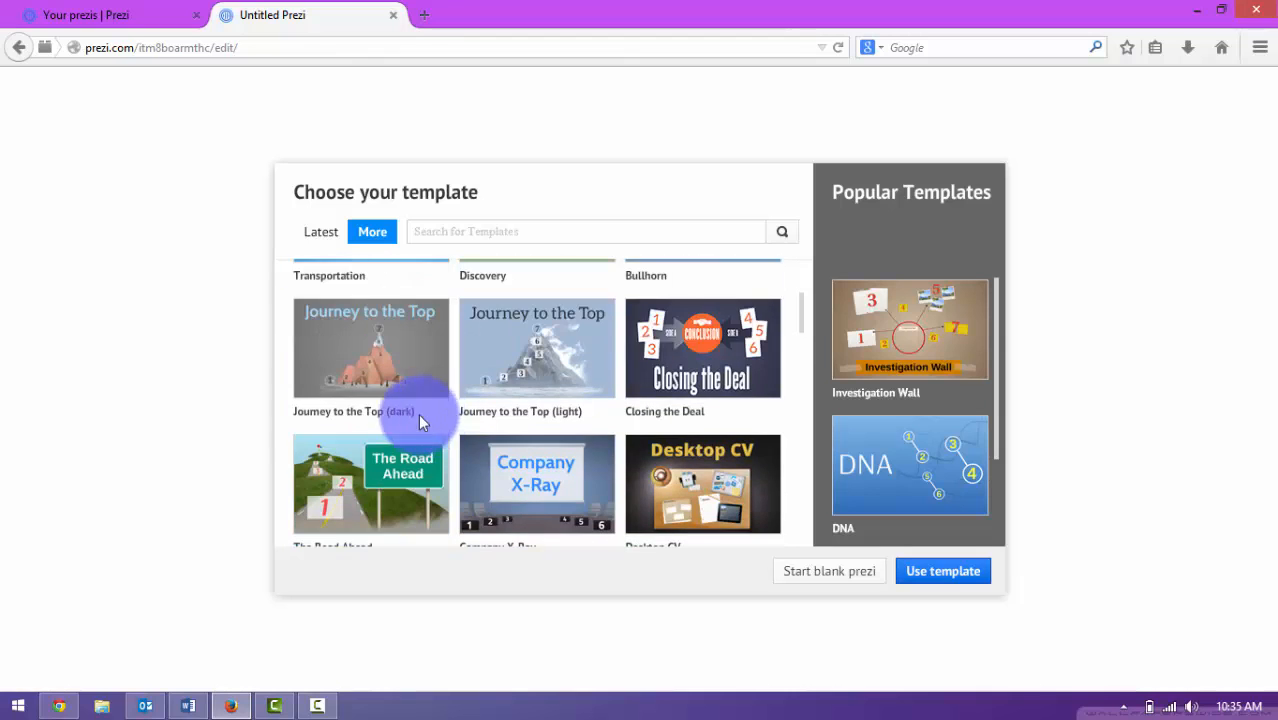
click(397, 354)
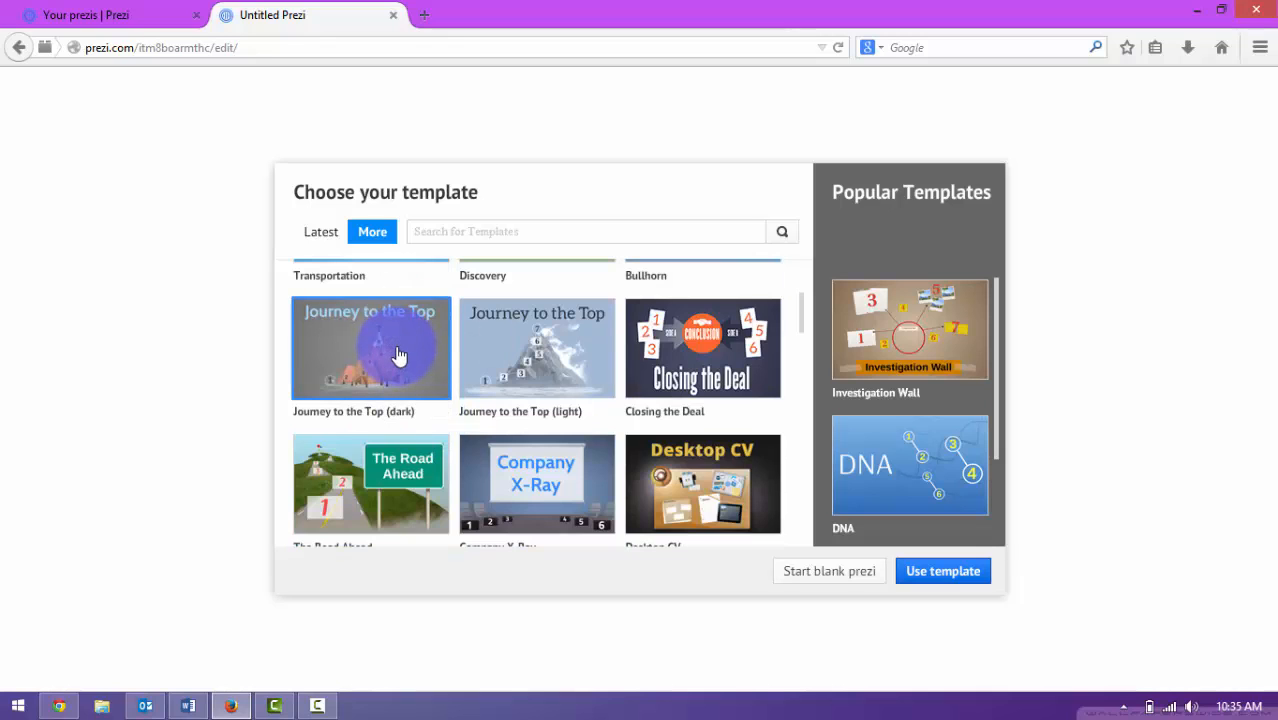
click(938, 580)
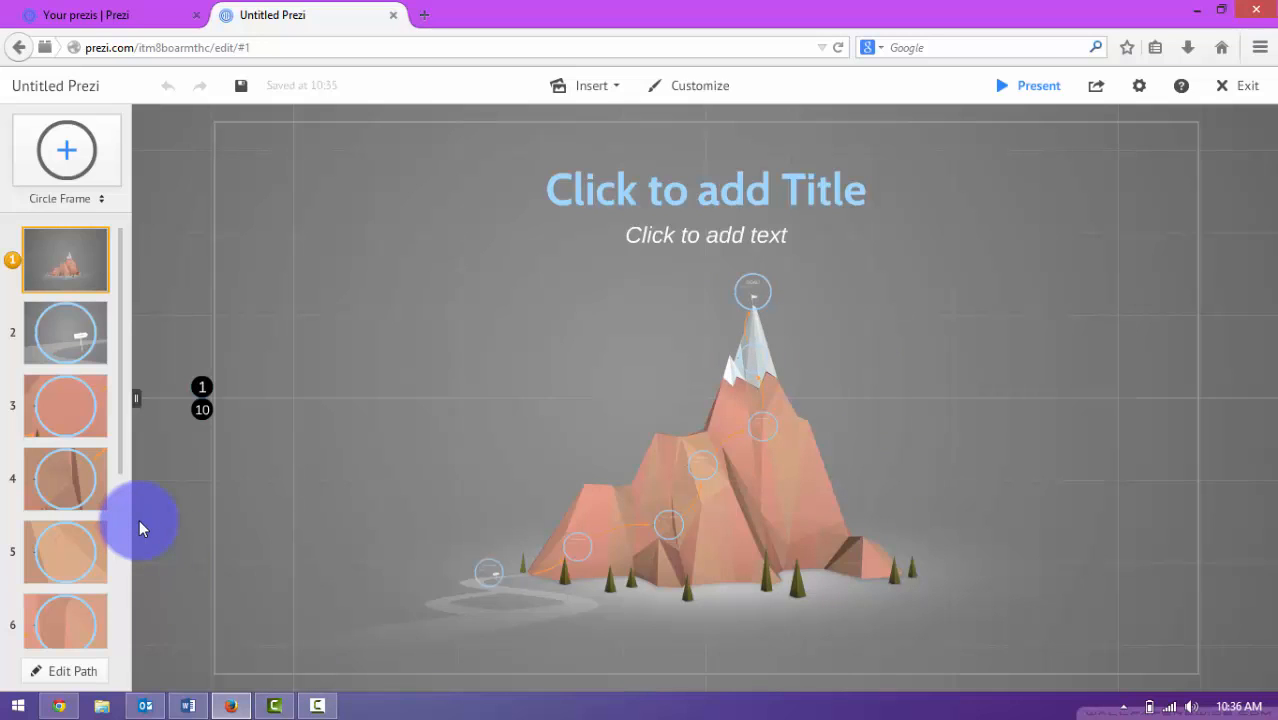
Examine the frames at path points 2 to 5, then go back to path point 2
click(70, 335)
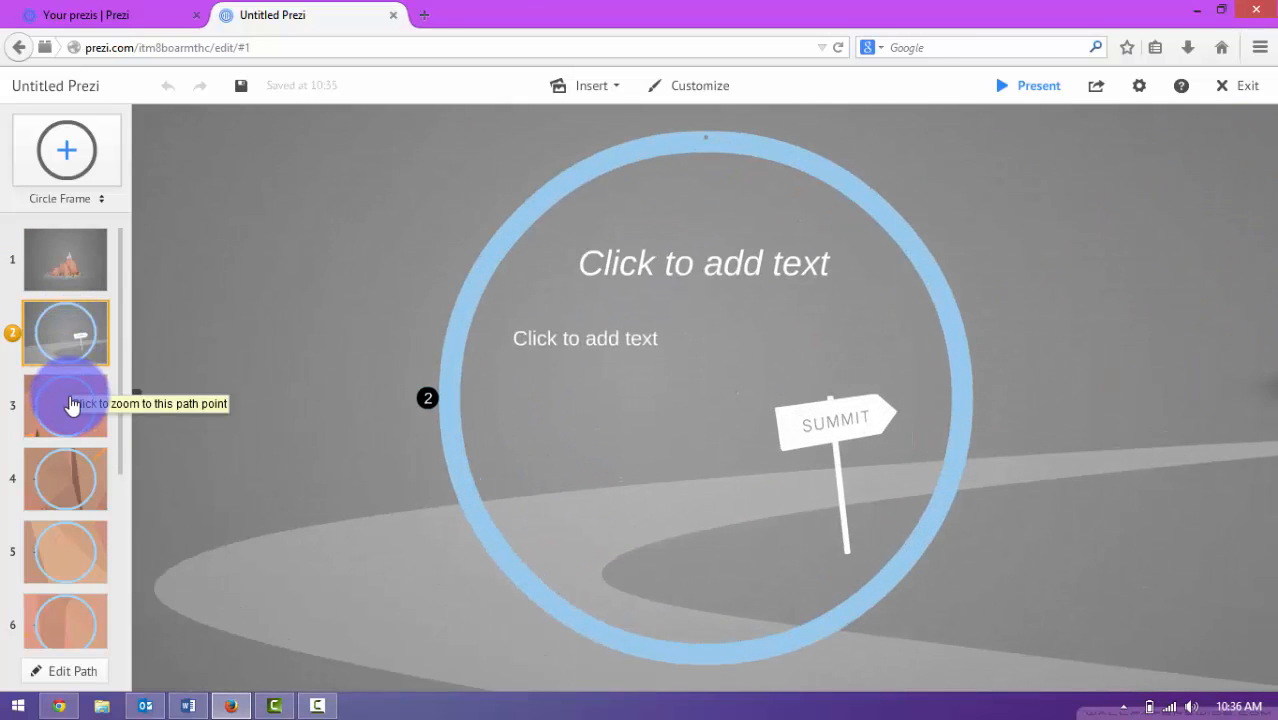
click(70, 403)
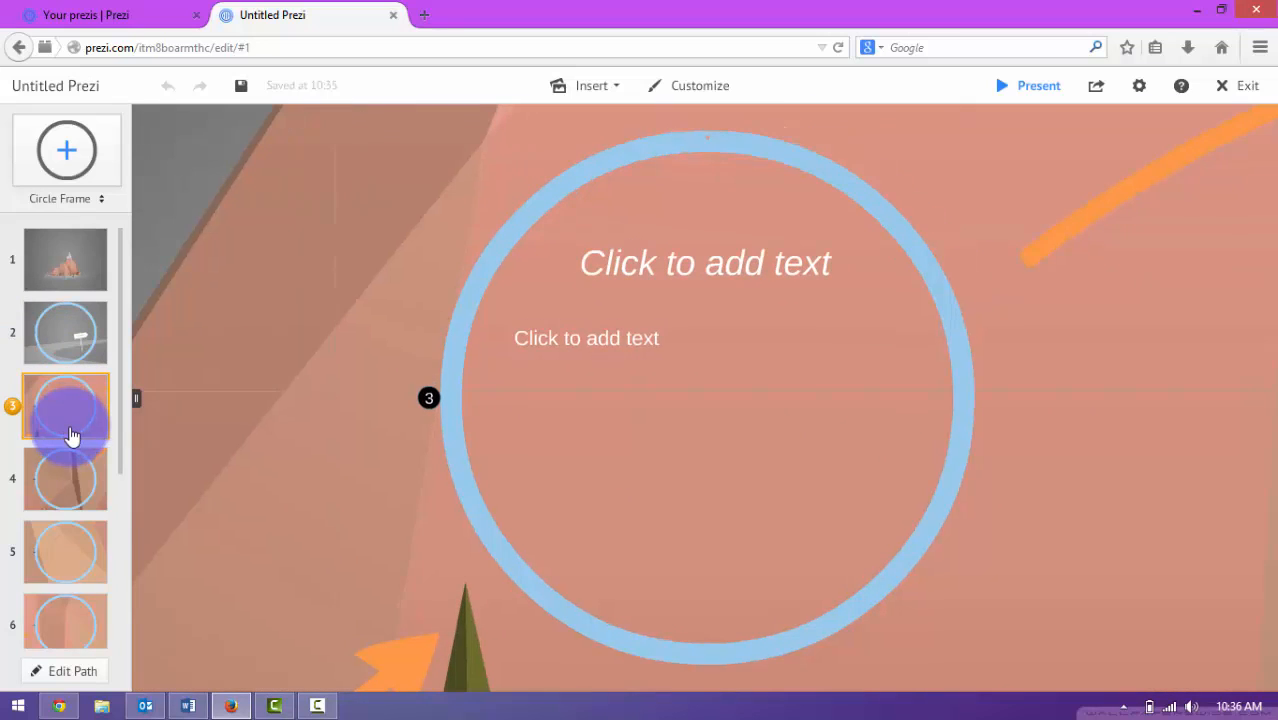
click(70, 496)
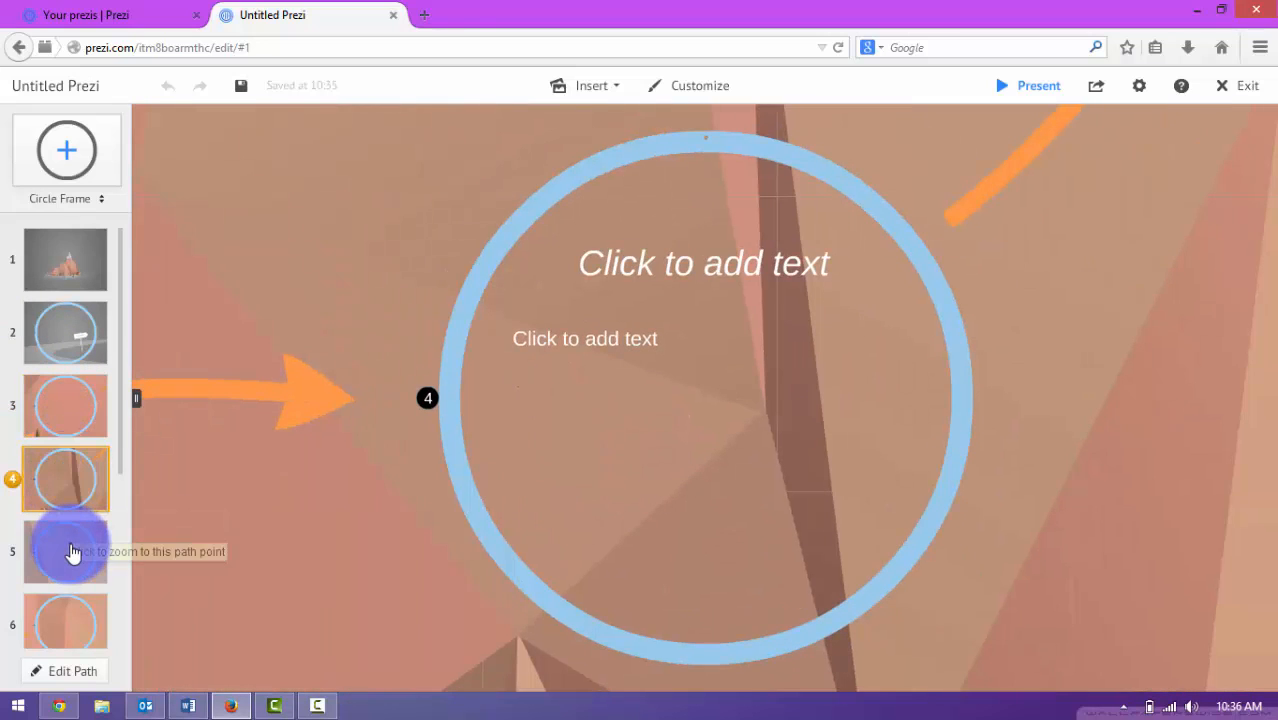
click(72, 550)
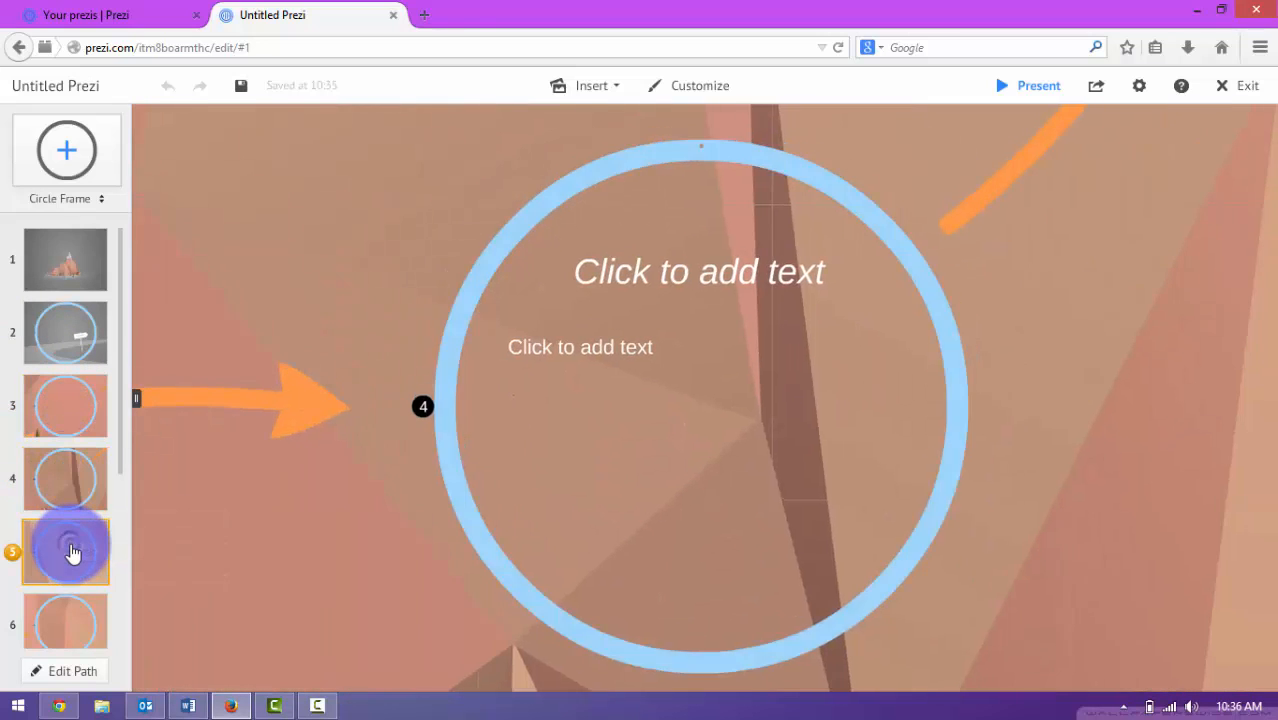
click(50, 355)
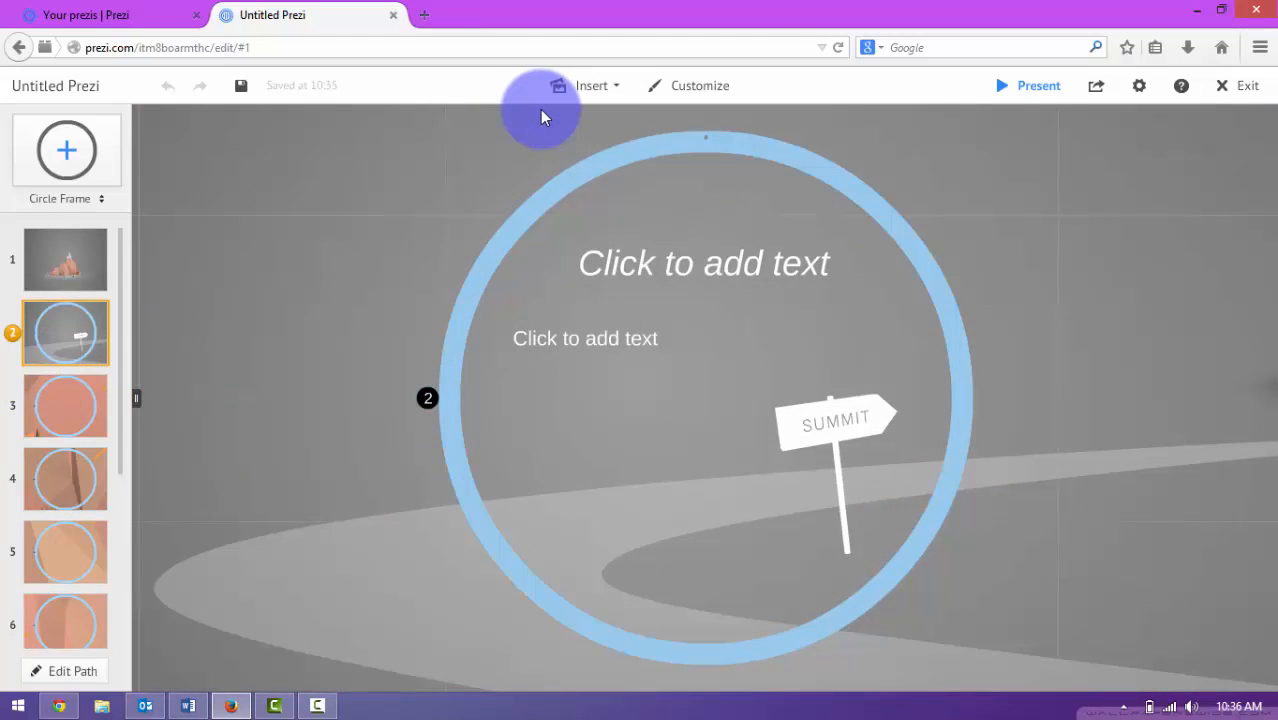
Open the customization options, look over the available themes and show the mountain overview at path point 1
click(678, 93)
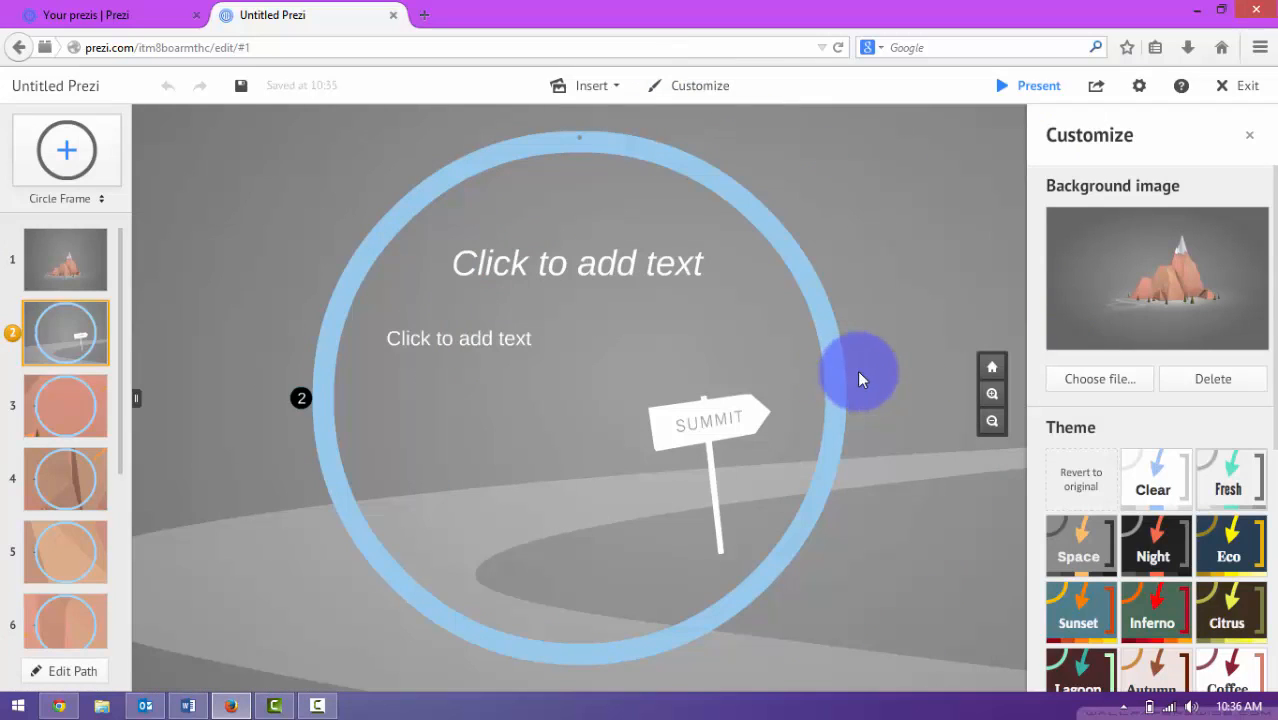
scroll(1138, 520, down, 2)
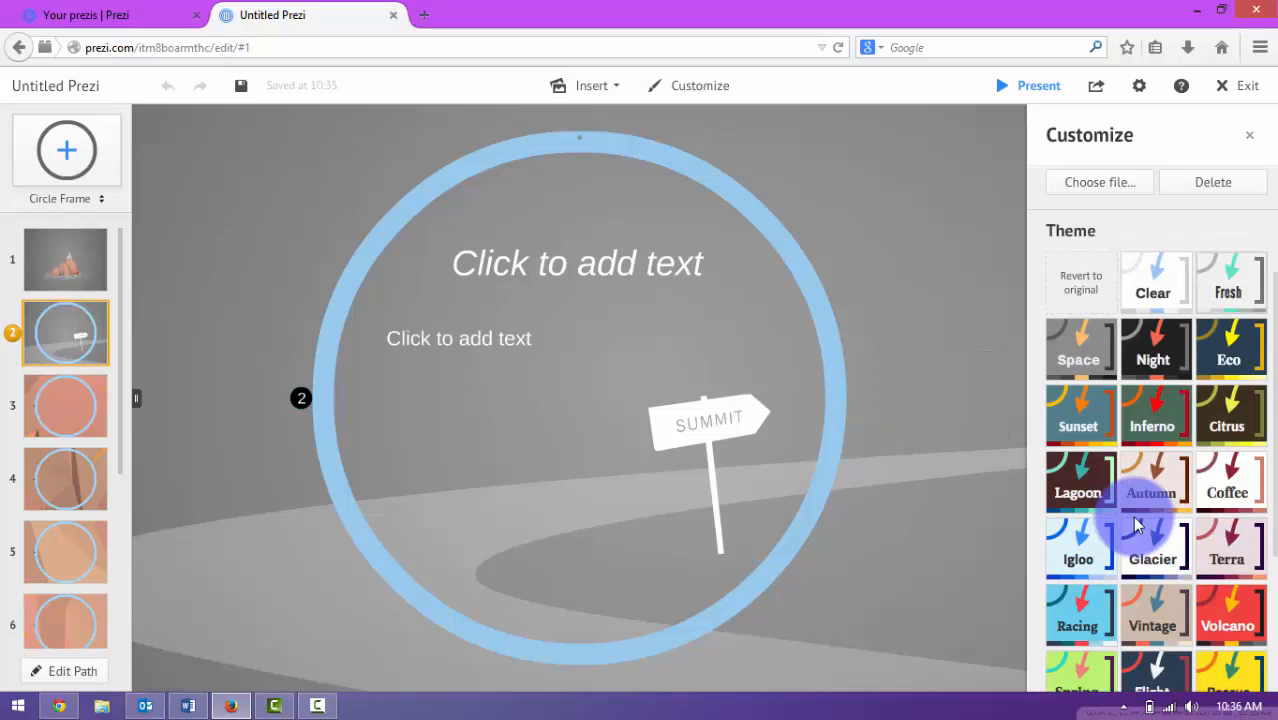
scroll(1136, 524, up, 2)
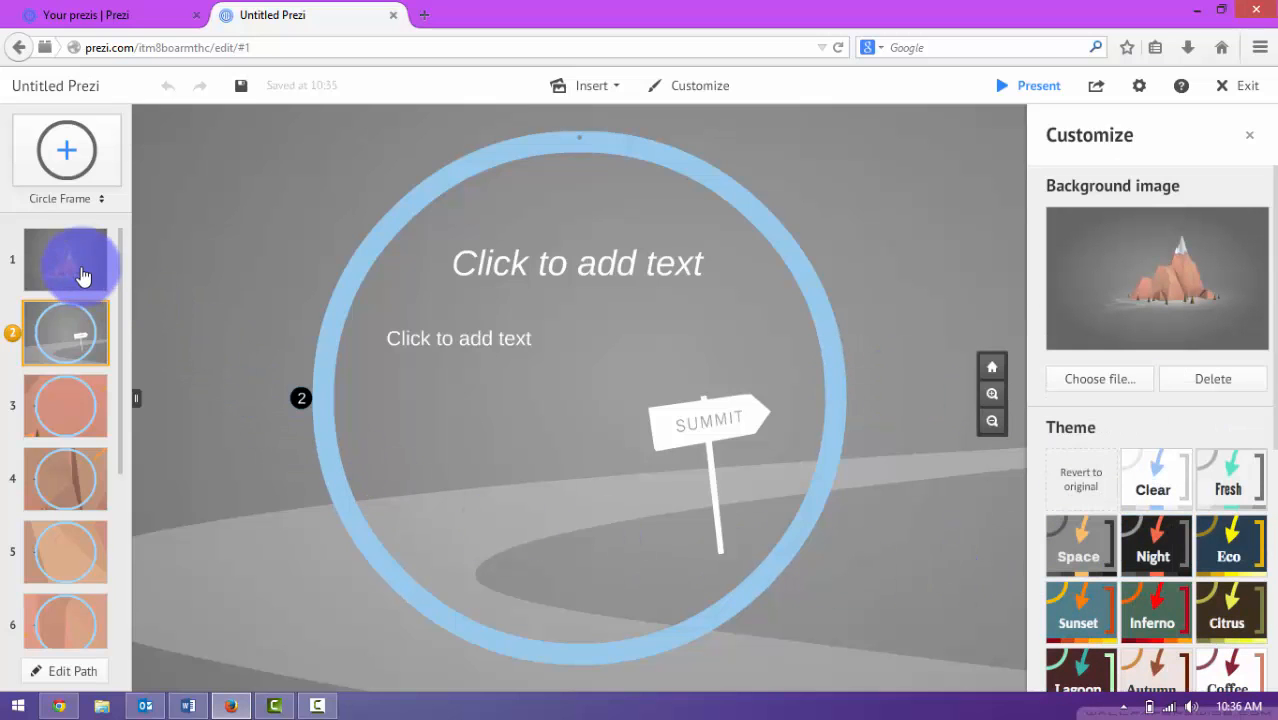
click(83, 276)
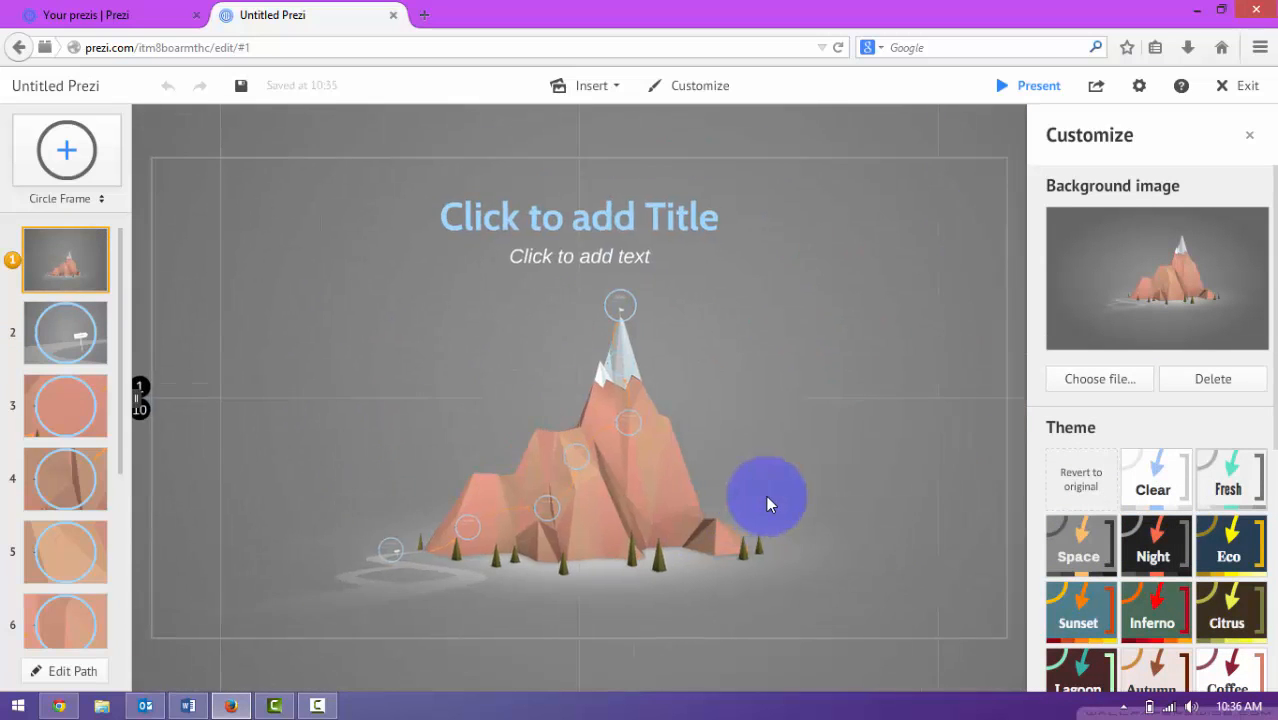
Try the Space, Eco, Coffee, Volcano and Igloo themes on the prezi
click(1075, 560)
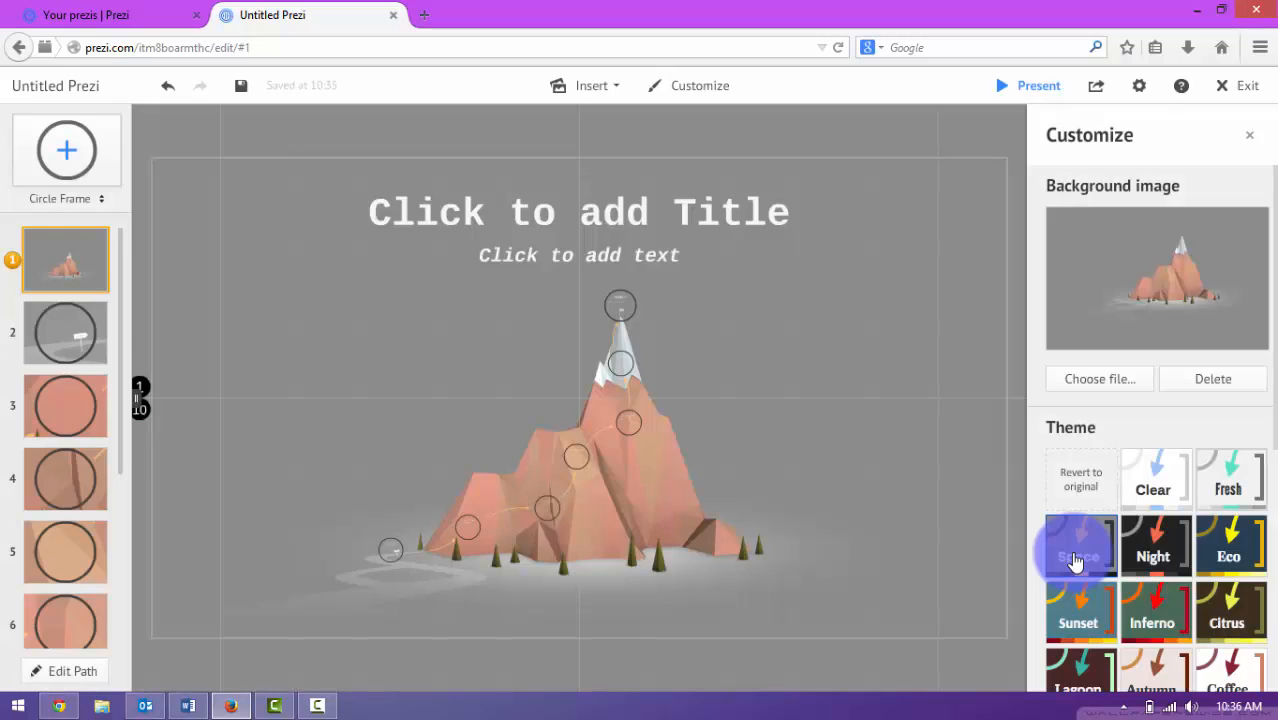
click(1229, 569)
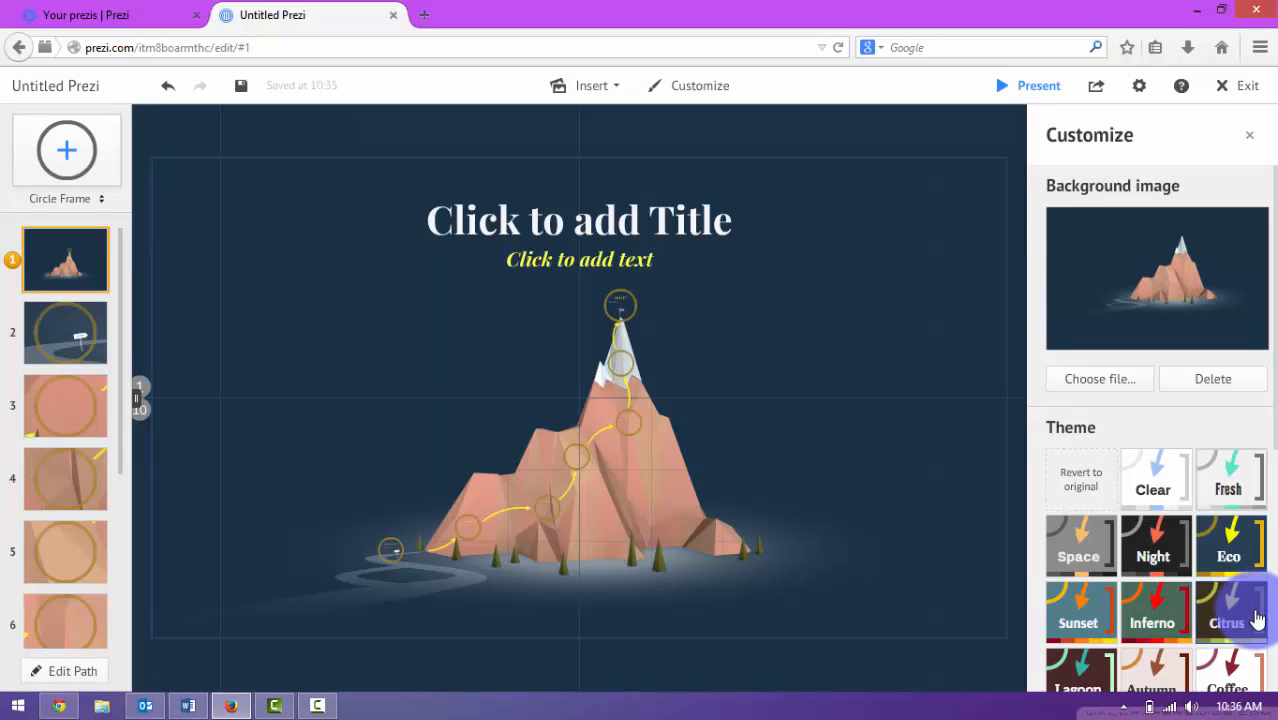
scroll(1244, 615, down, 2)
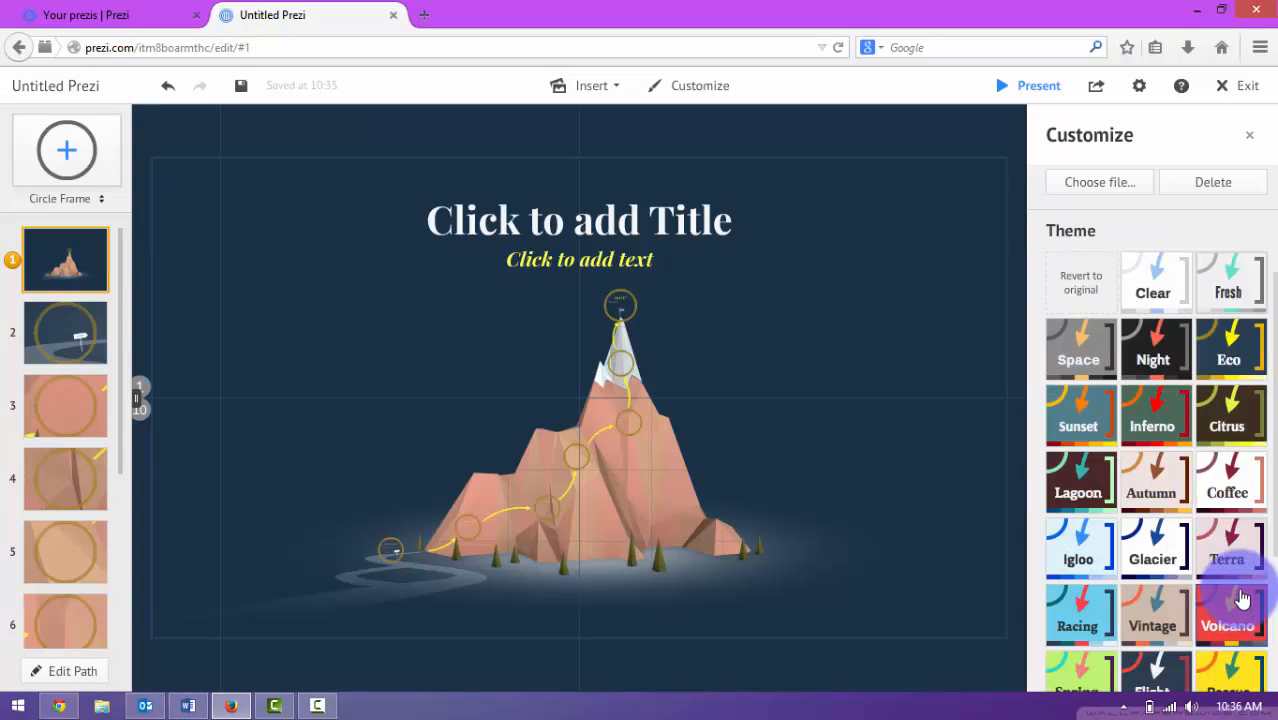
click(1226, 492)
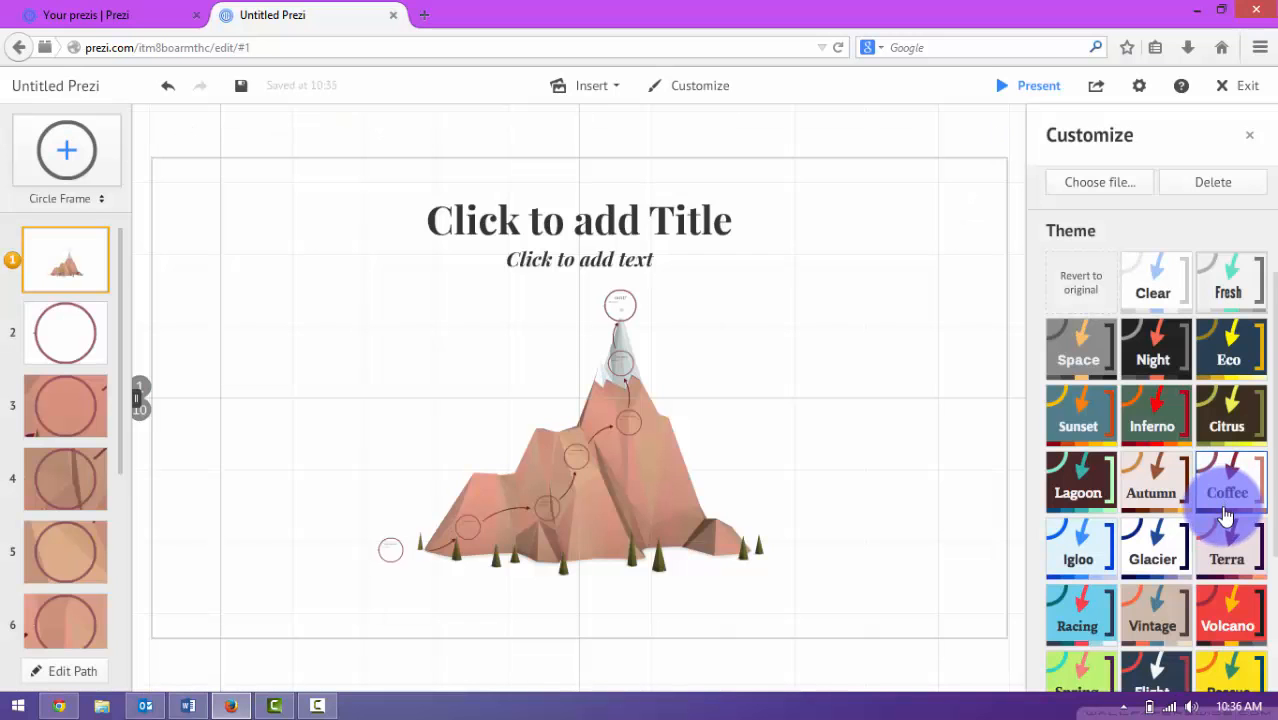
click(1237, 614)
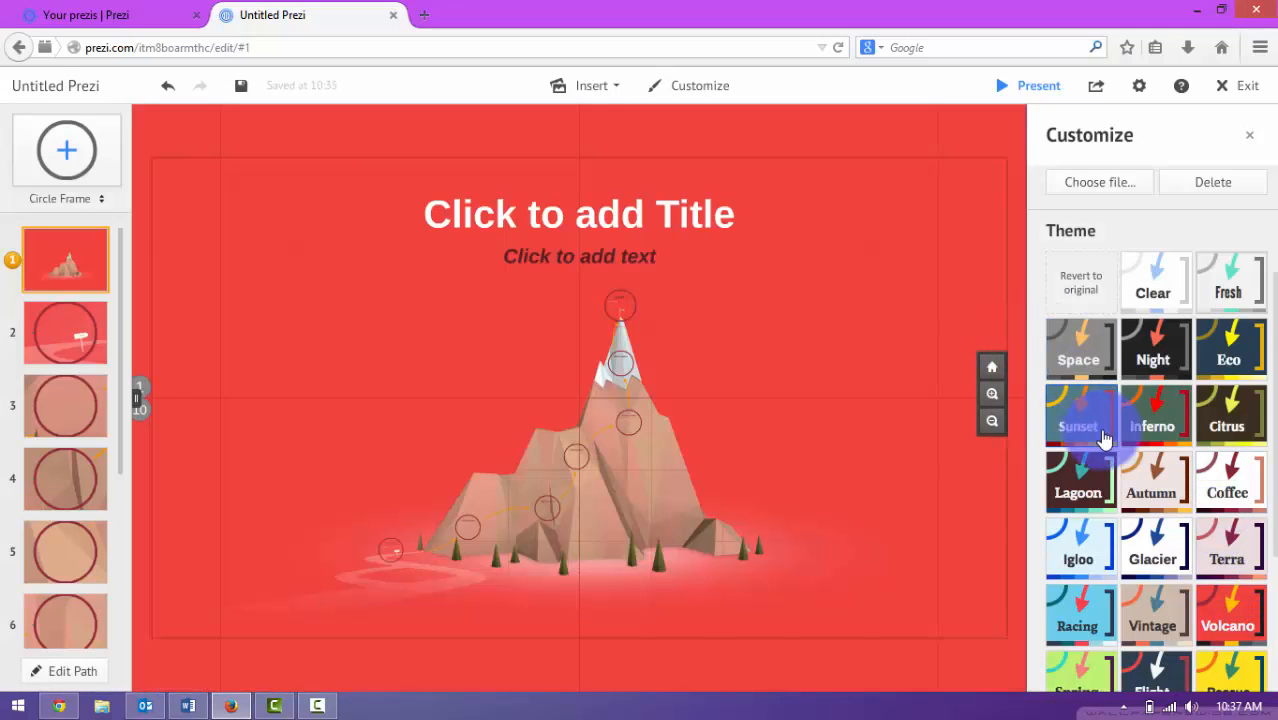
scroll(1158, 497, down, 3)
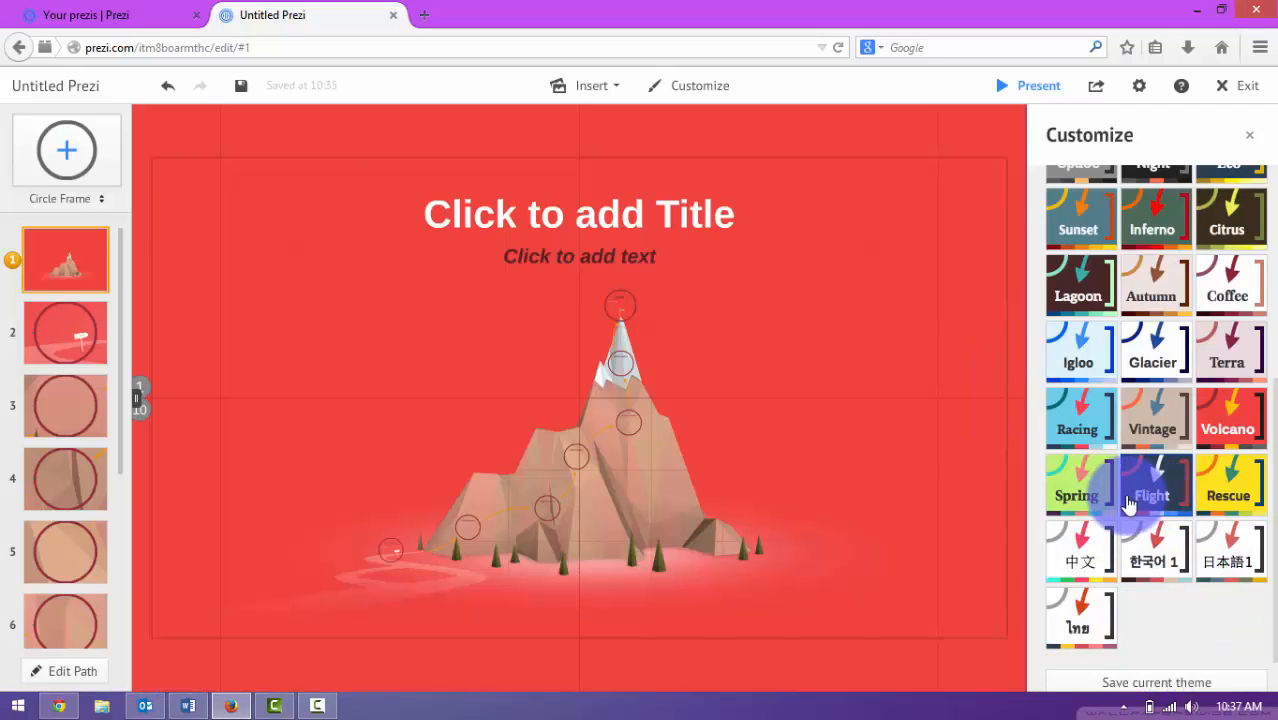
click(1068, 368)
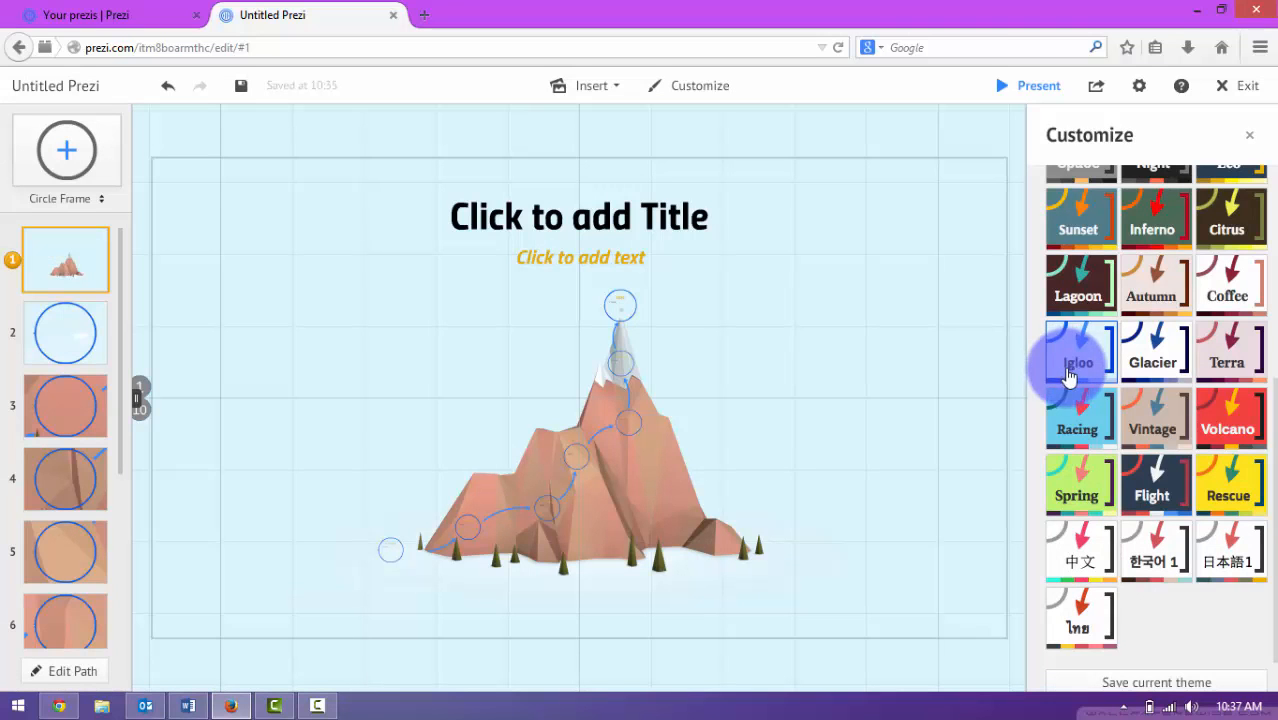
scroll(1146, 404, up, 2)
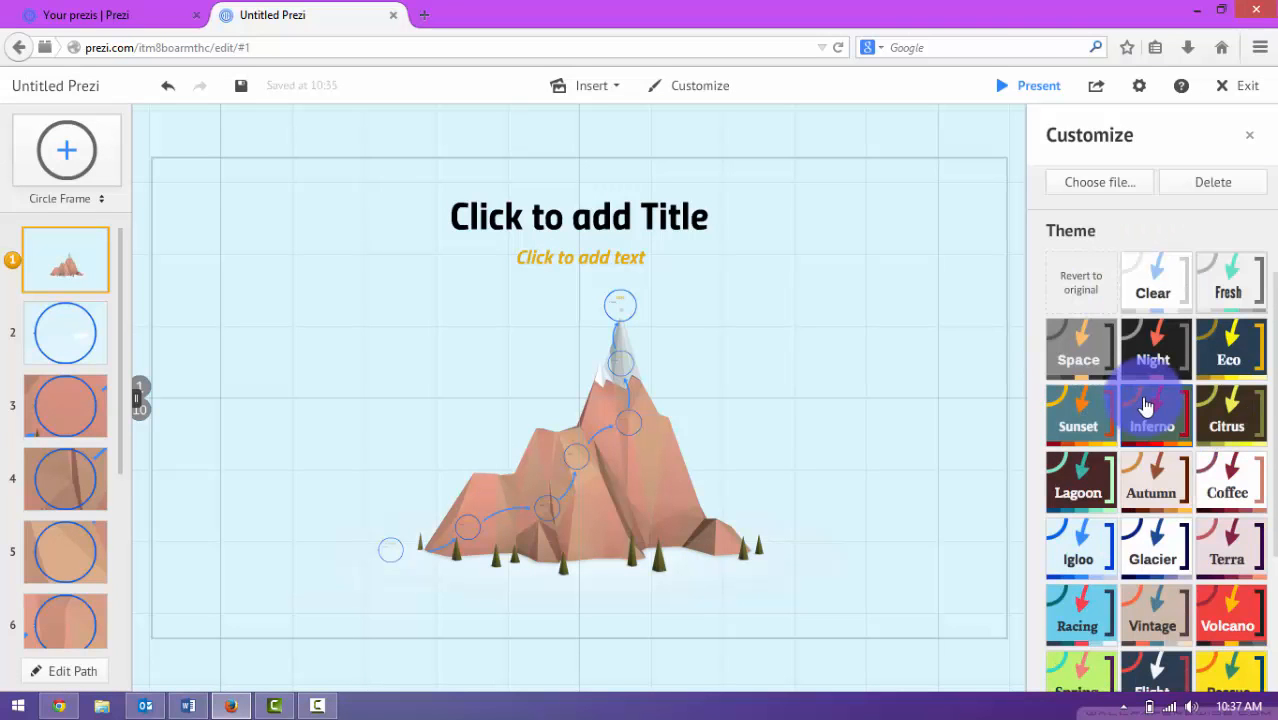
Try the Sunset theme, then apply the Night theme to the prezi
click(1092, 430)
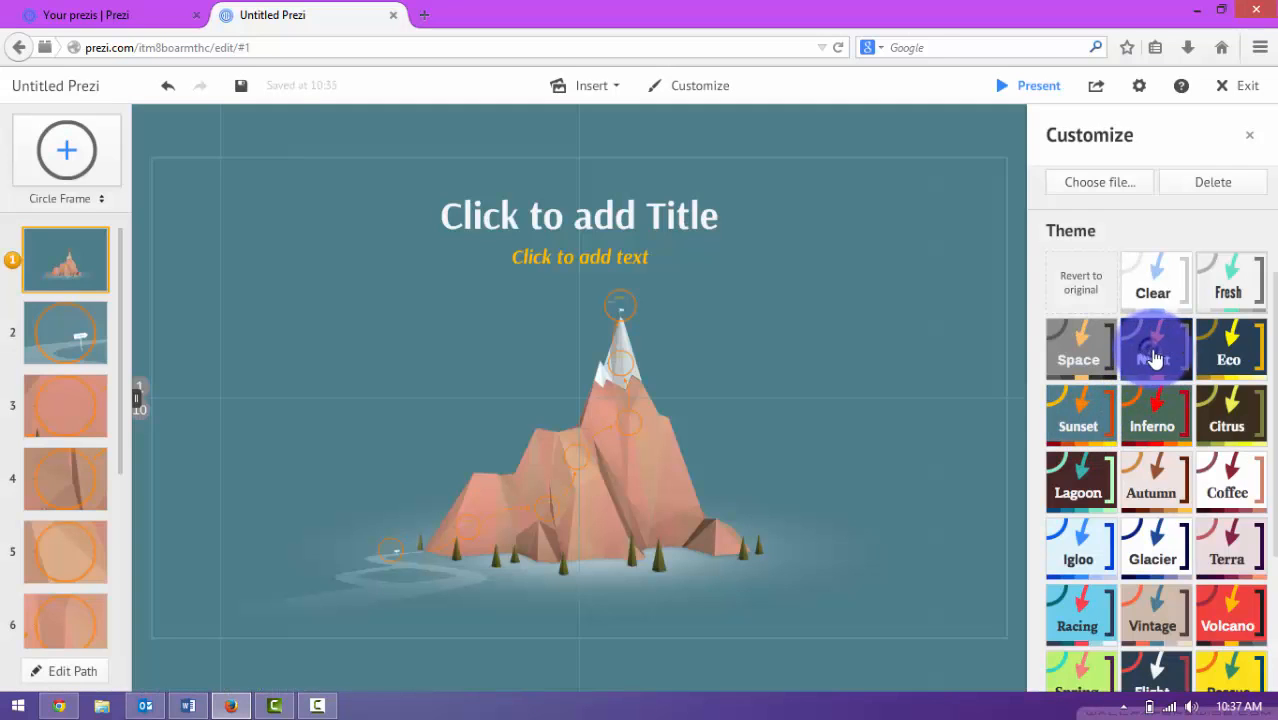
click(1270, 404)
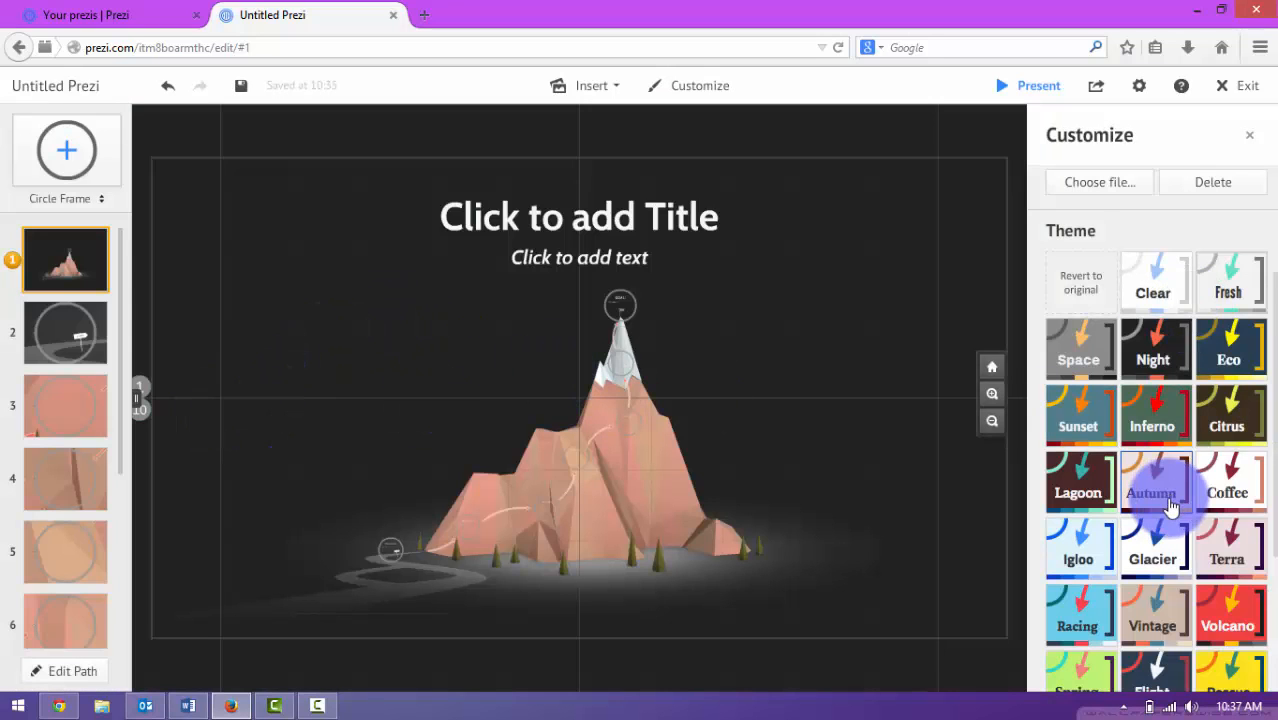
scroll(1170, 506, down, 3)
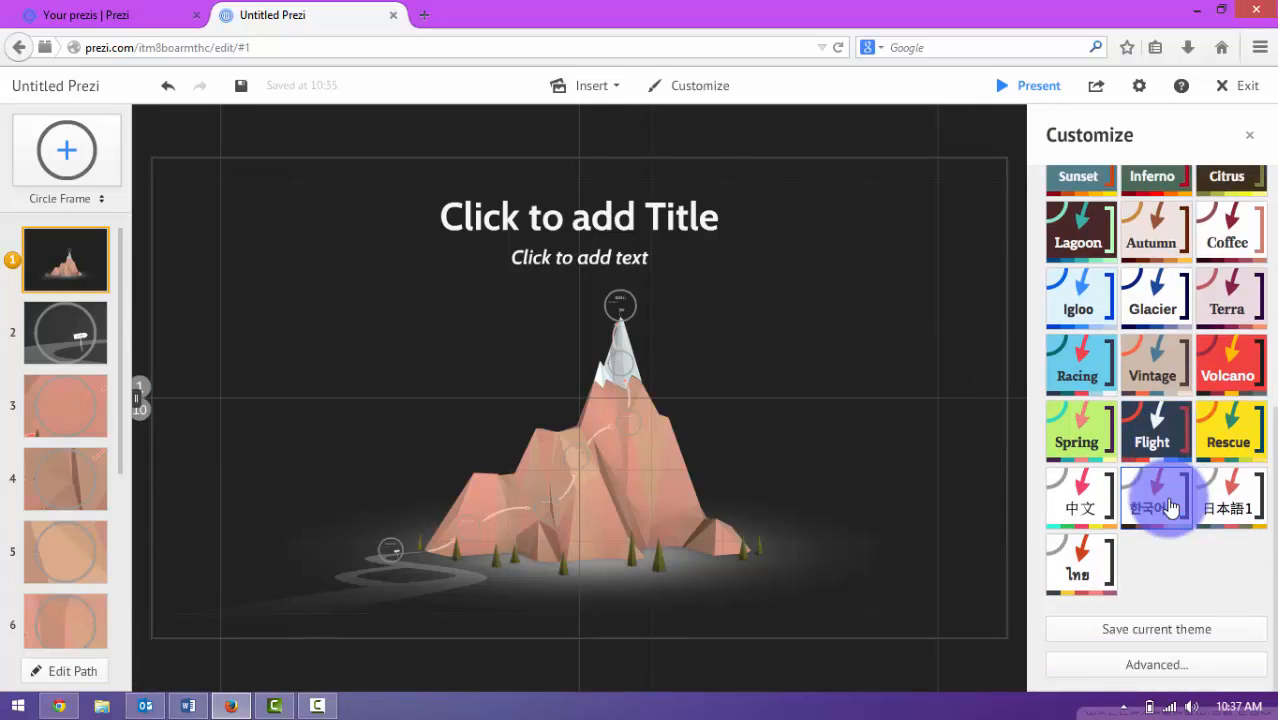
In the advanced theme settings, set the Title 1 font to KG Empire of Dirt and the Body font to From Where You Are
scroll(1170, 508, down, 1)
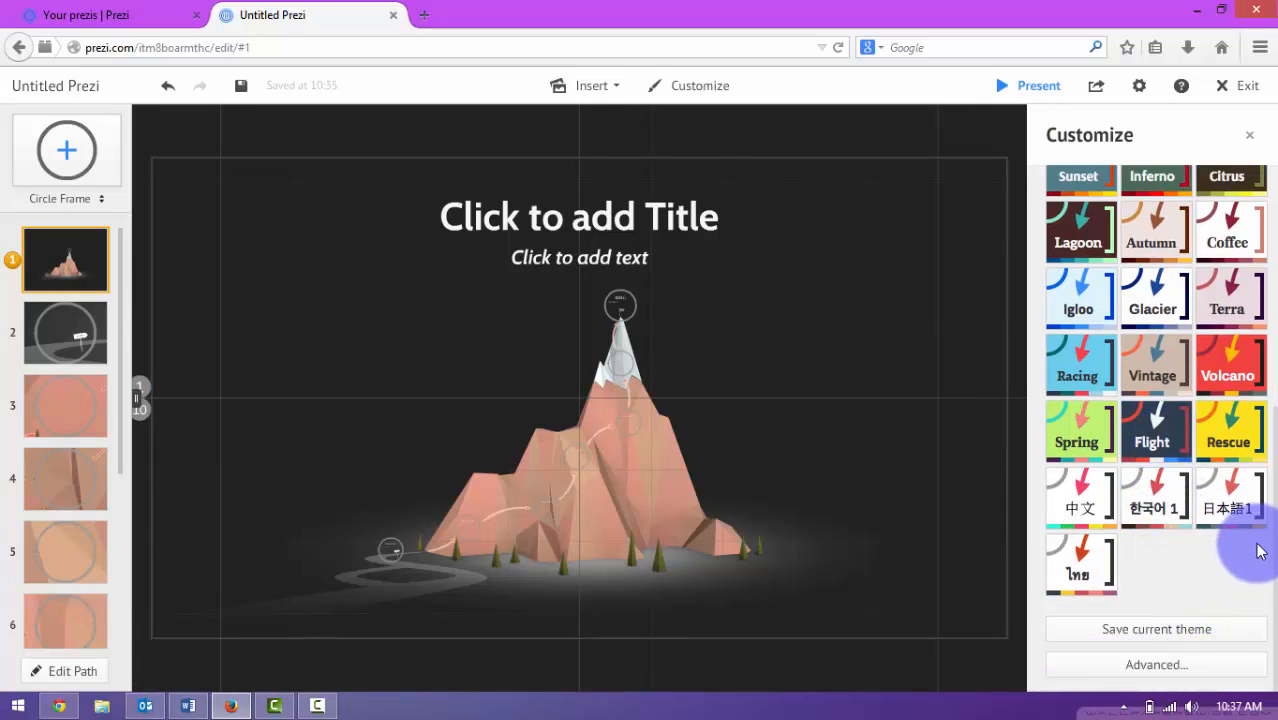
click(1141, 670)
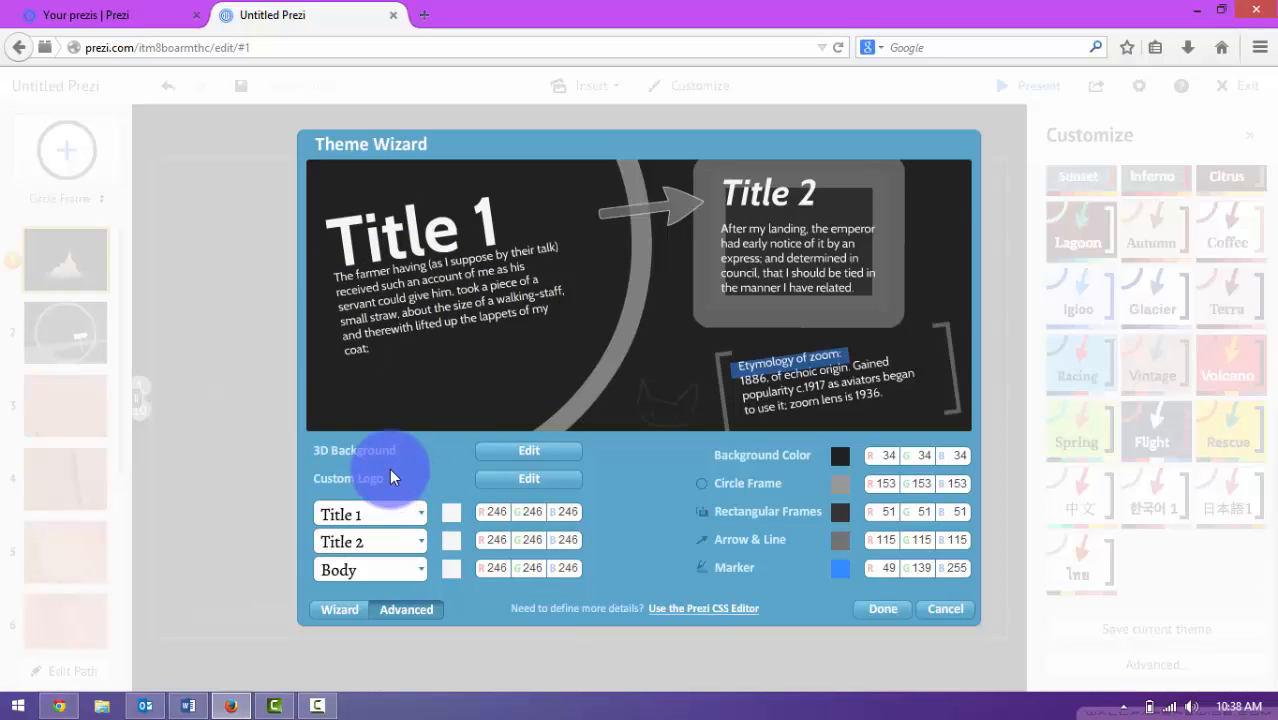
click(386, 514)
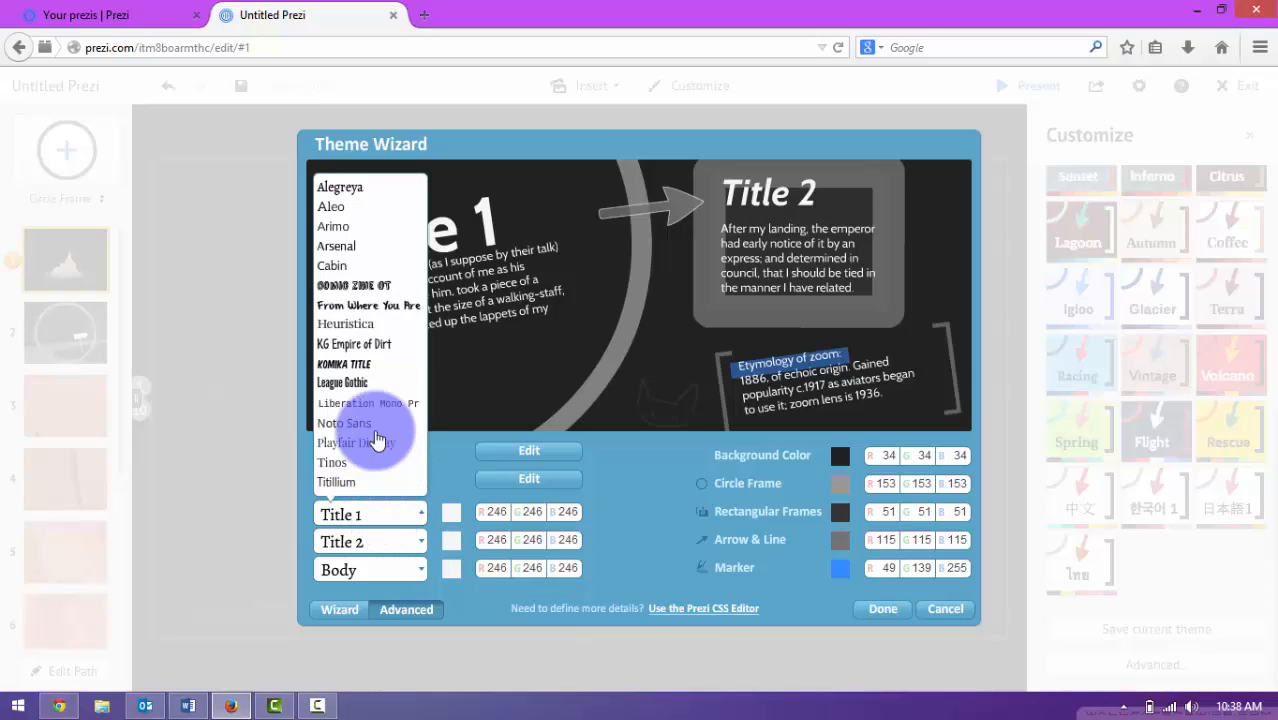
click(360, 346)
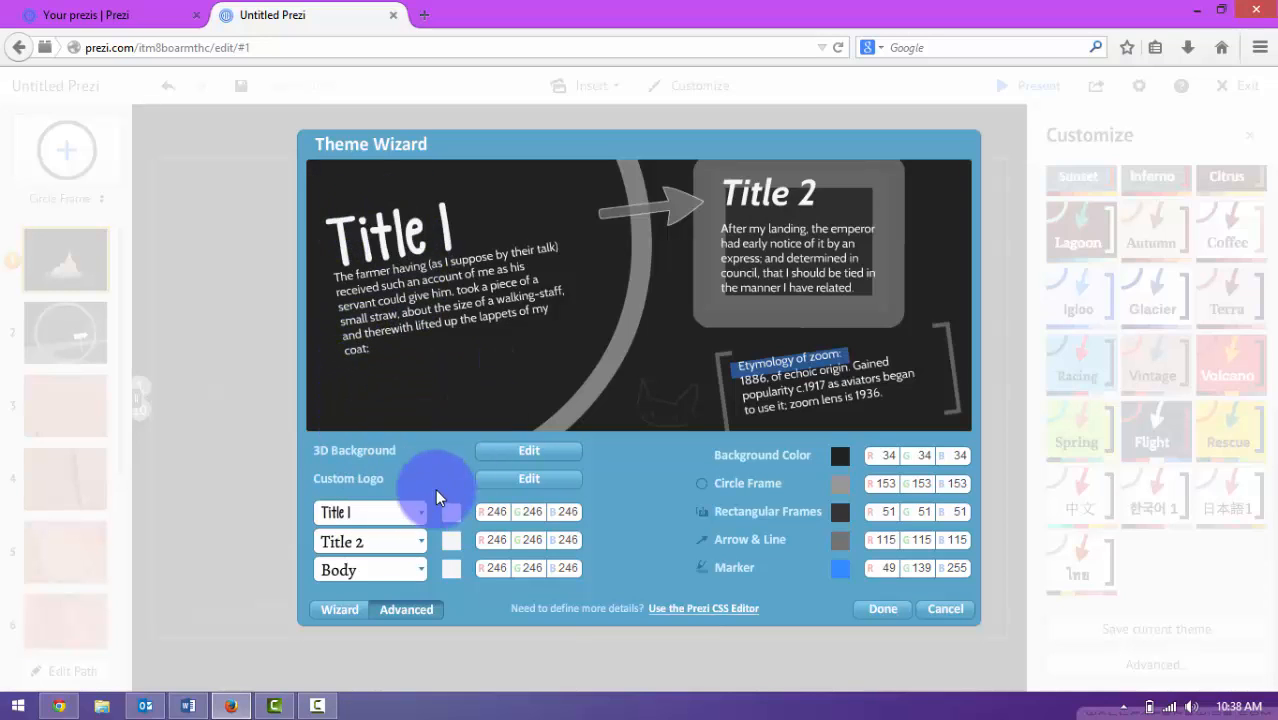
click(367, 567)
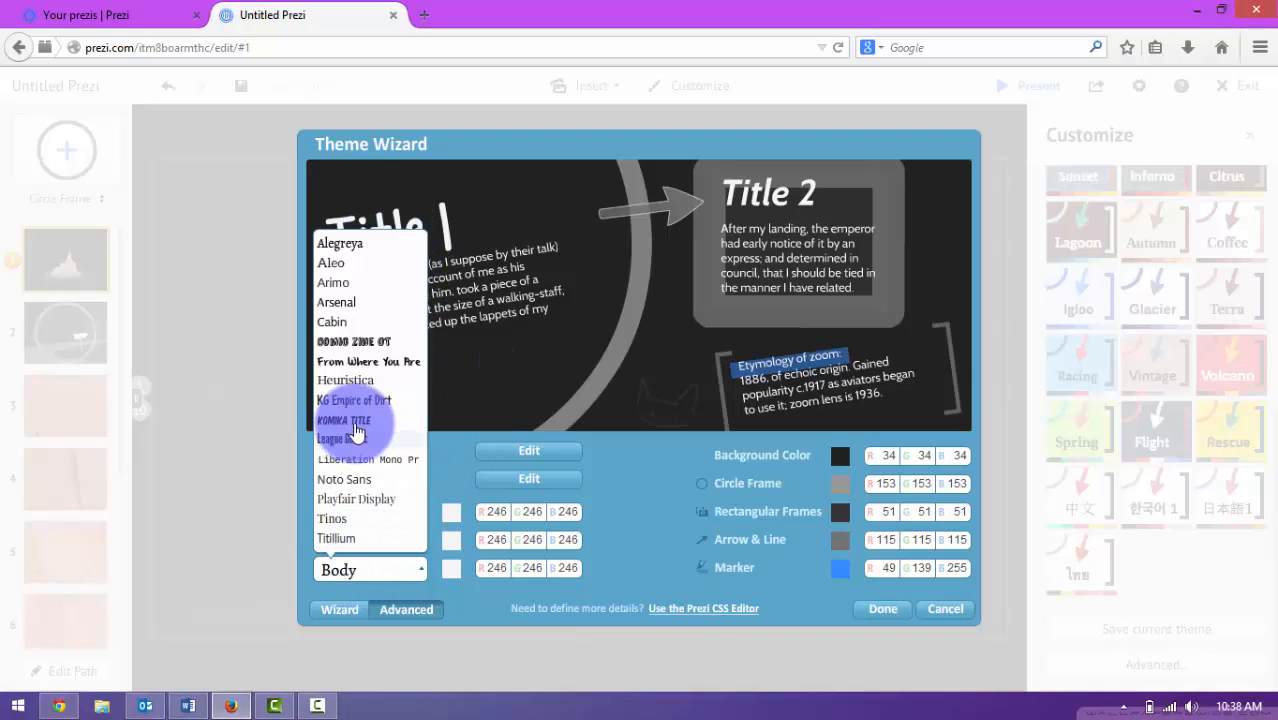
click(357, 362)
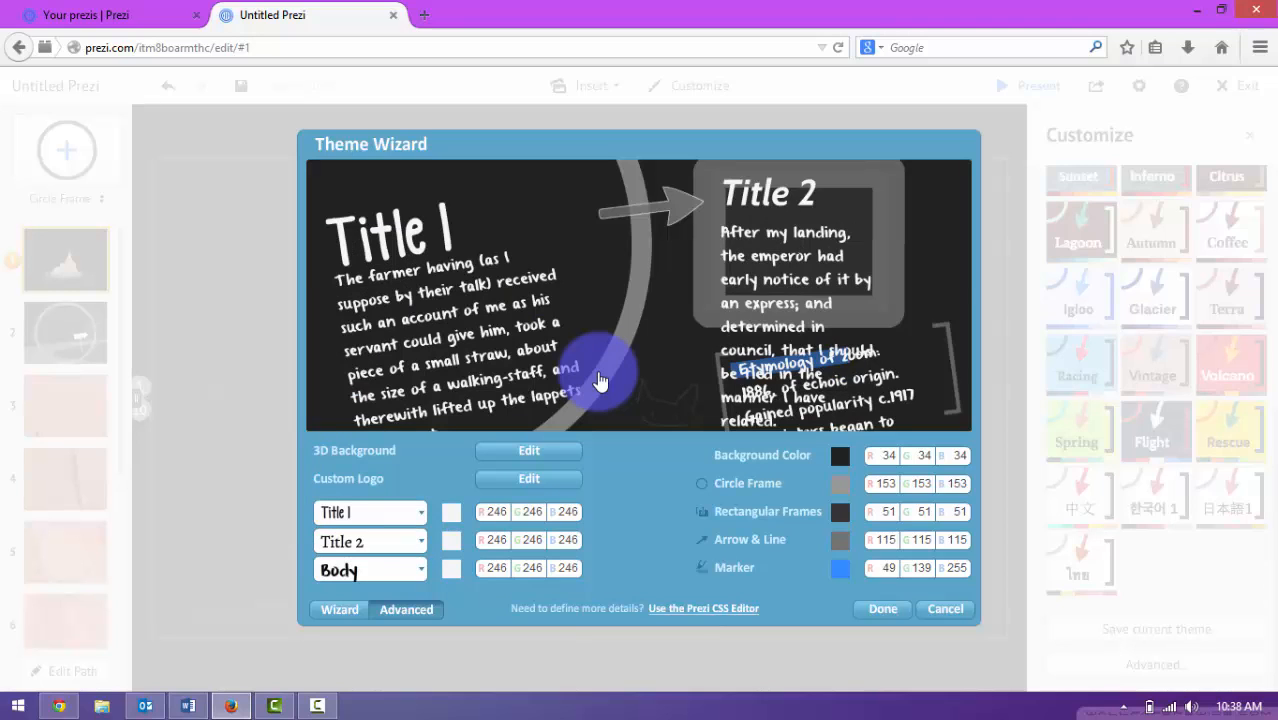
Try Arimo for the Title 2 font, then set it to Komika Title and apply the theme changes
click(421, 545)
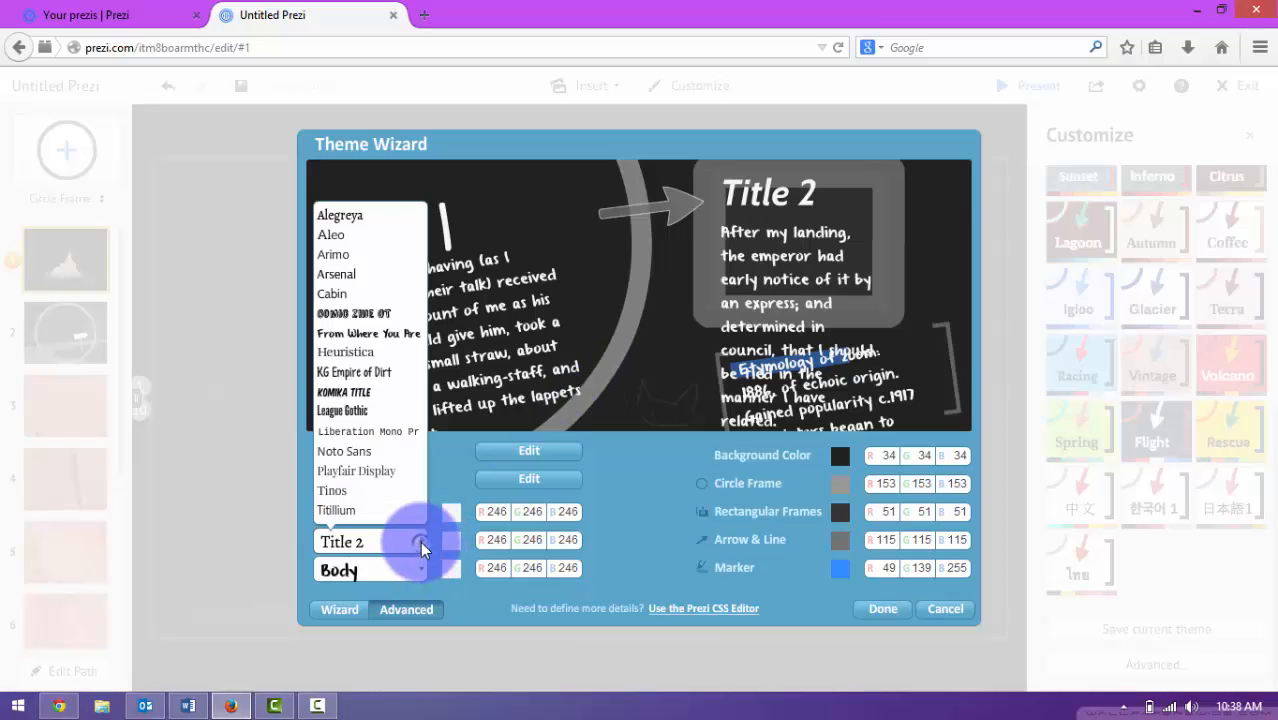
click(356, 263)
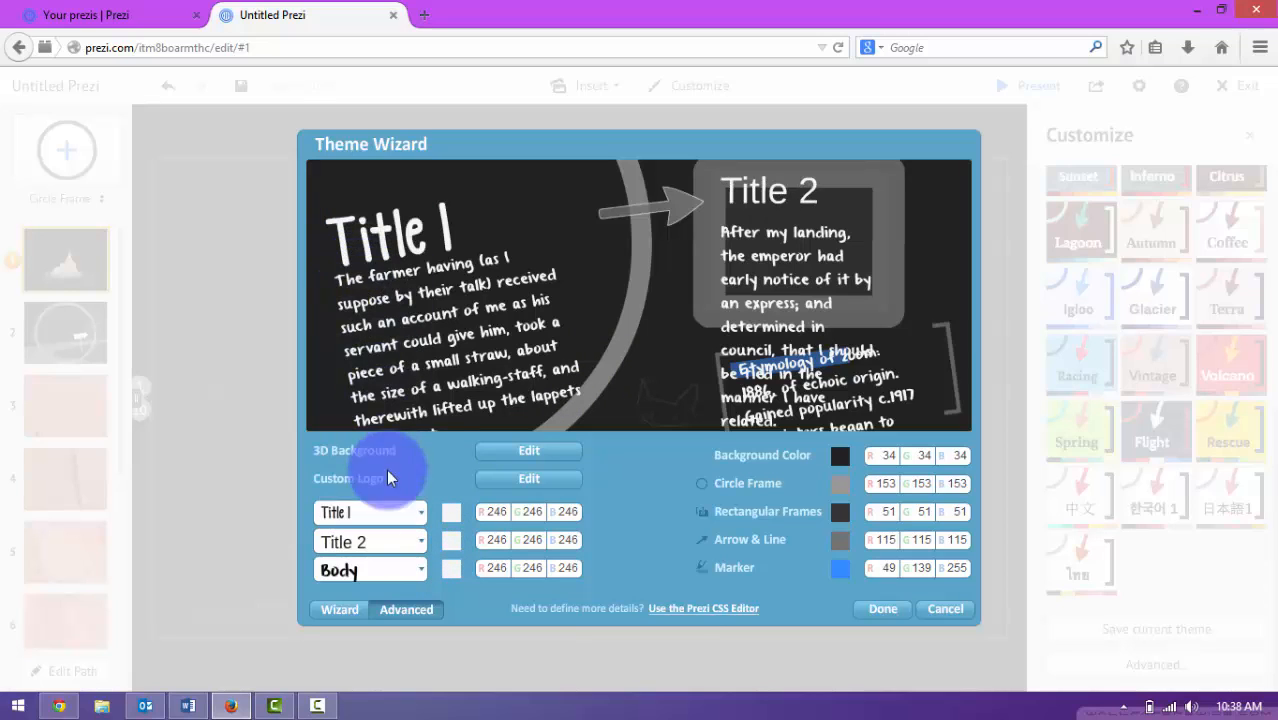
click(381, 543)
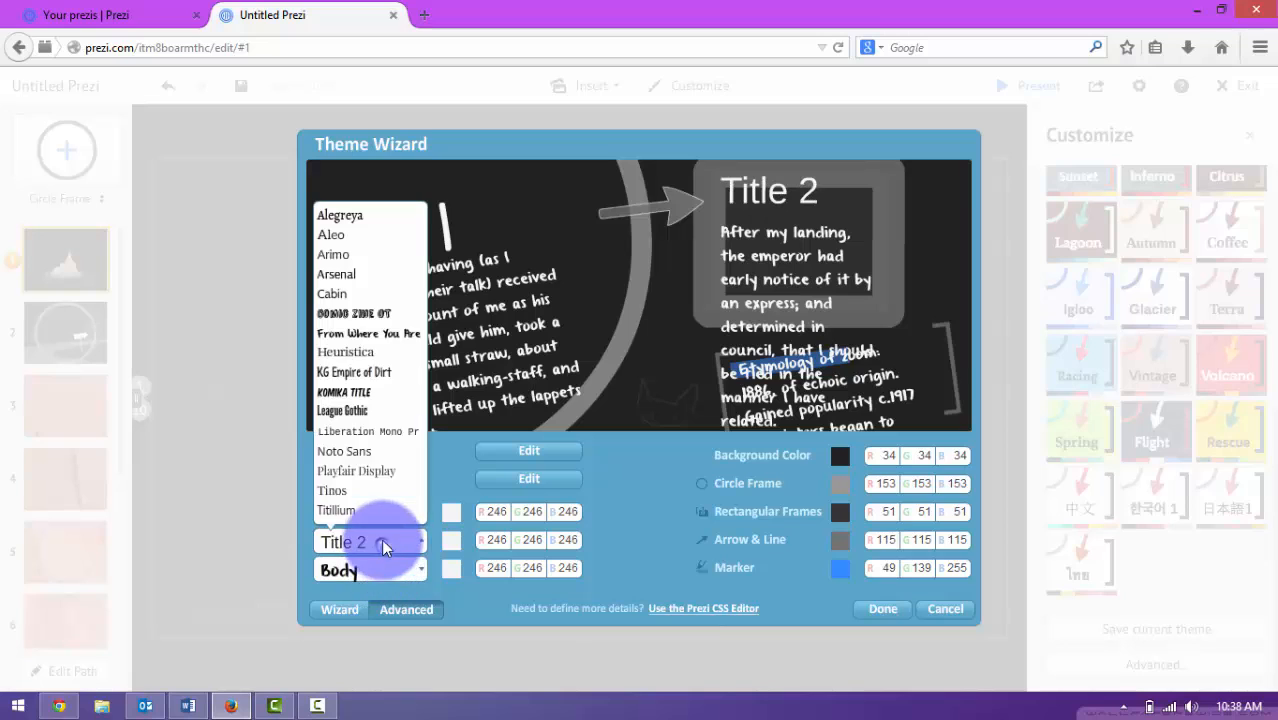
click(379, 395)
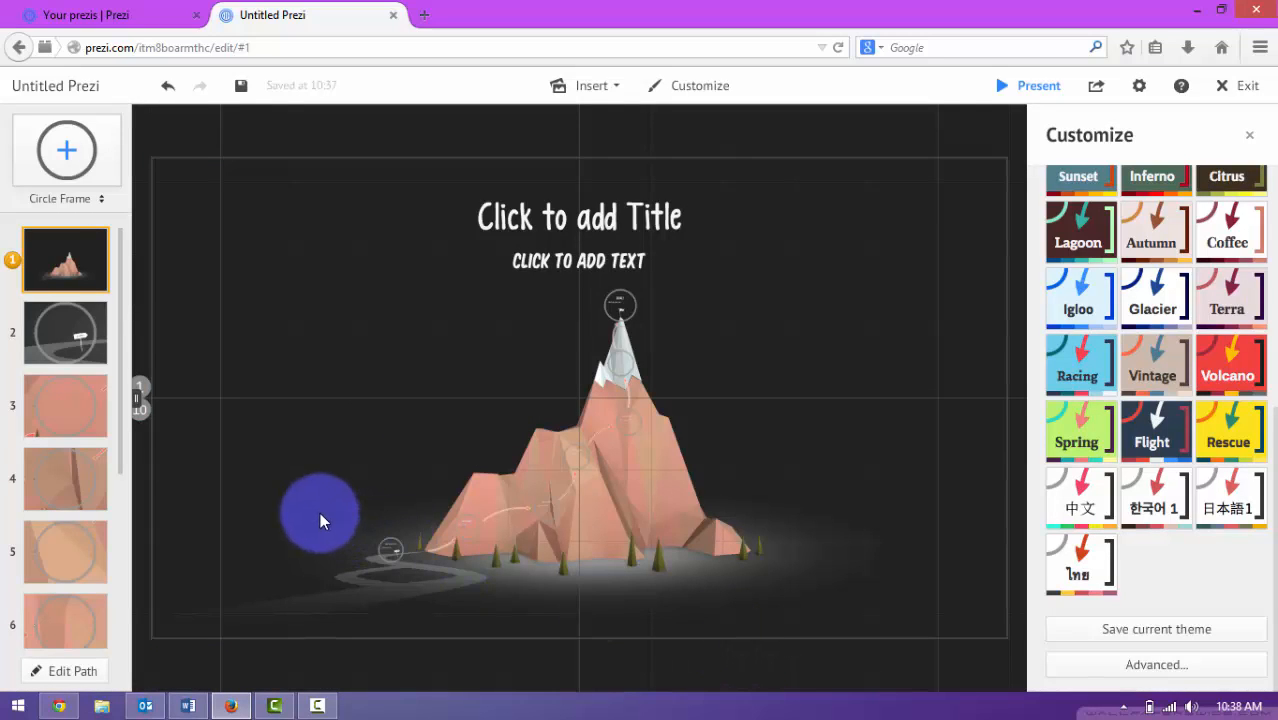
Replace the title placeholder on the mountain overview with "GLS 101 Journey"
click(567, 225)
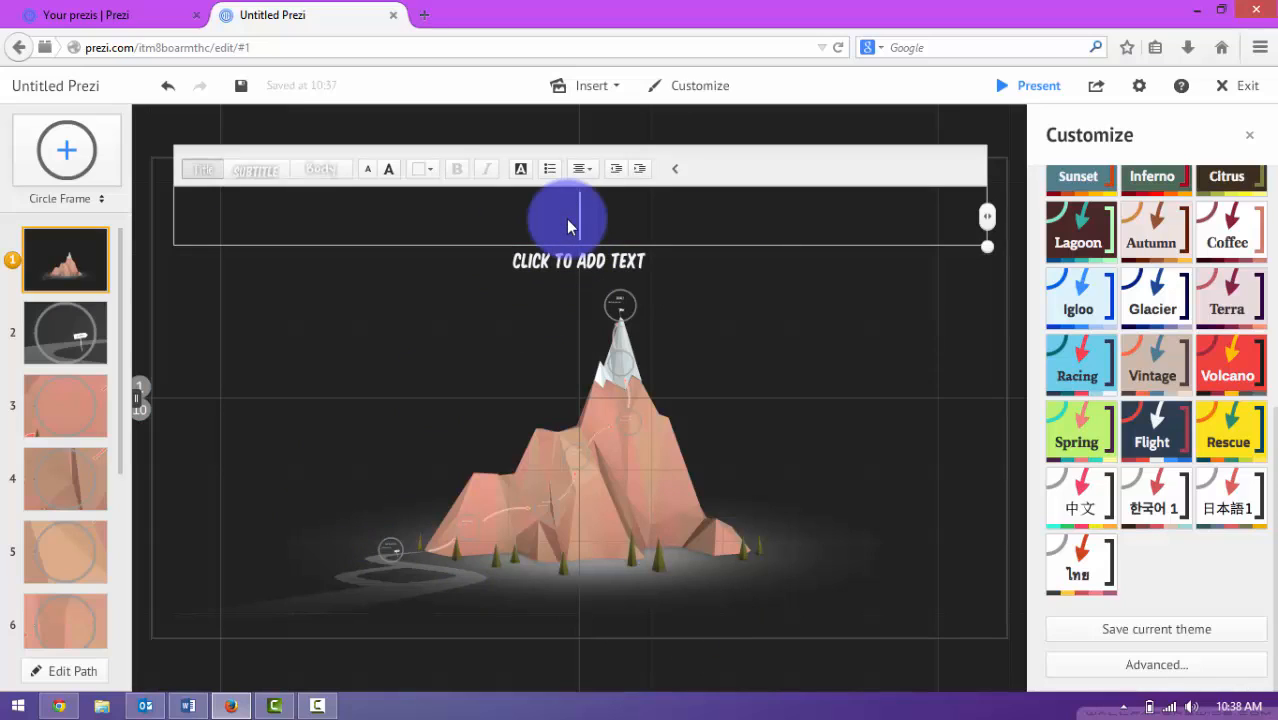
text(GLS )
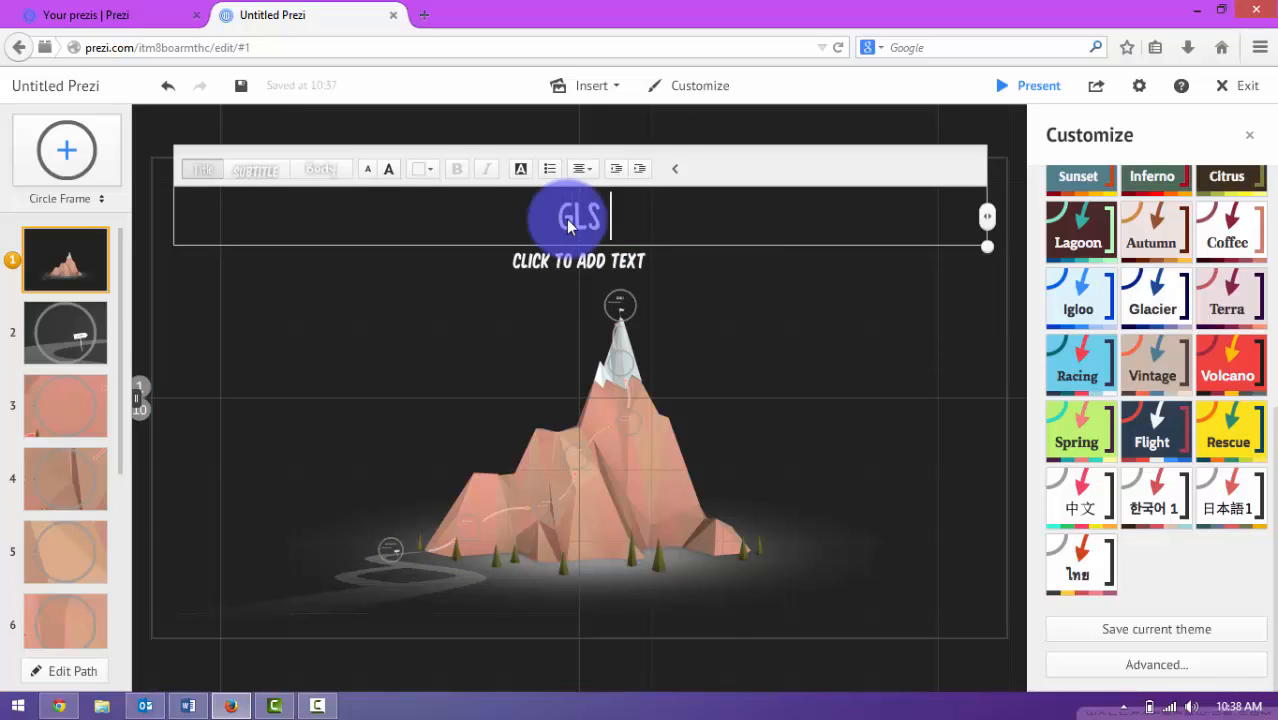
text(101 Jour)
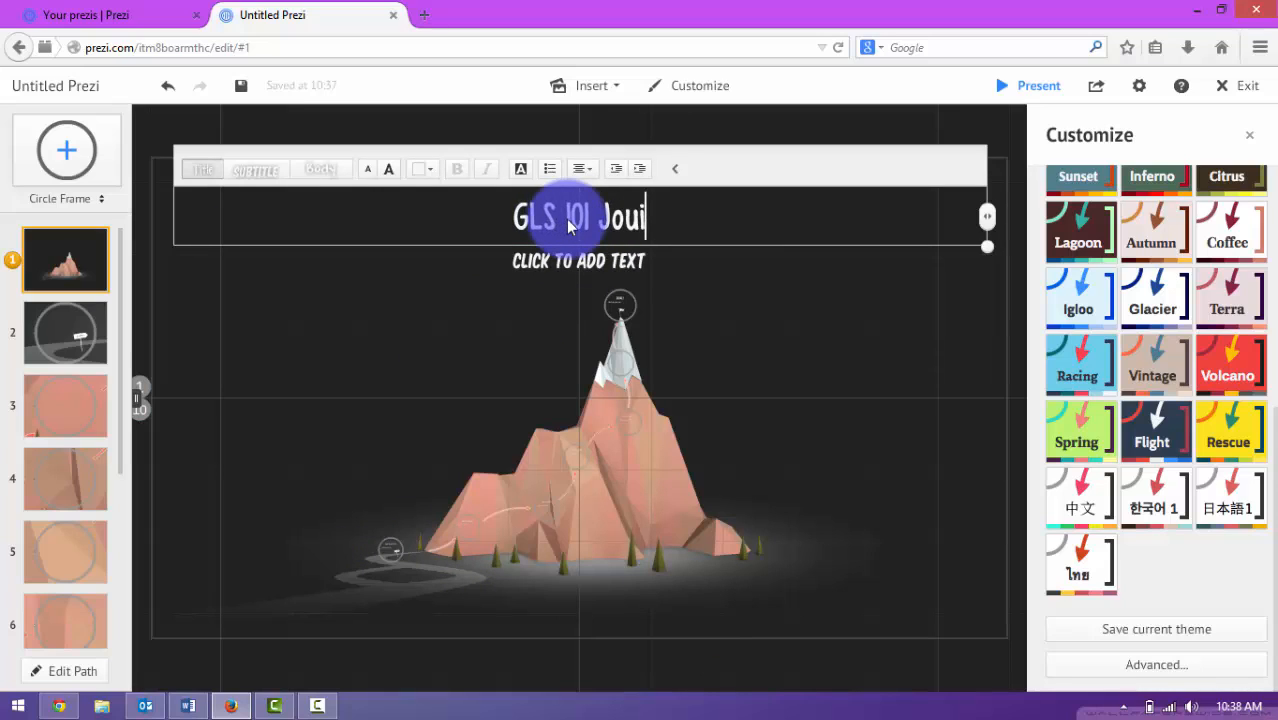
text(ney)
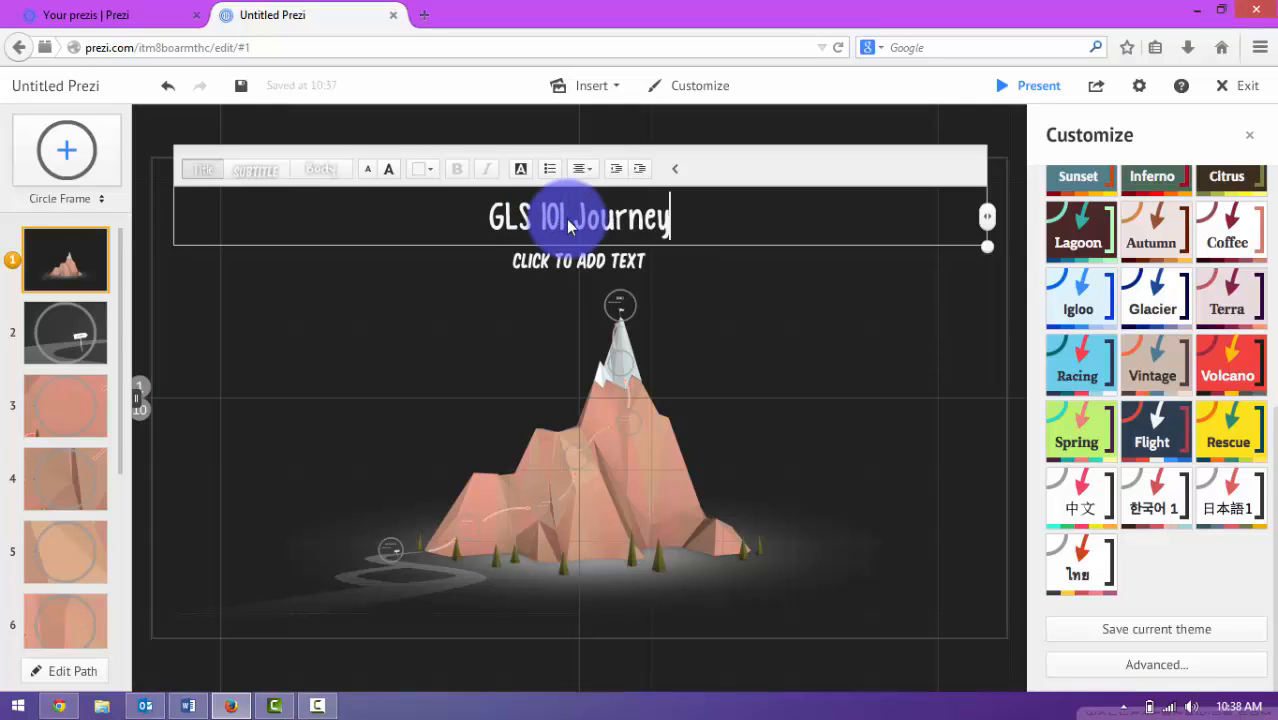
click(683, 309)
Go to path point 2 and replace its subtitle placeholder with "THIS IS WHERE YOU EDIT THE TITLE"
click(30, 337)
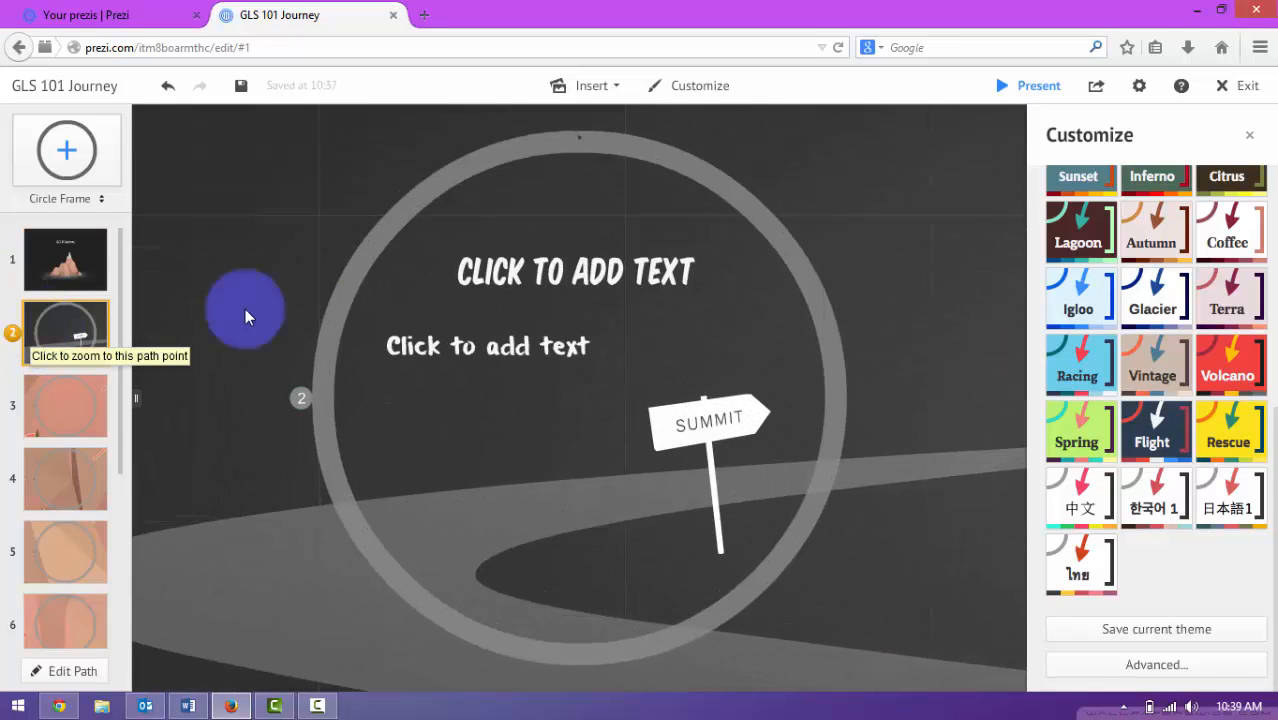
click(511, 271)
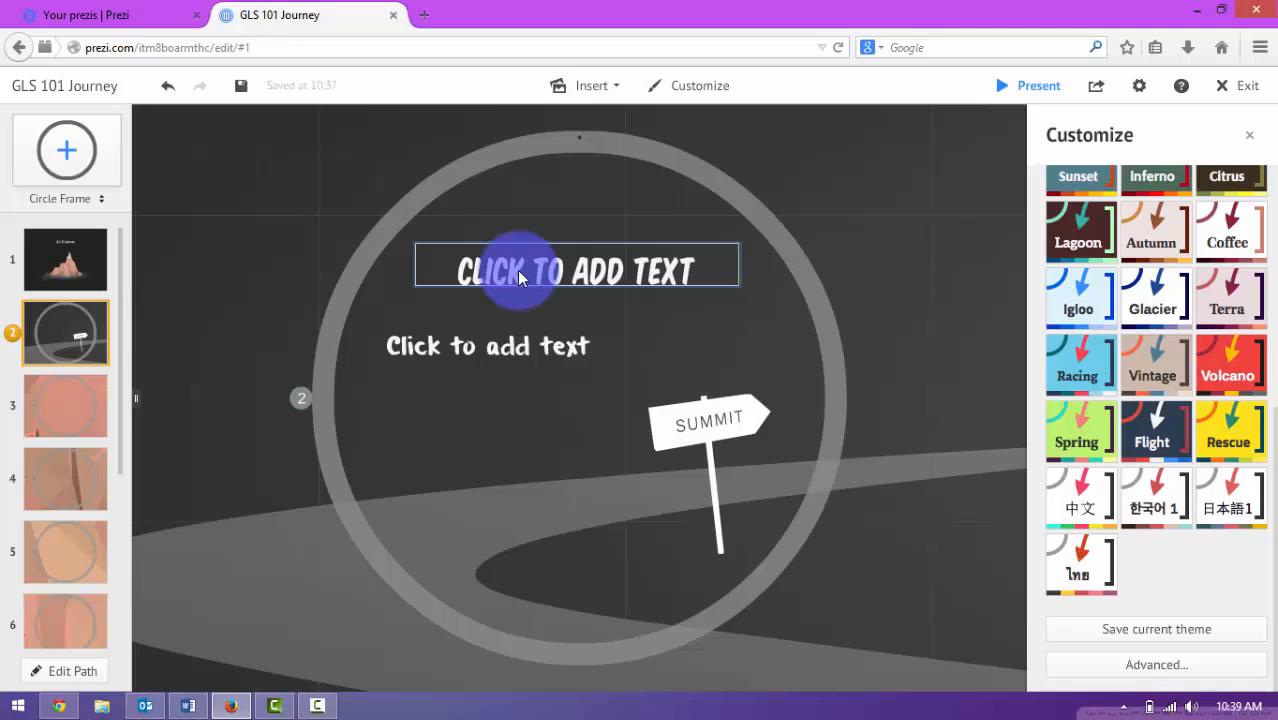
click(520, 278)
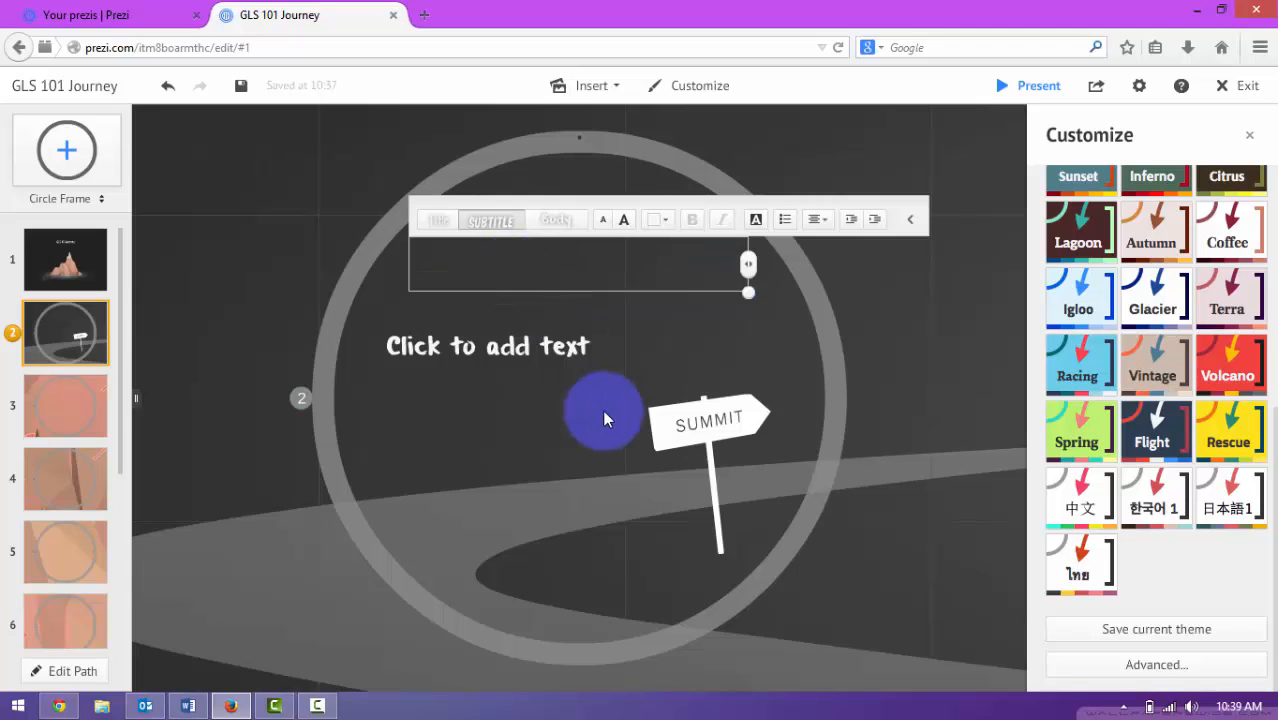
text(THIS IS WHERE Y)
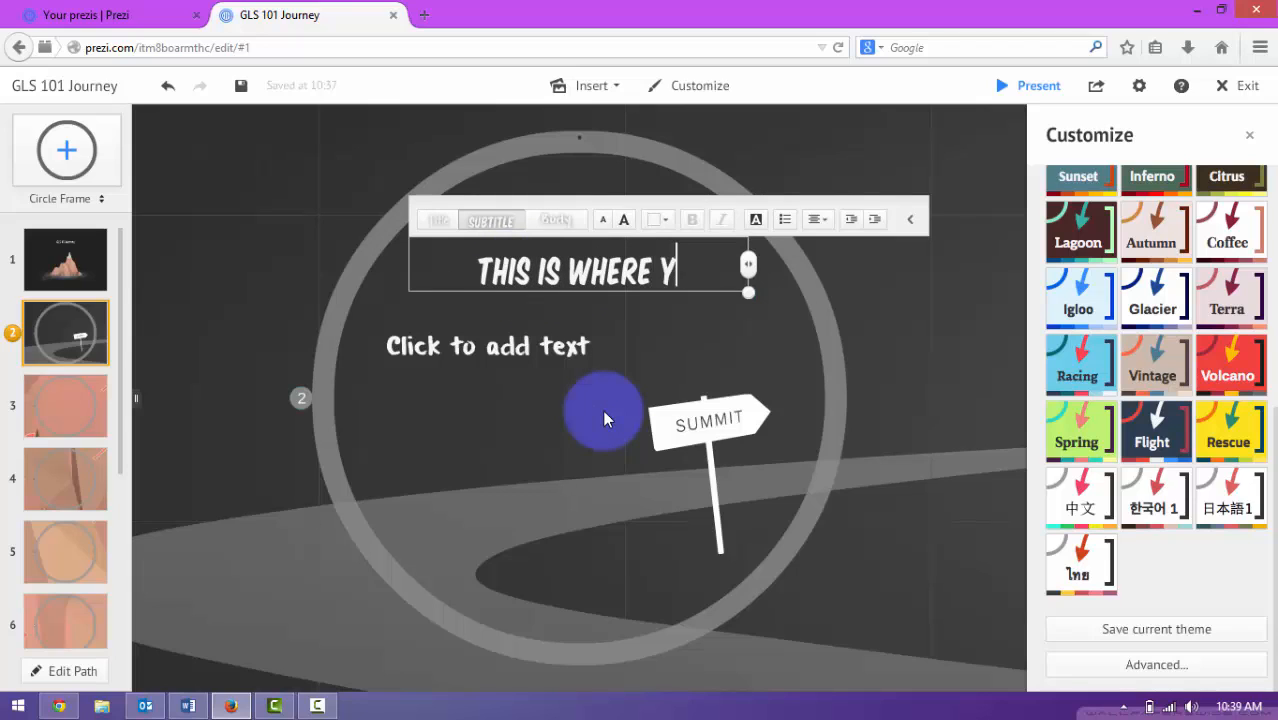
text(OU EDIT )
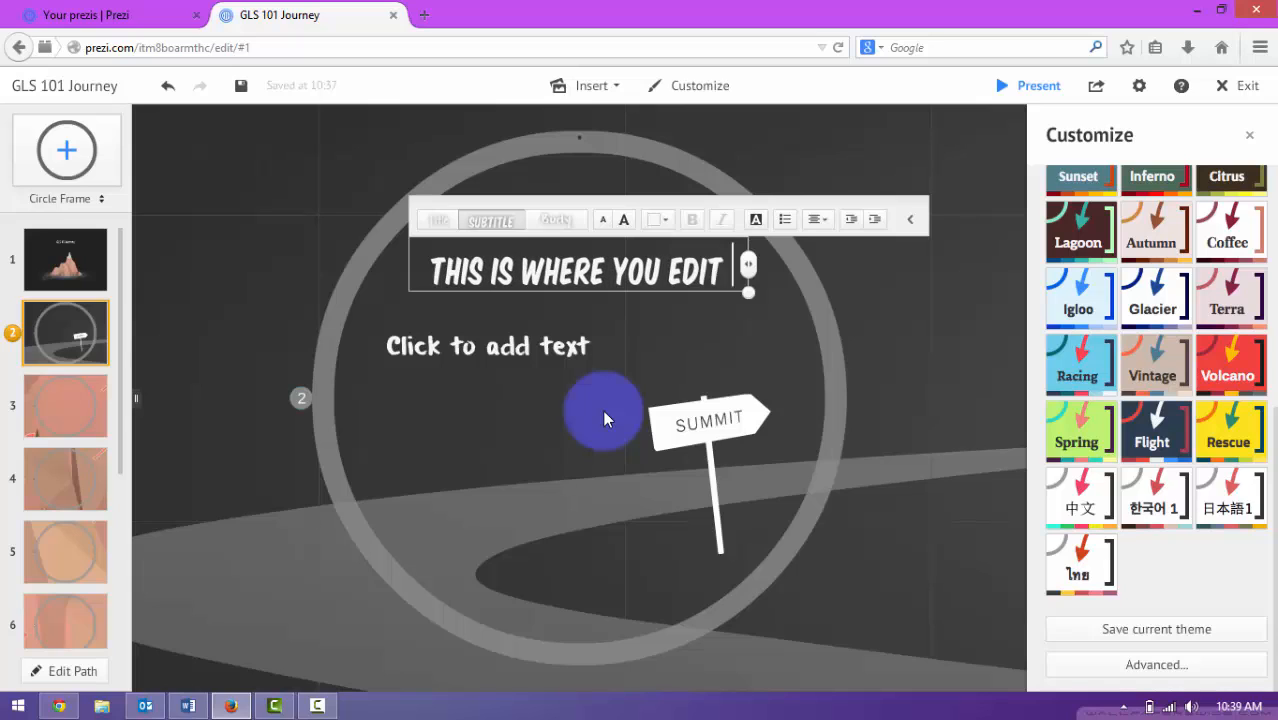
text(THE TITLE)
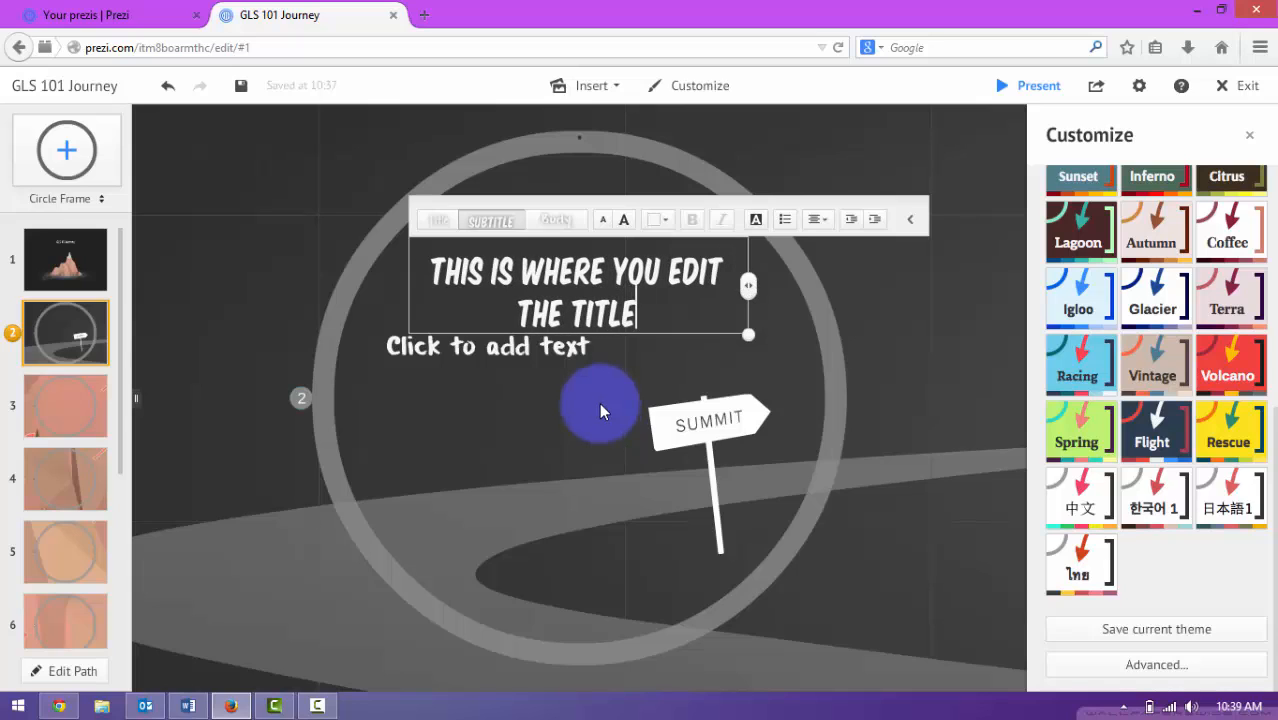
Replace the body placeholder in the path point 2 frame with "This is where your body text goes."
click(512, 346)
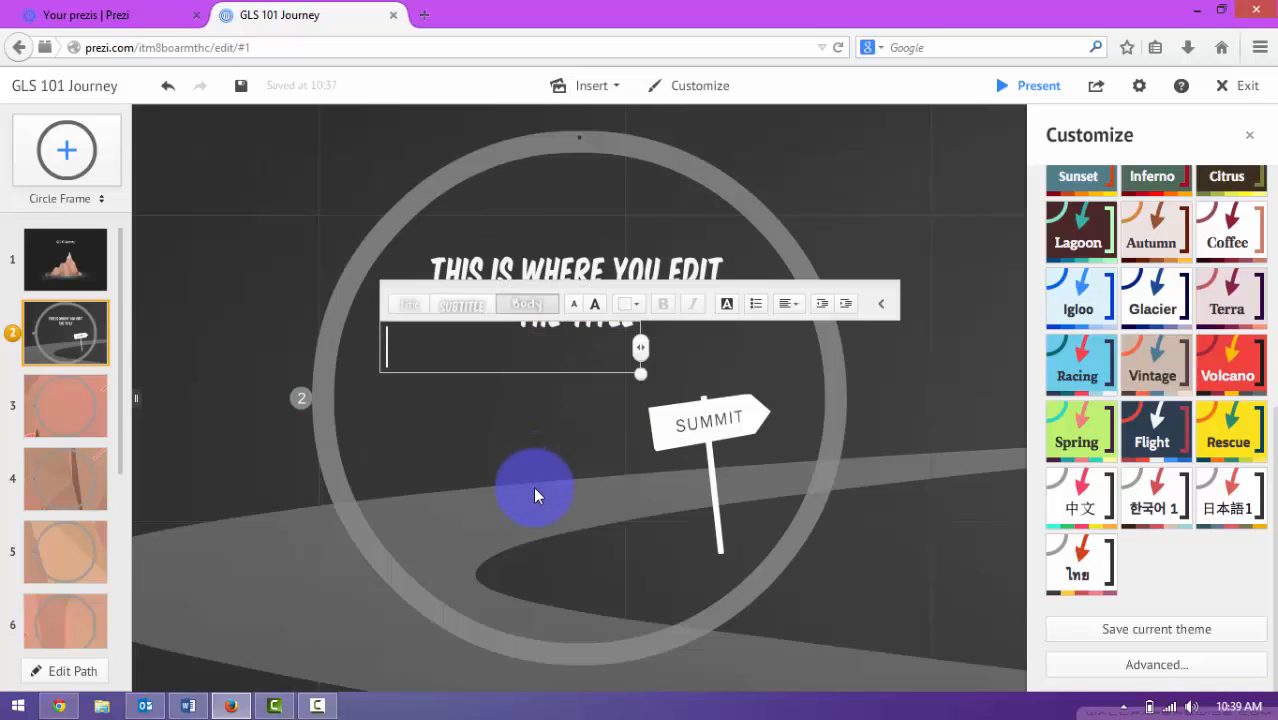
text(This is whe)
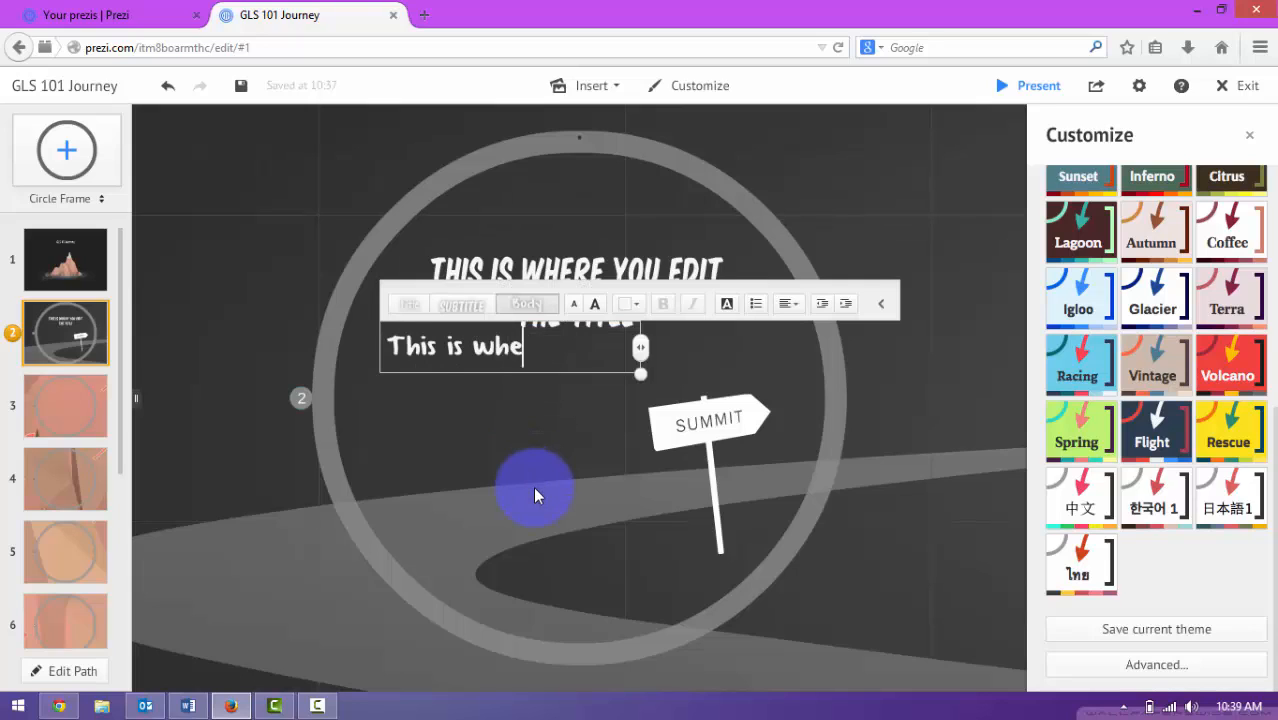
text(re your body )
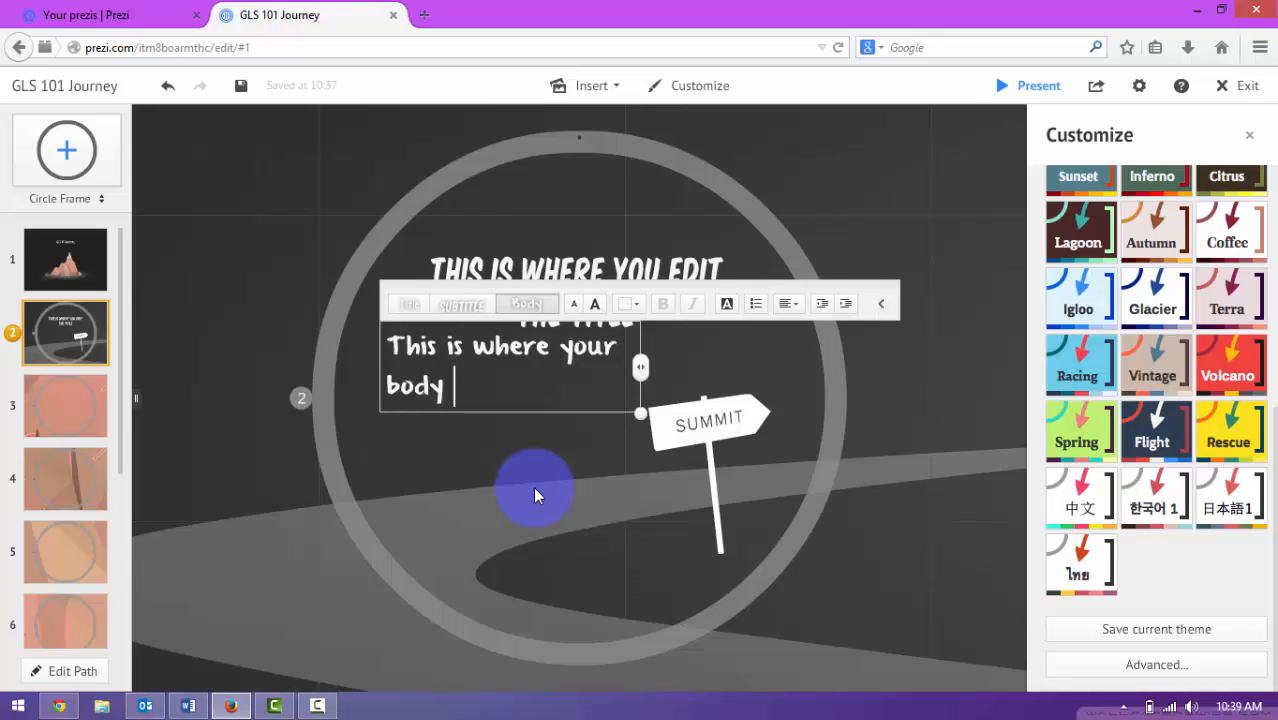
text(text goes.)
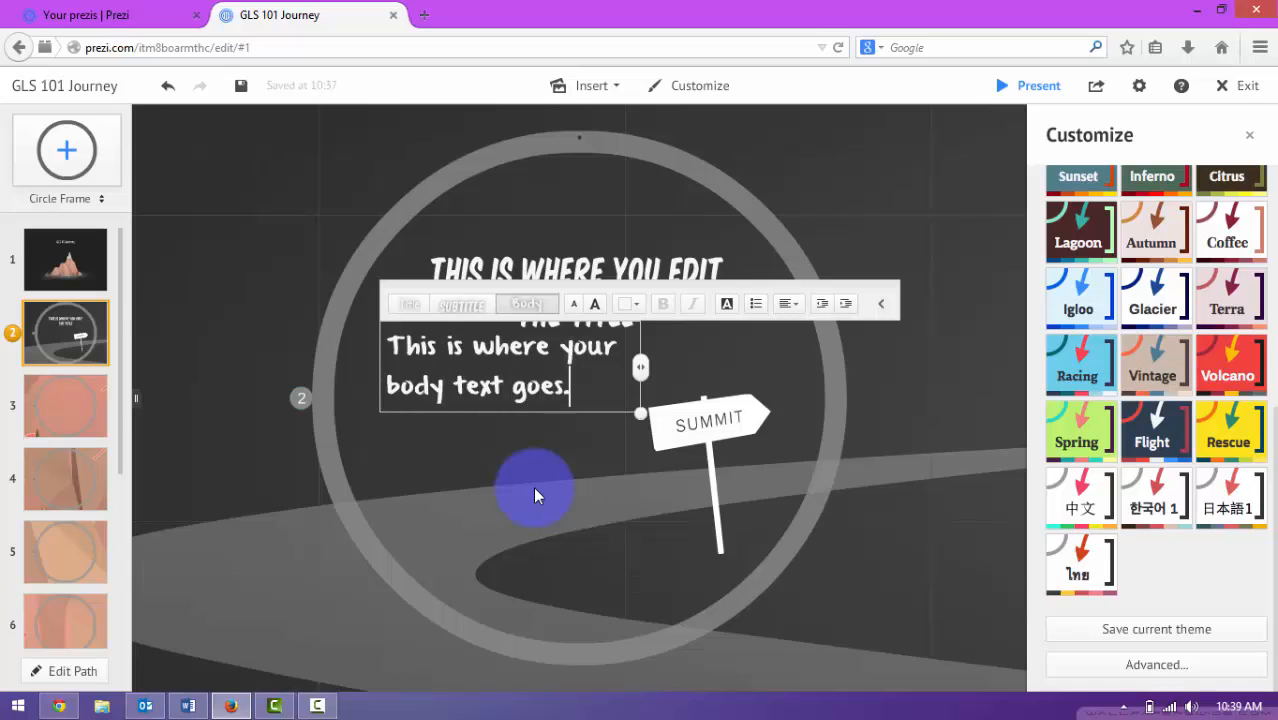
click(501, 542)
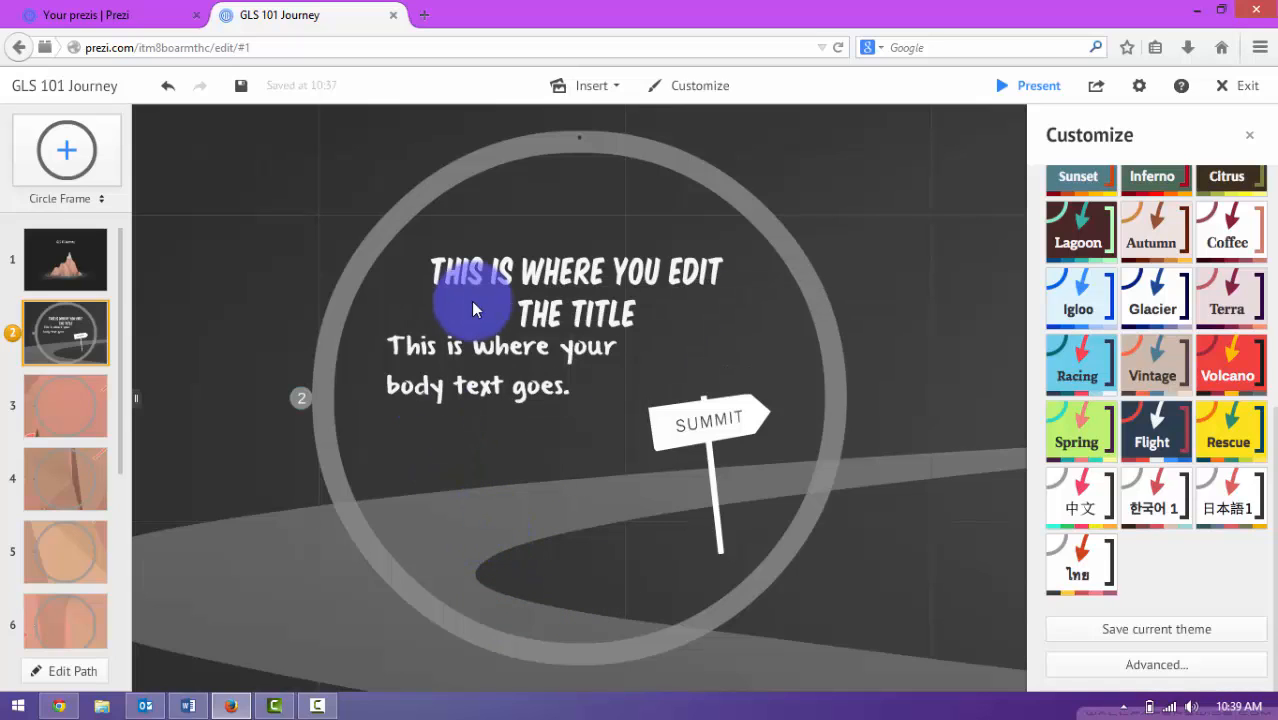
Move the two-line title in the circle frame up, clear of the body text
click(428, 388)
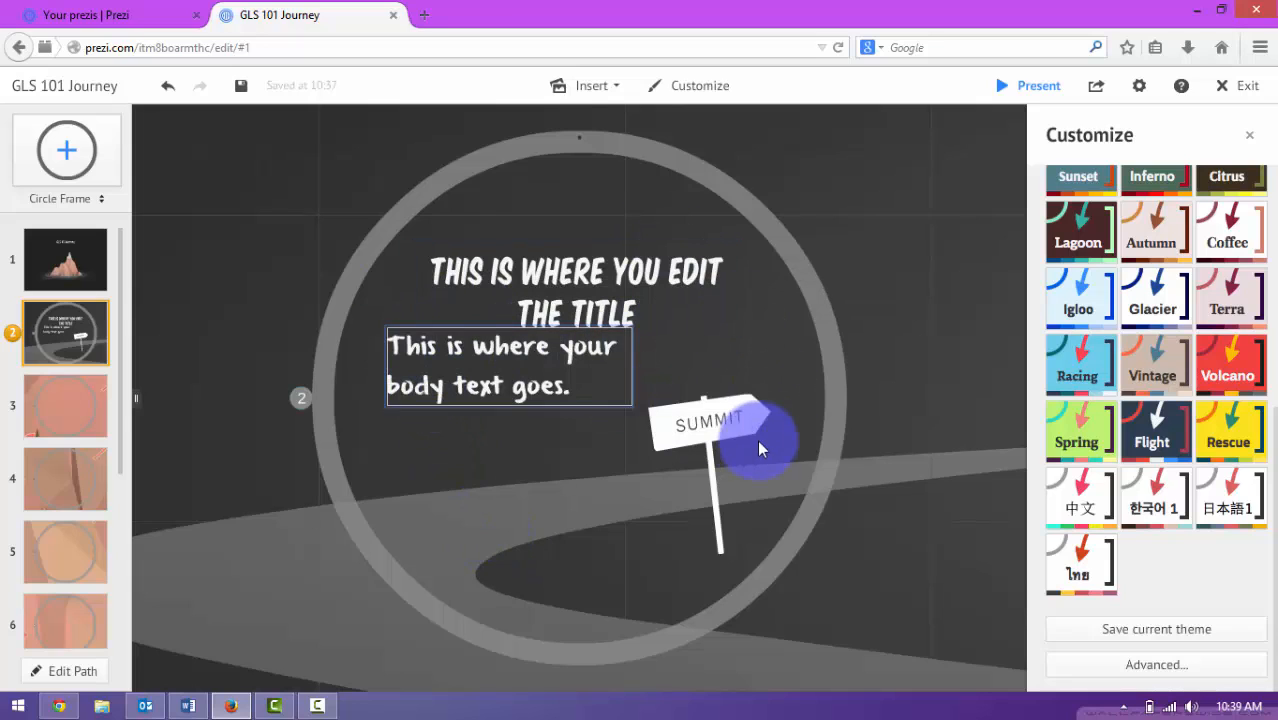
mouse_move(948, 395)
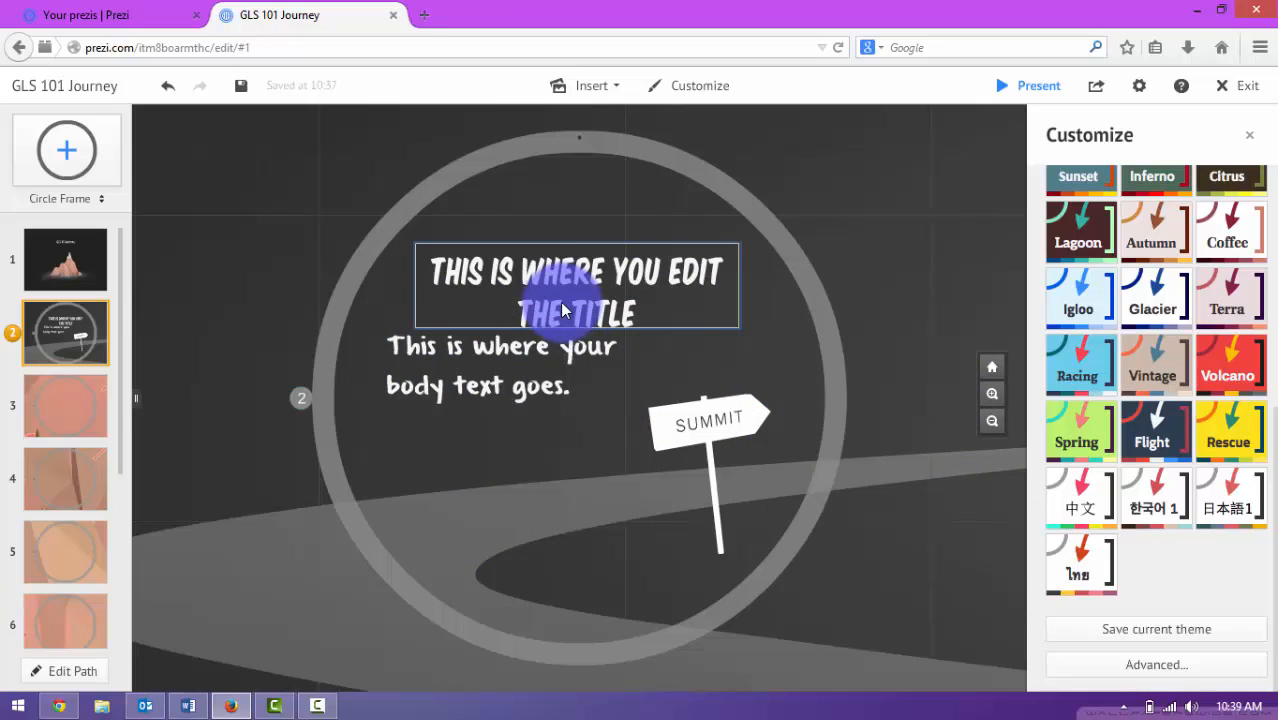
click(507, 251)
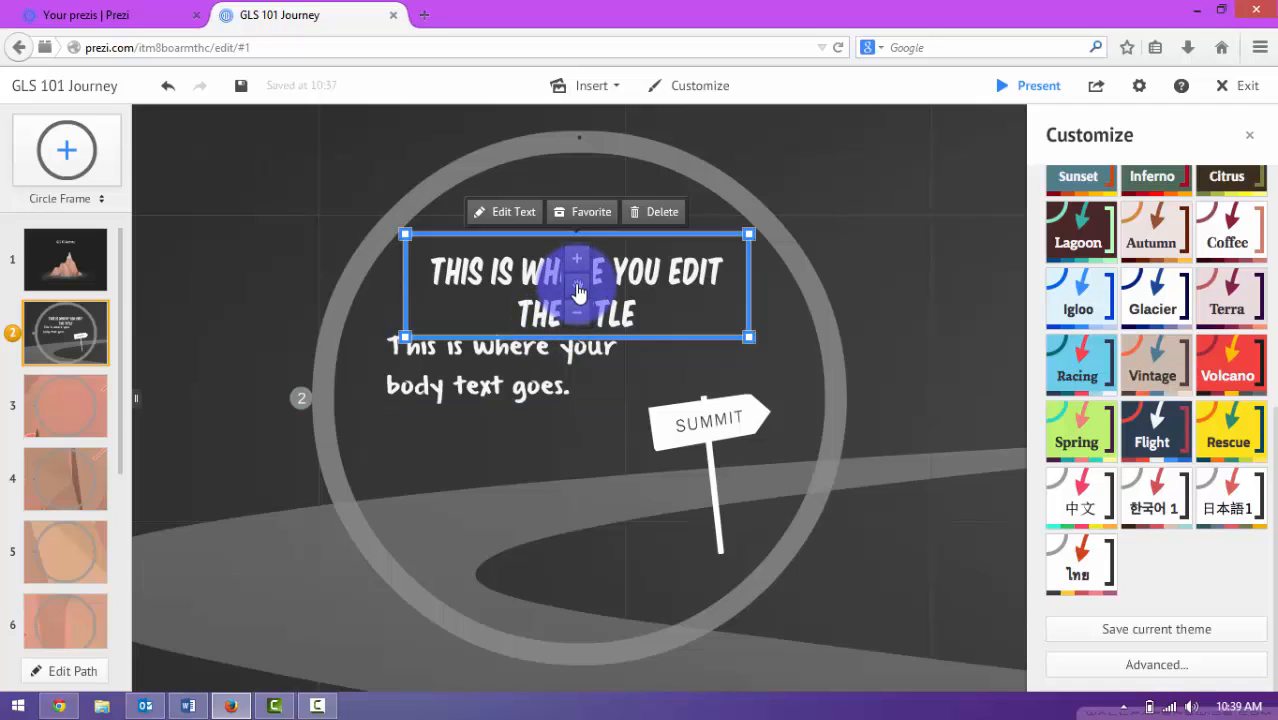
drag(579, 291, 580, 212)
Move the body text up beneath the title, shrink it slightly and widen its box to fit the sentence on one line
click(497, 381)
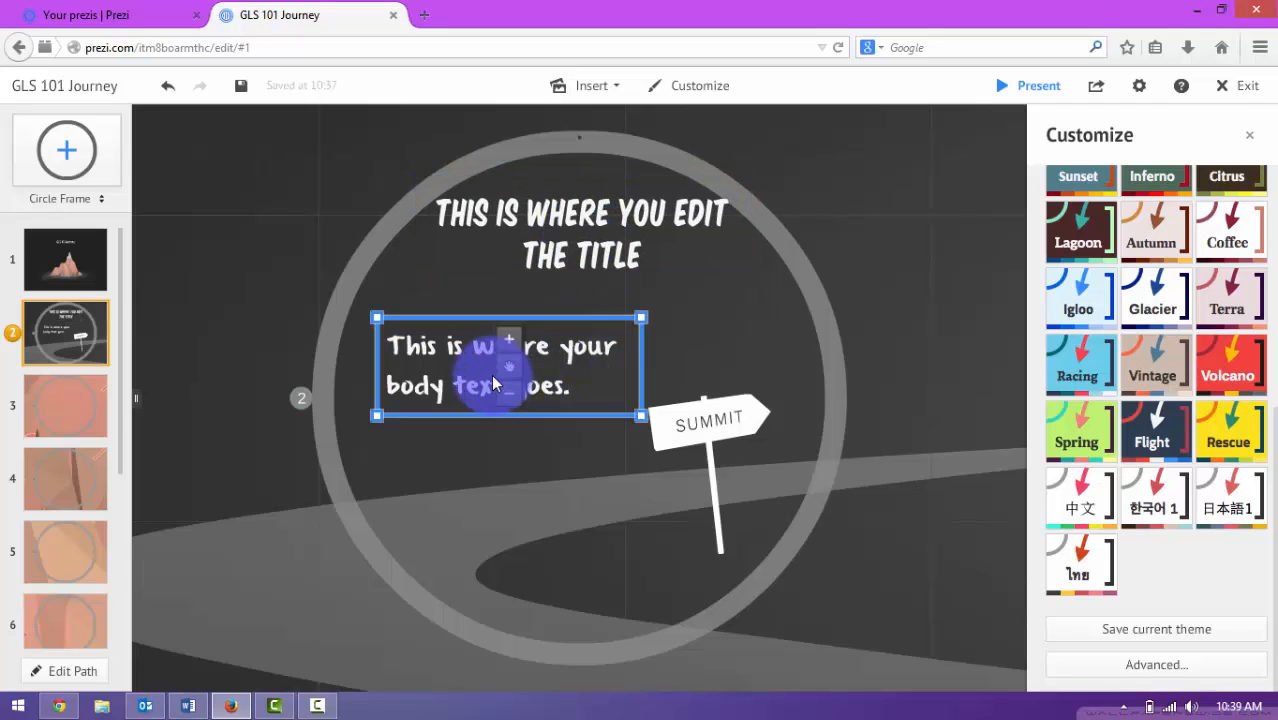
drag(510, 370, 510, 335)
mouse_move(636, 373)
mouse_down()
mouse_move(813, 377)
mouse_move(604, 374)
mouse_move(621, 370)
mouse_up()
drag(622, 318, 815, 324)
click(585, 314)
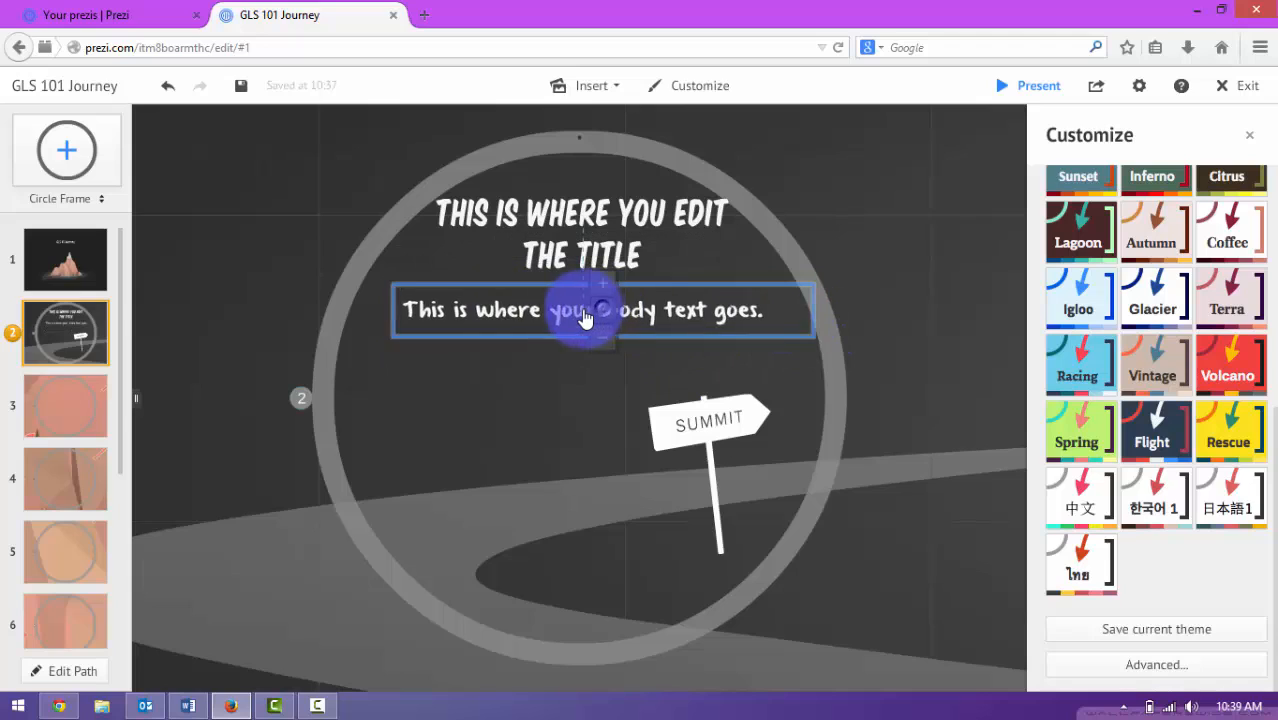
click(500, 425)
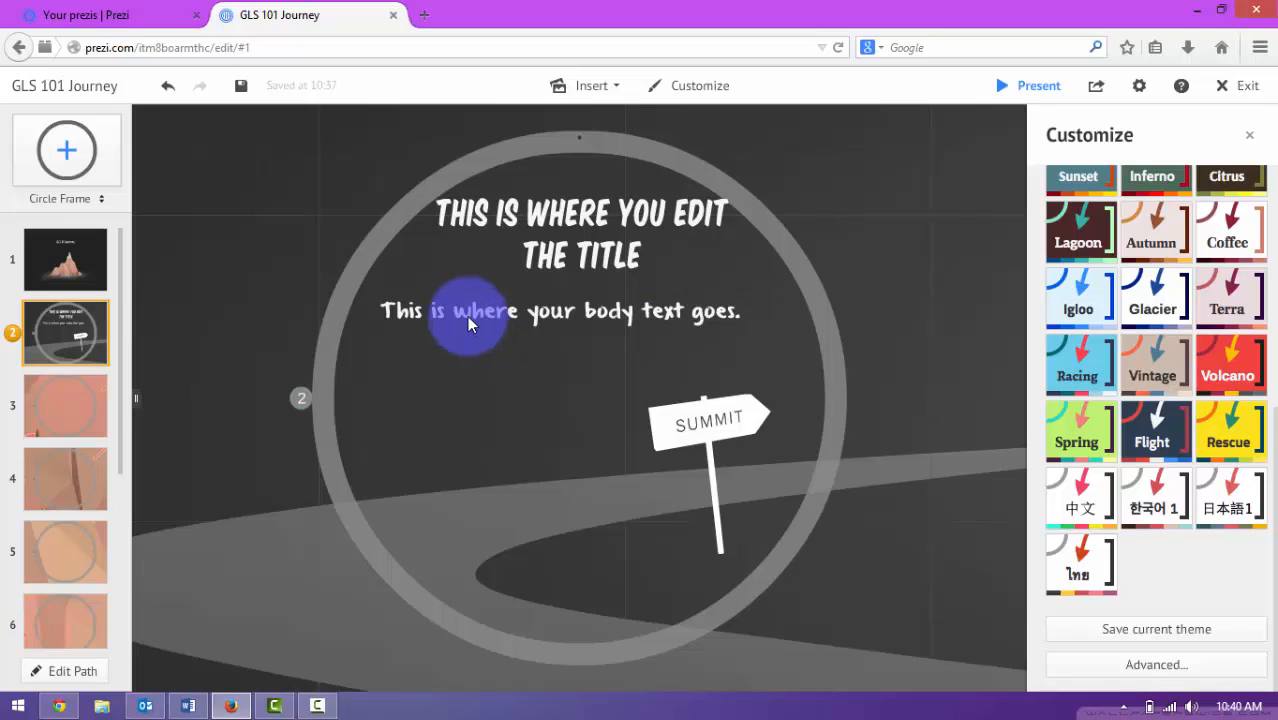
Add a purple body-style text reading "Switch to purple" in the empty area below the body sentence
double_click(419, 401)
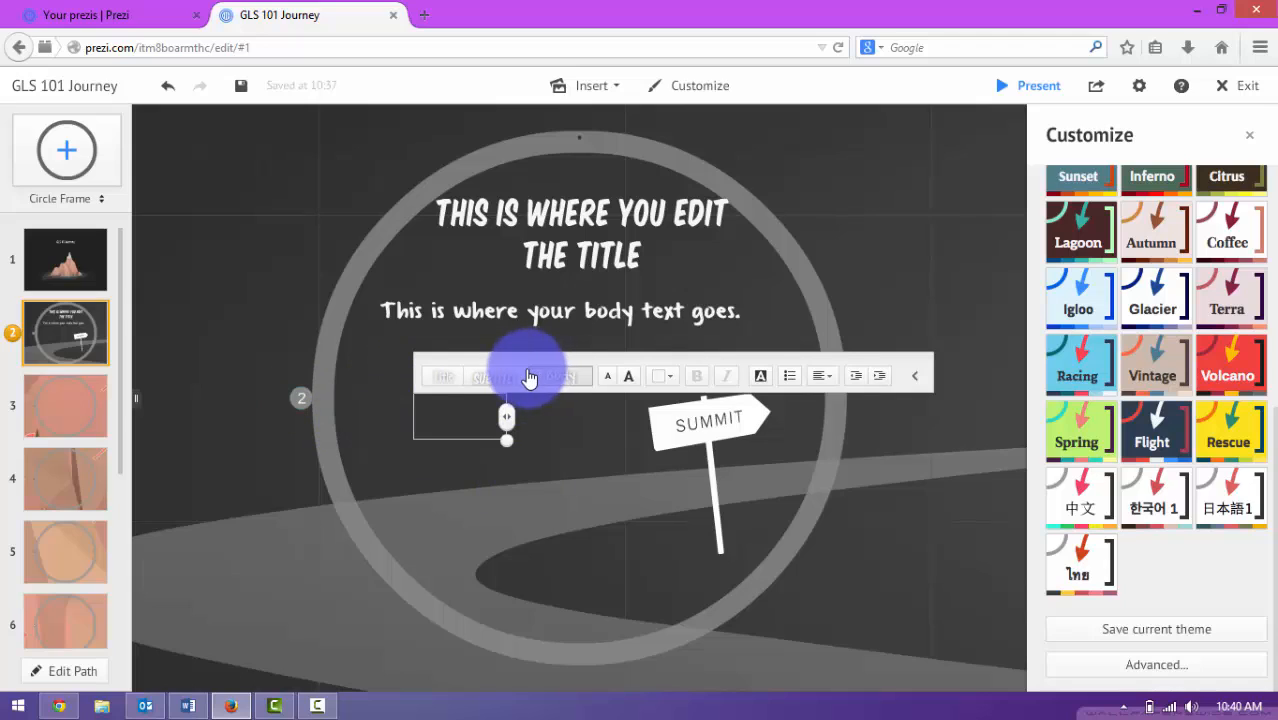
click(626, 385)
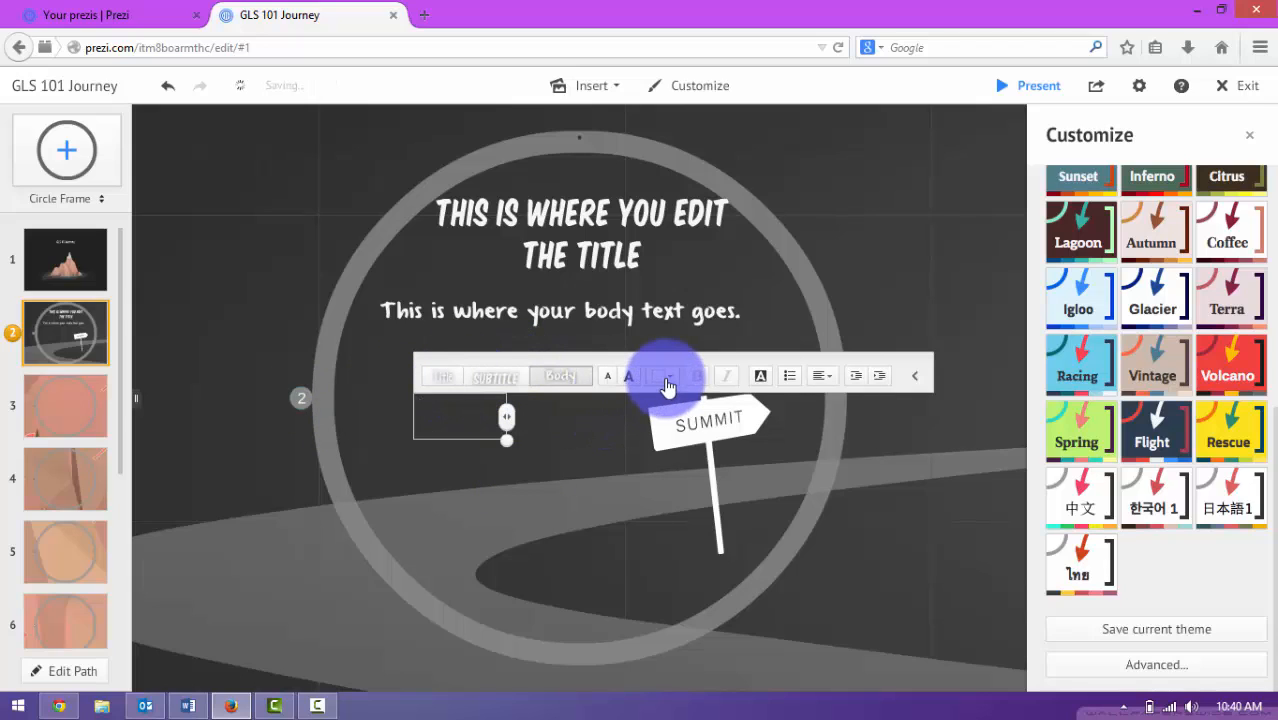
click(670, 380)
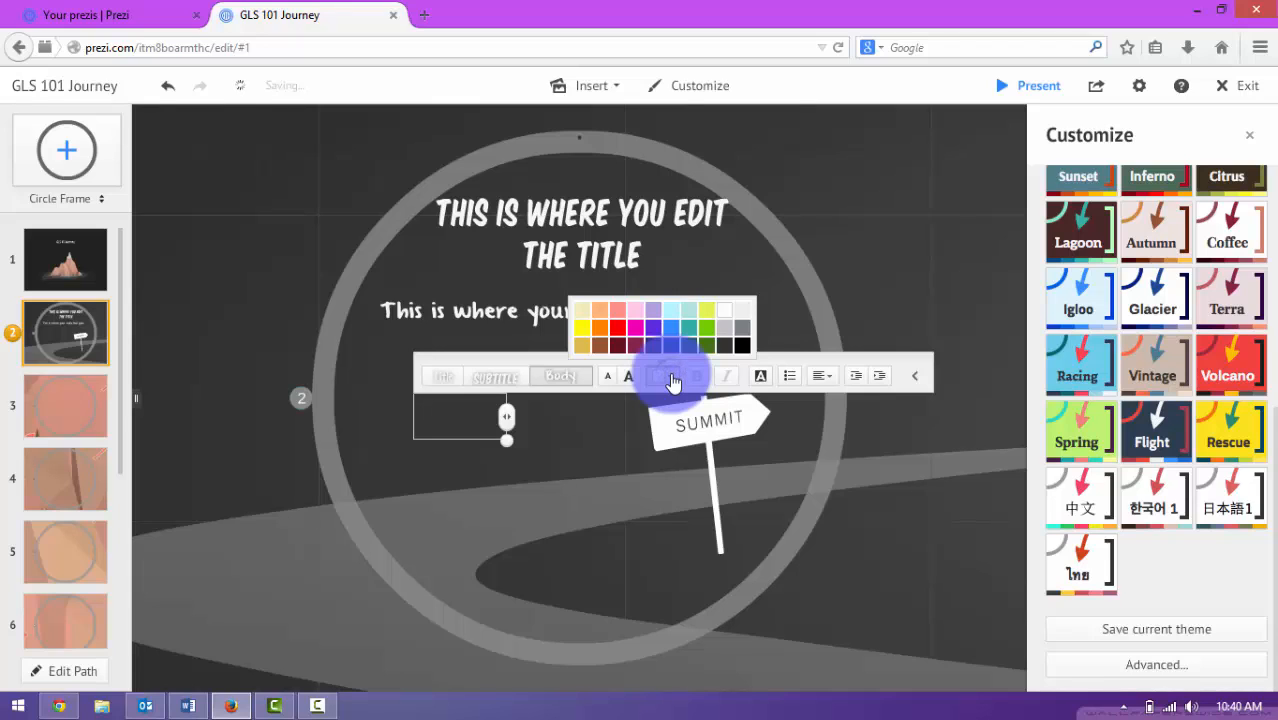
click(656, 333)
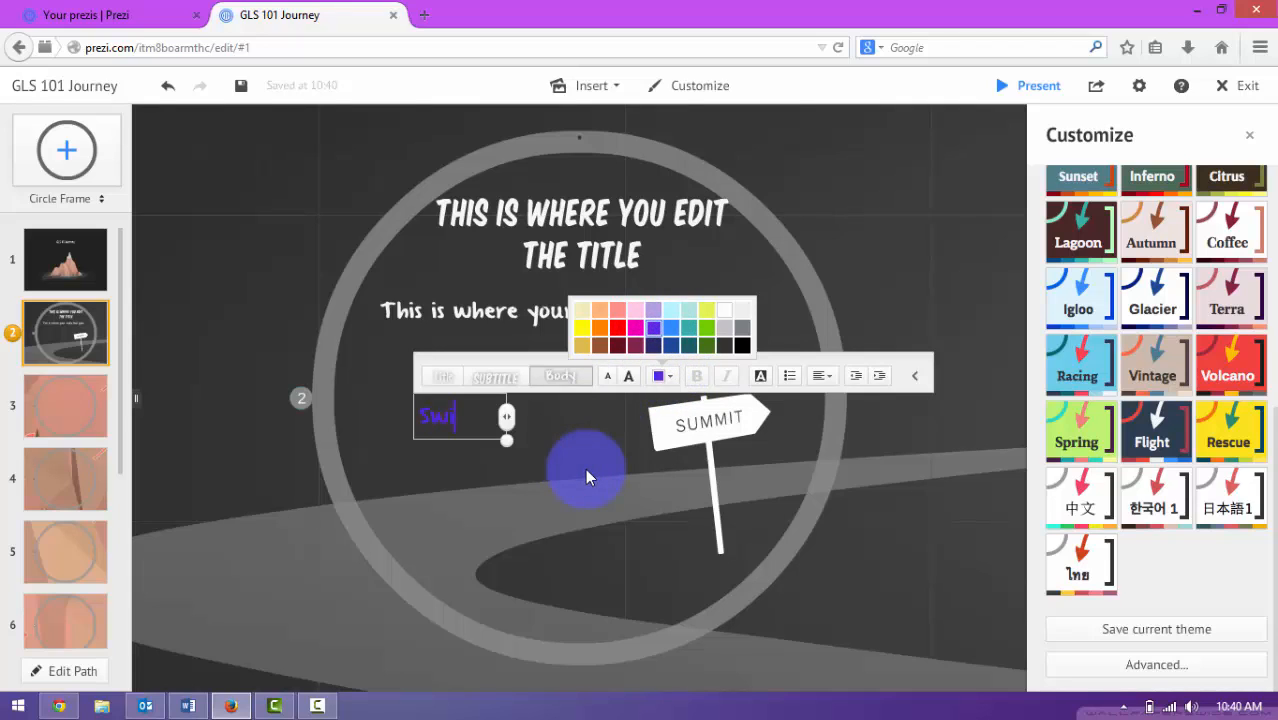
text(tch to purp)
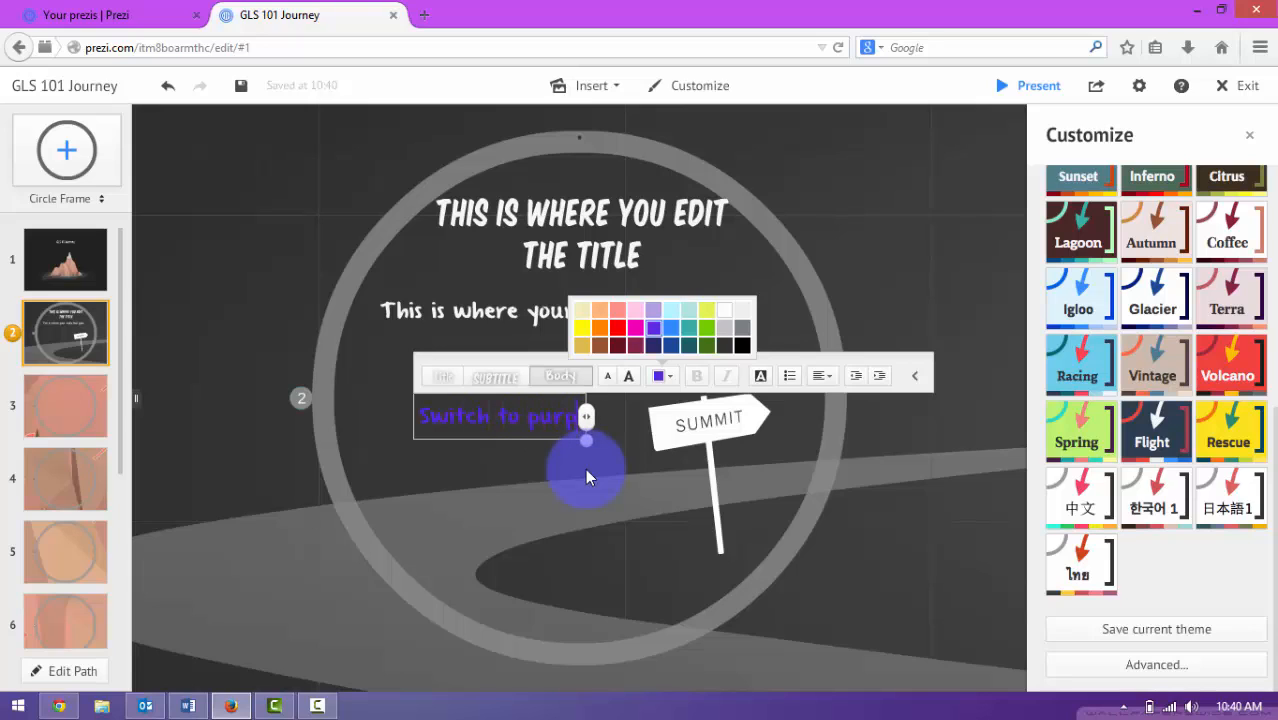
text(le)
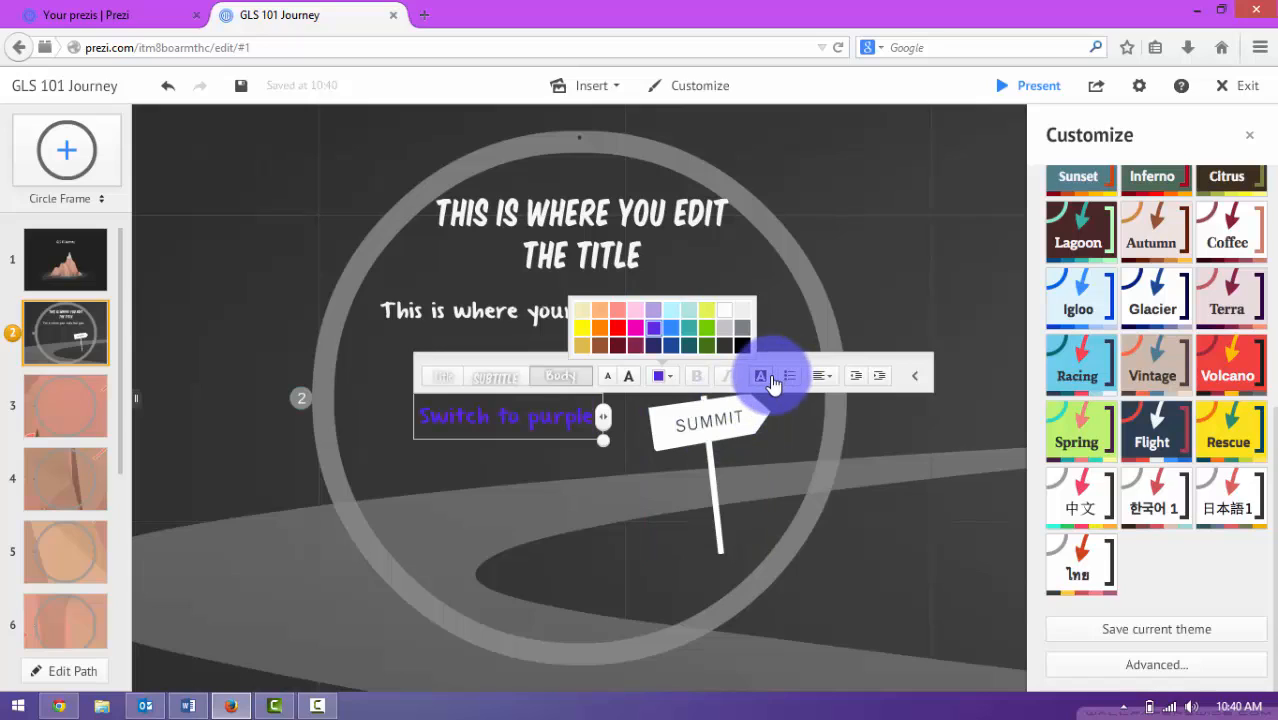
click(528, 486)
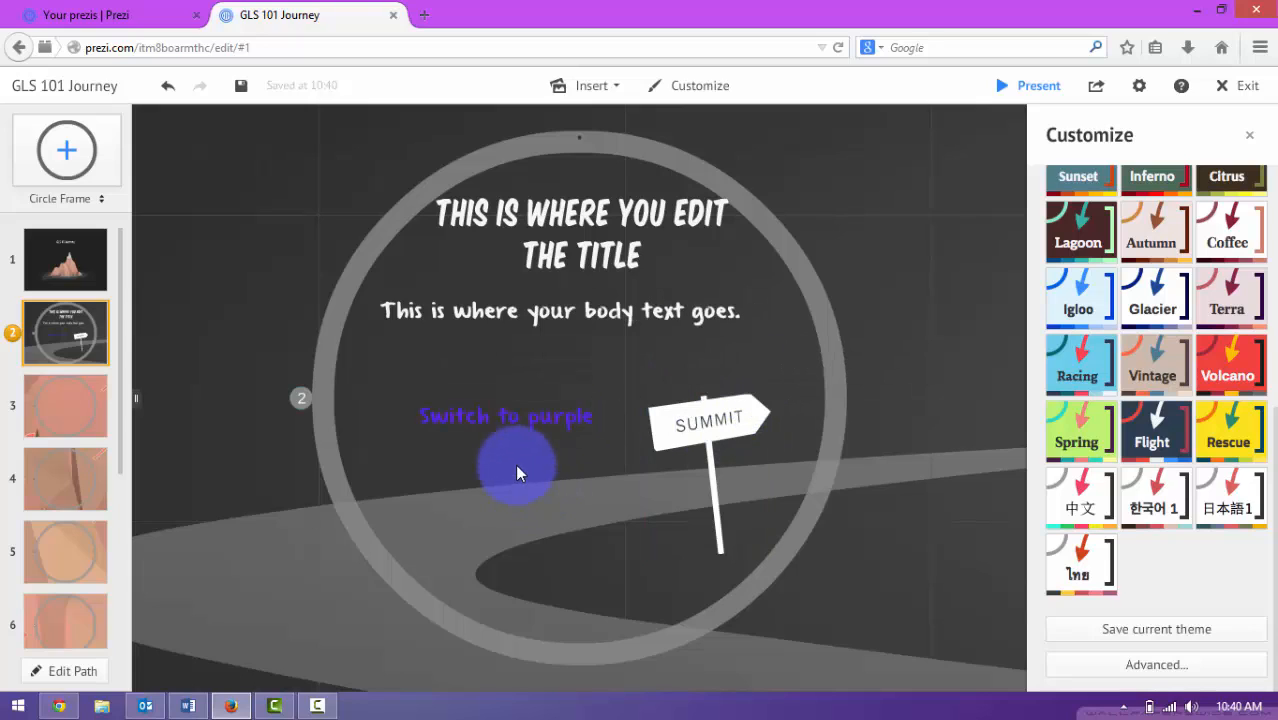
Move the purple text directly beneath the body sentence, align their left edges and widen its box to about the sentence's width
click(513, 412)
drag(505, 420, 481, 361)
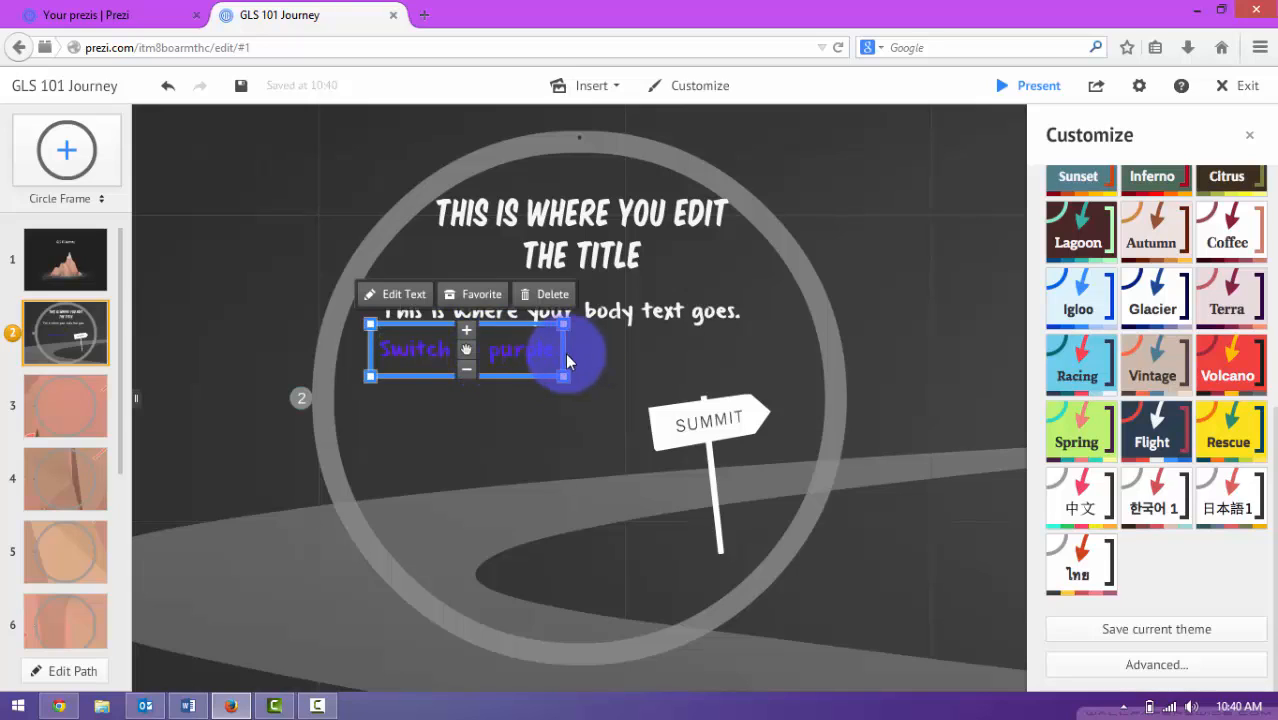
drag(565, 350, 737, 348)
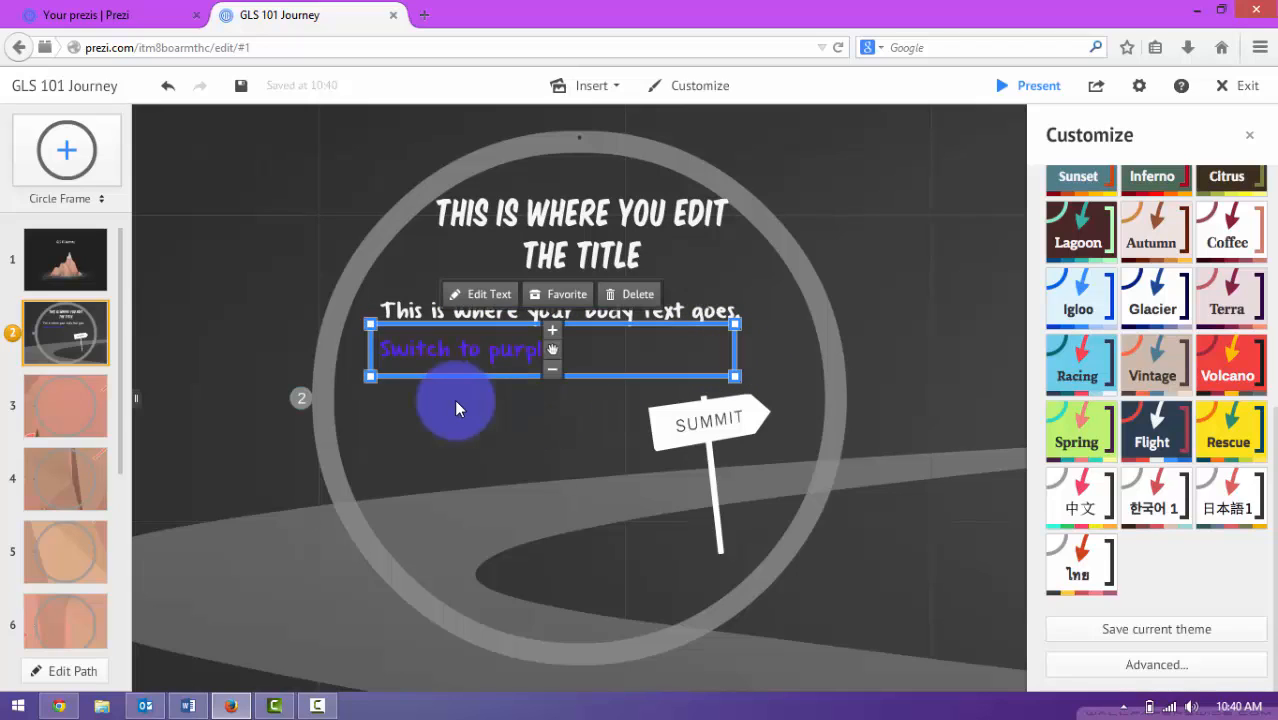
click(536, 418)
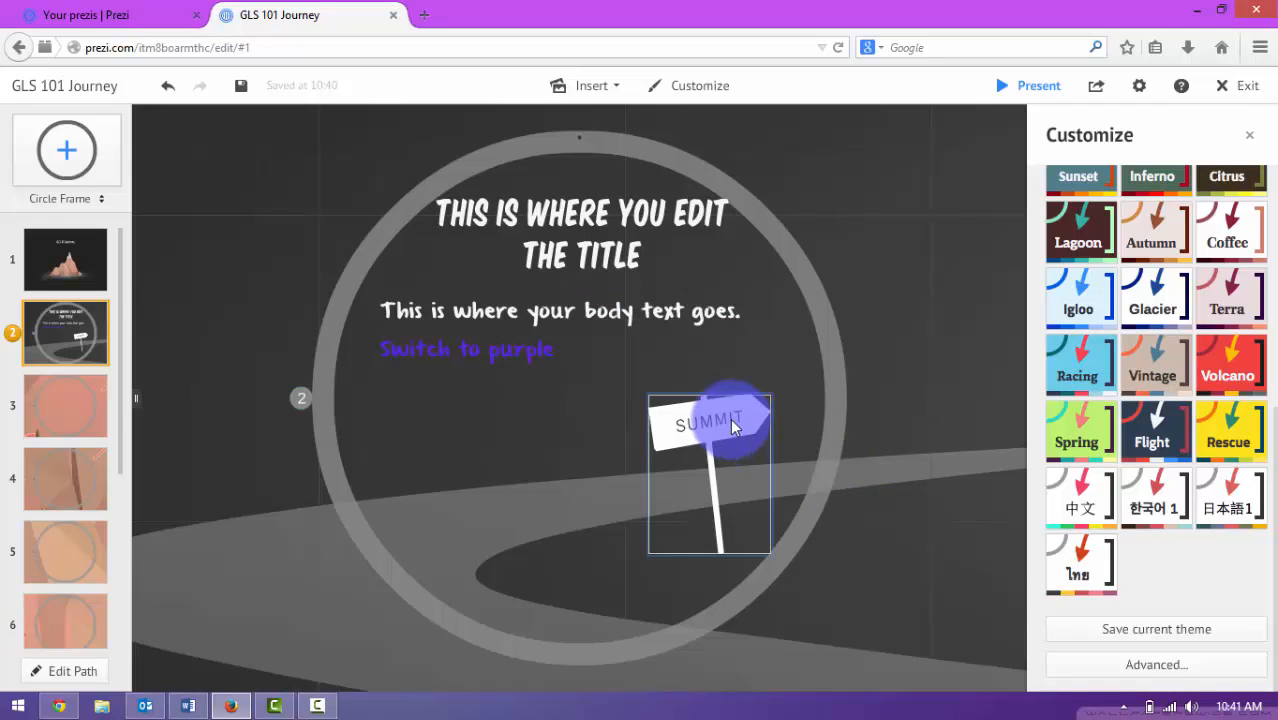
Delete the SUMMIT signpost from the circle frame
click(681, 422)
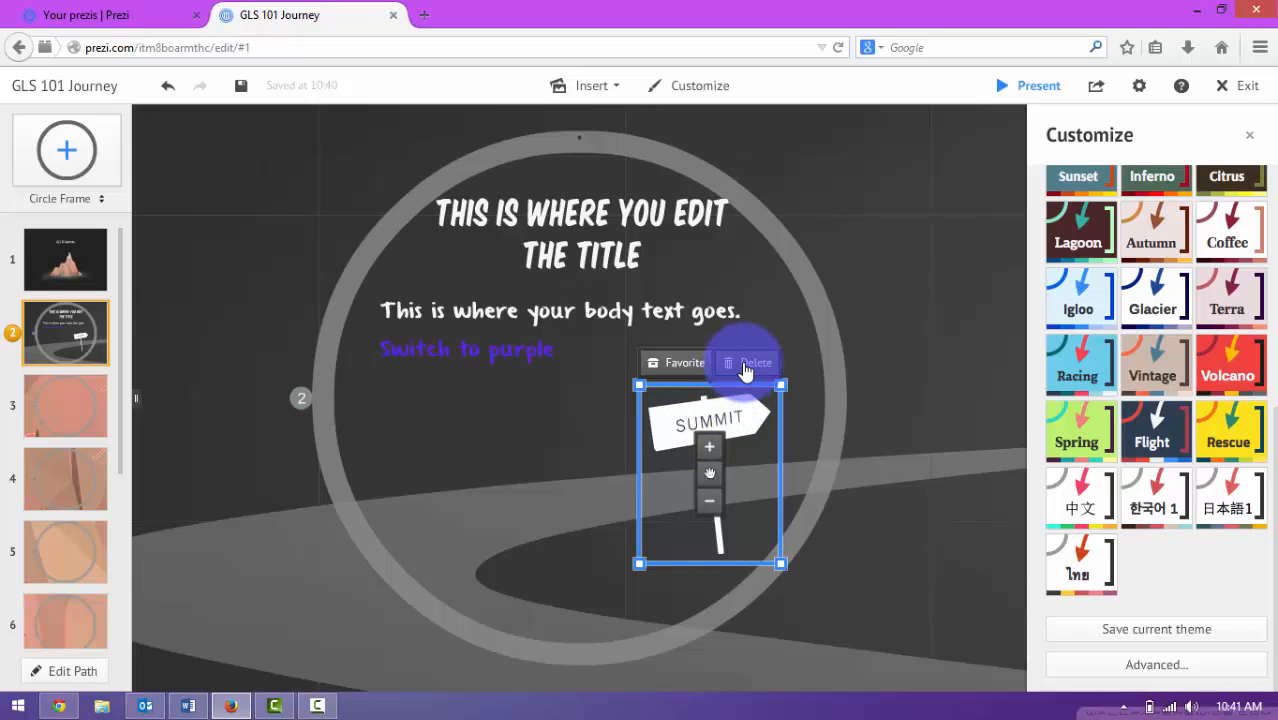
click(749, 363)
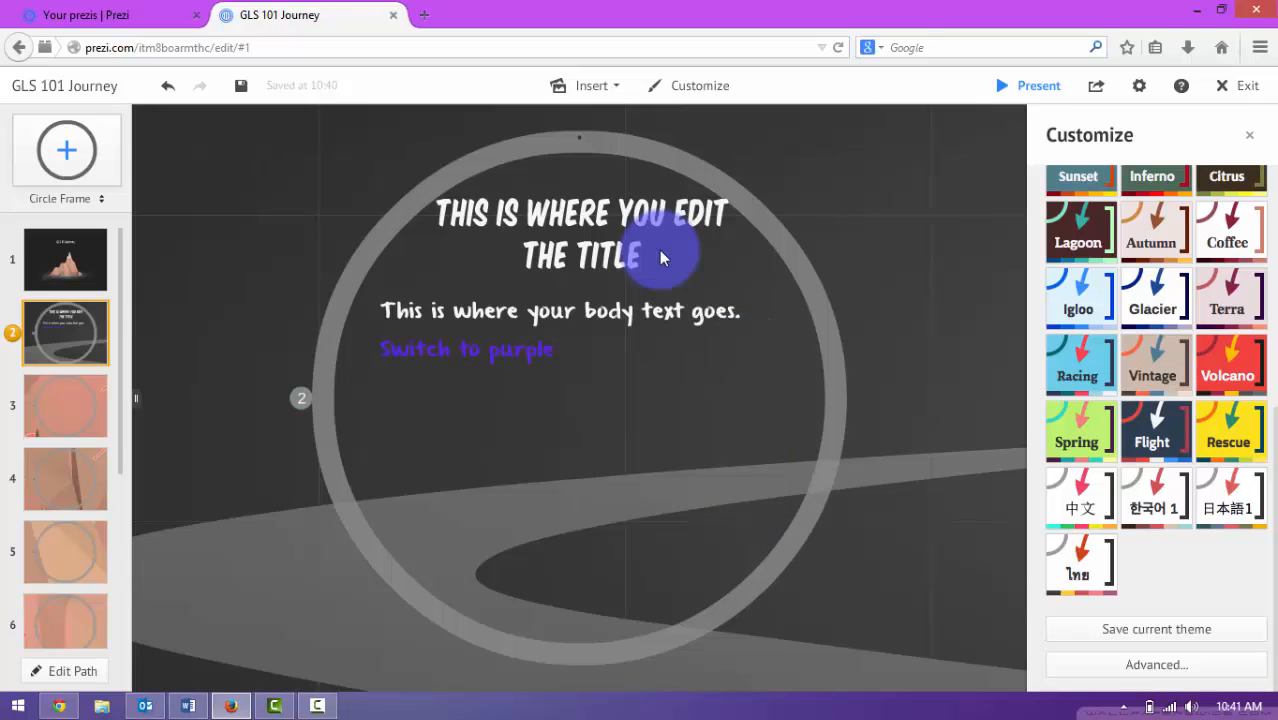
Insert the Twitter bird symbol from the Photographic style and position it in the lower right part of the circle frame
click(614, 95)
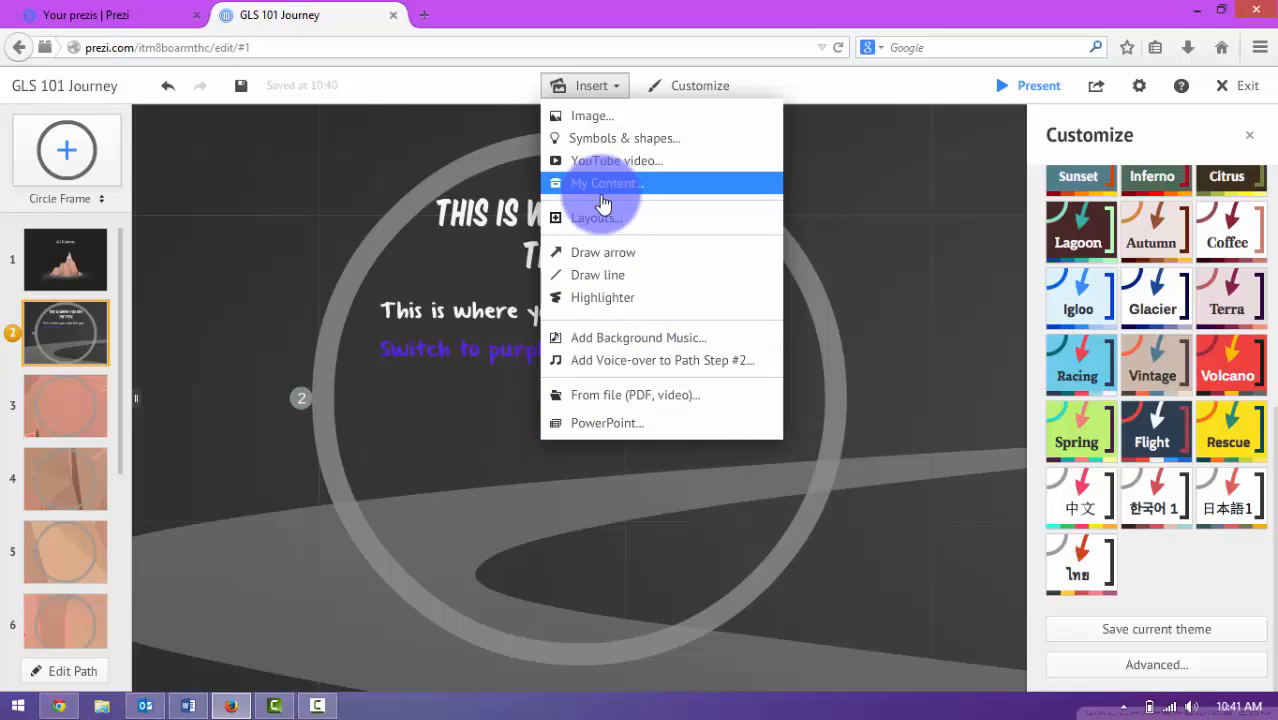
click(642, 141)
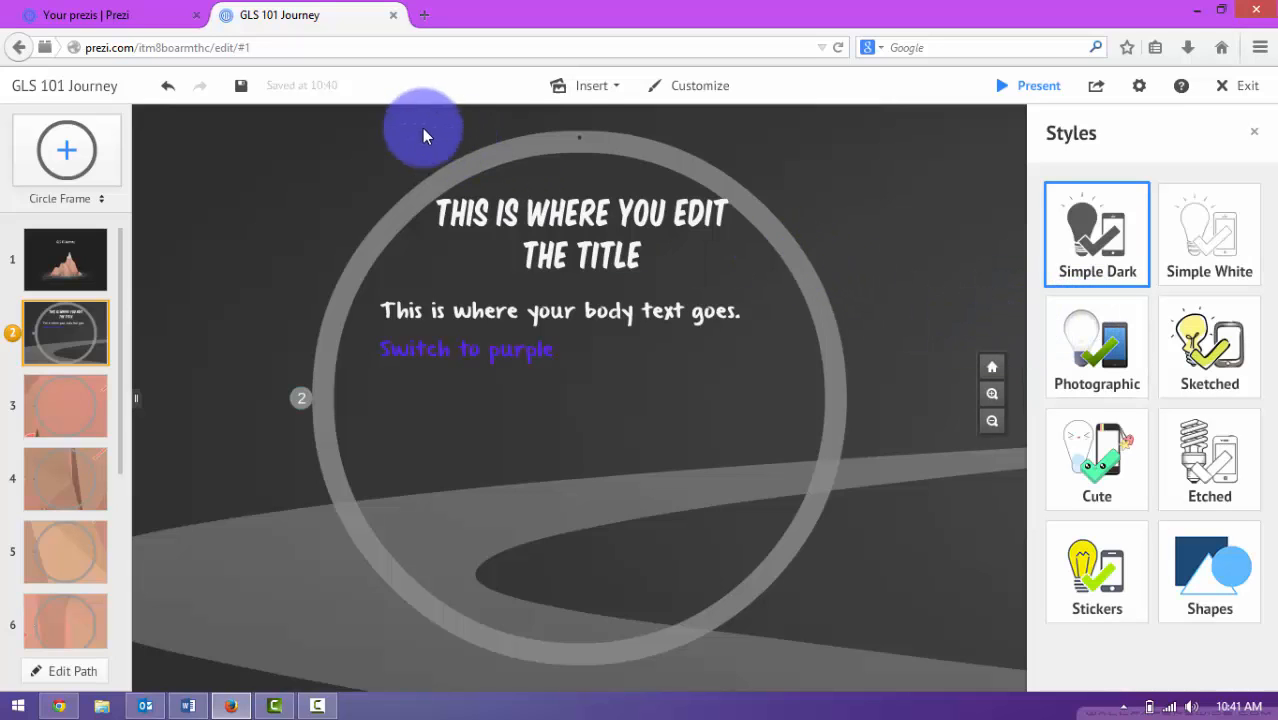
click(594, 85)
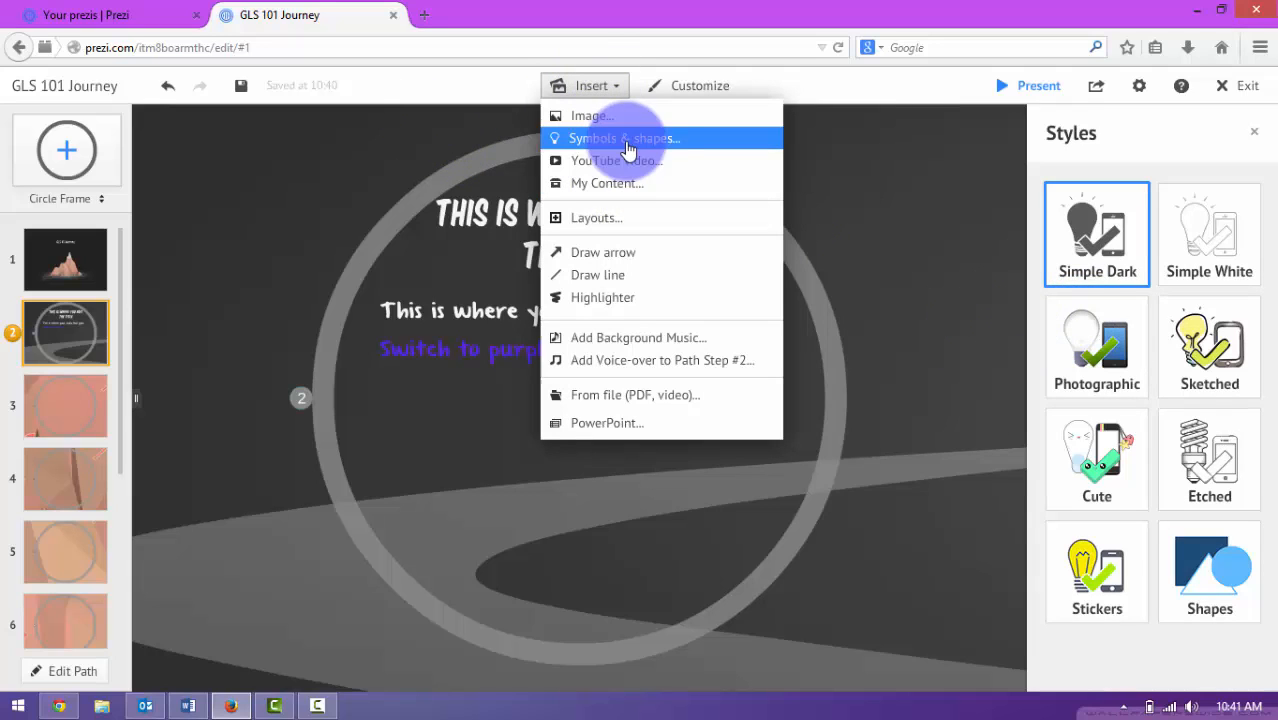
click(1209, 562)
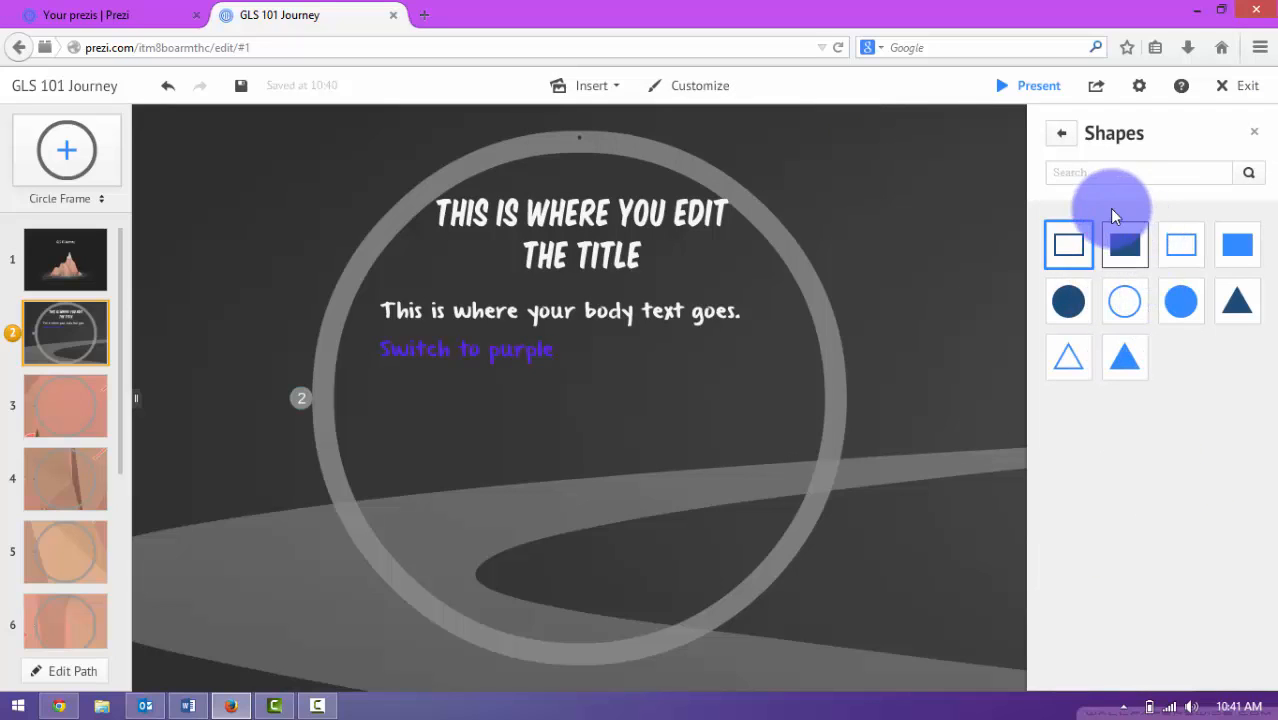
click(1062, 135)
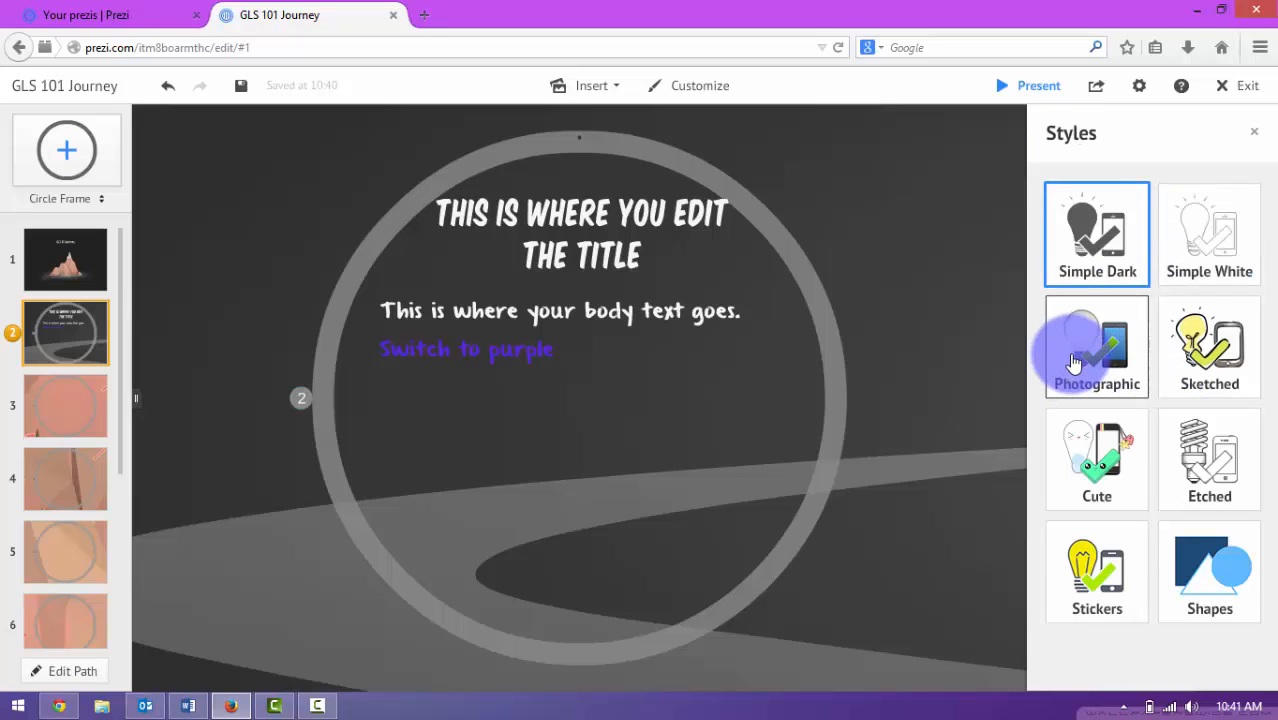
click(1073, 362)
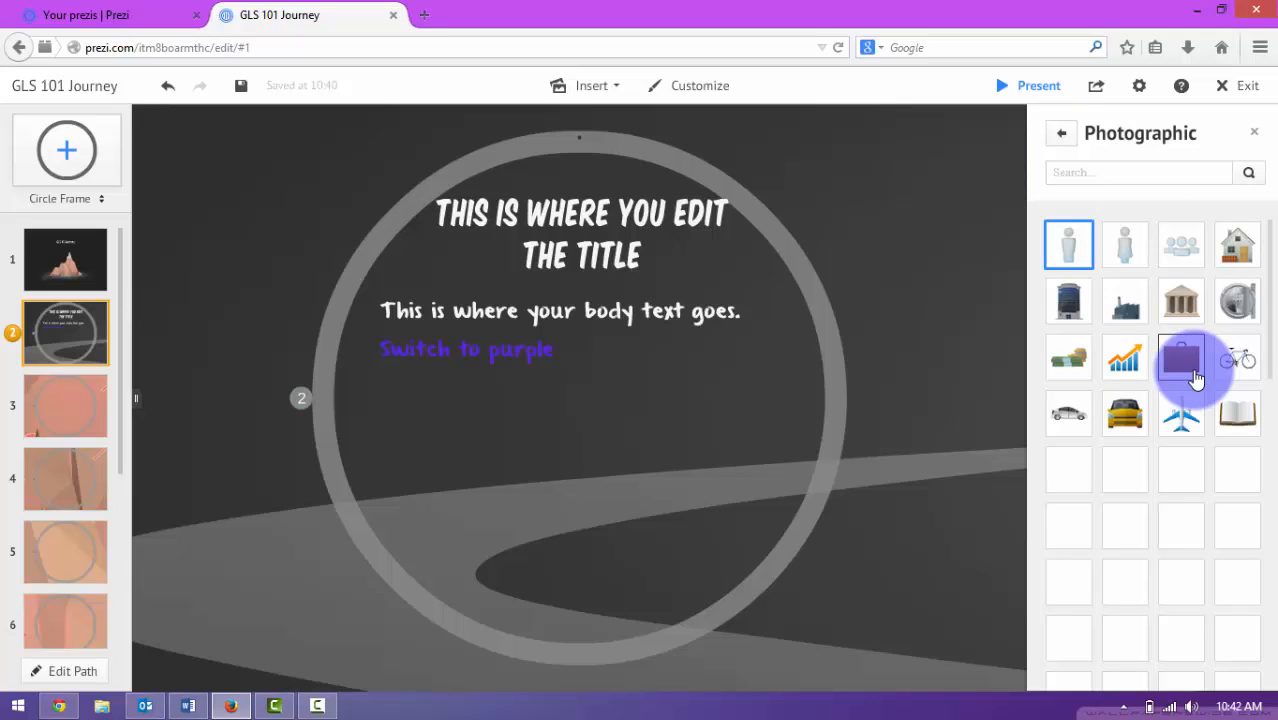
scroll(1190, 377, down, 5)
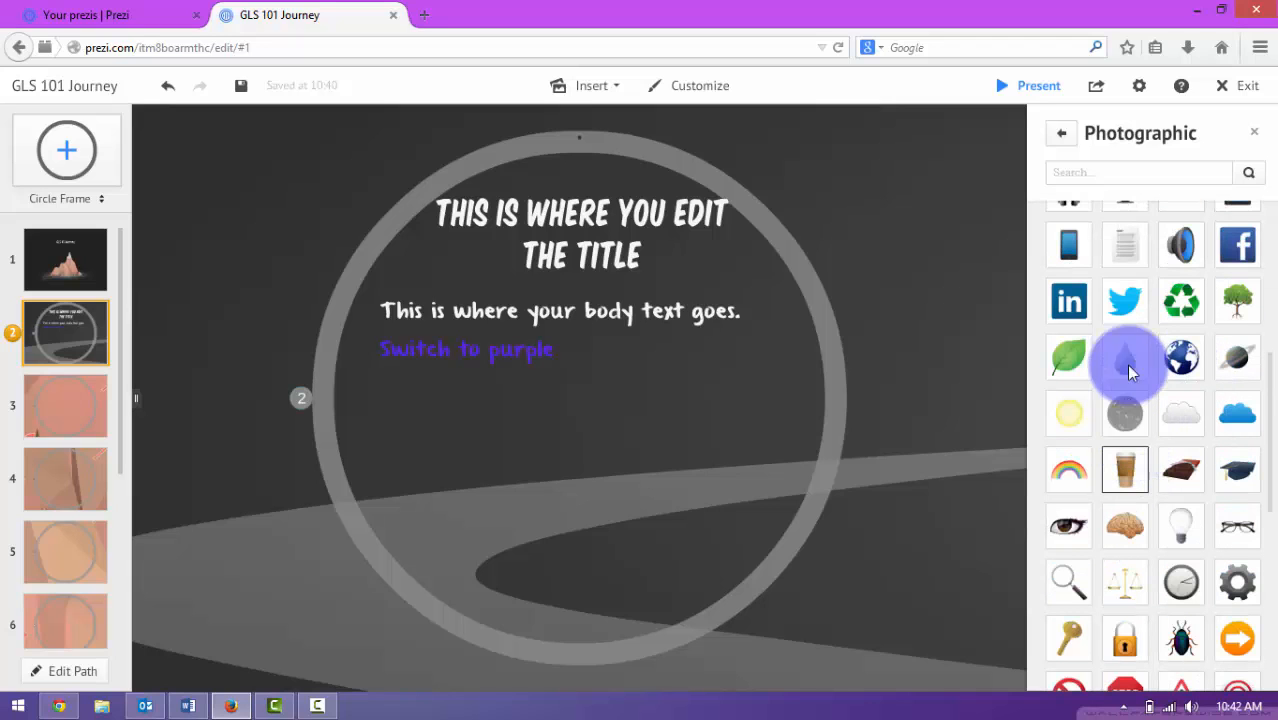
drag(1125, 300, 611, 488)
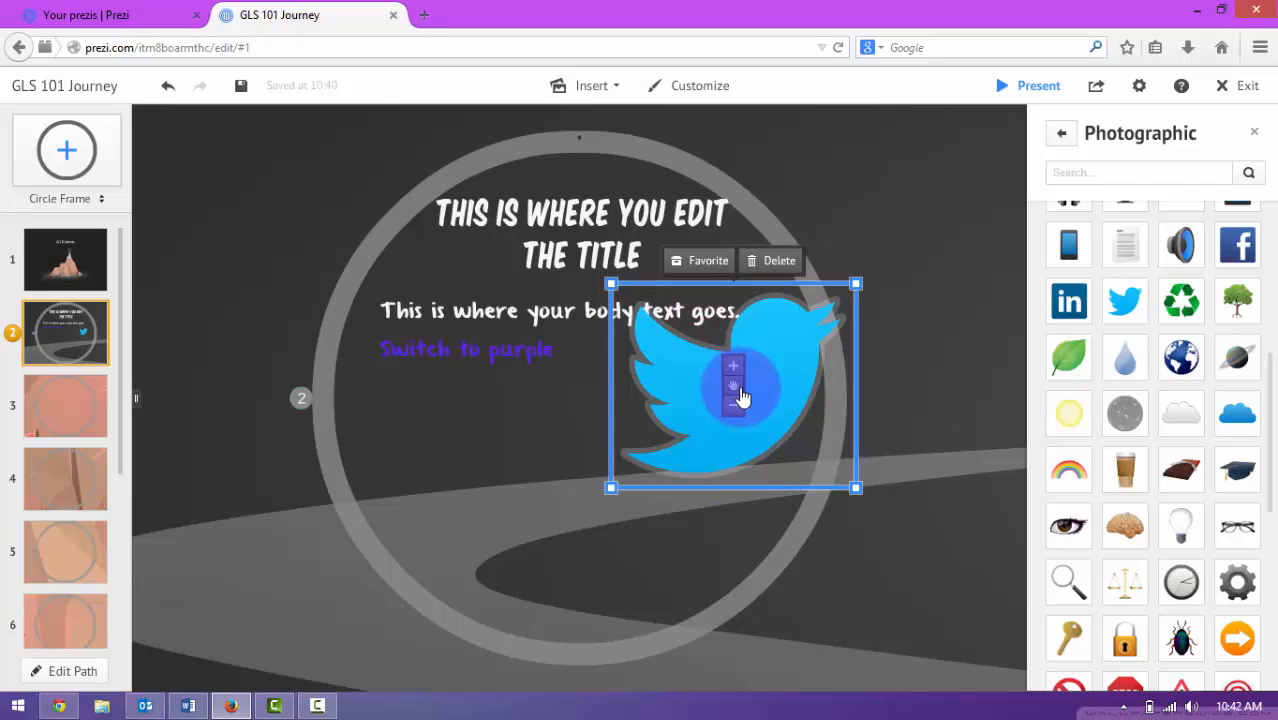
drag(735, 410, 701, 466)
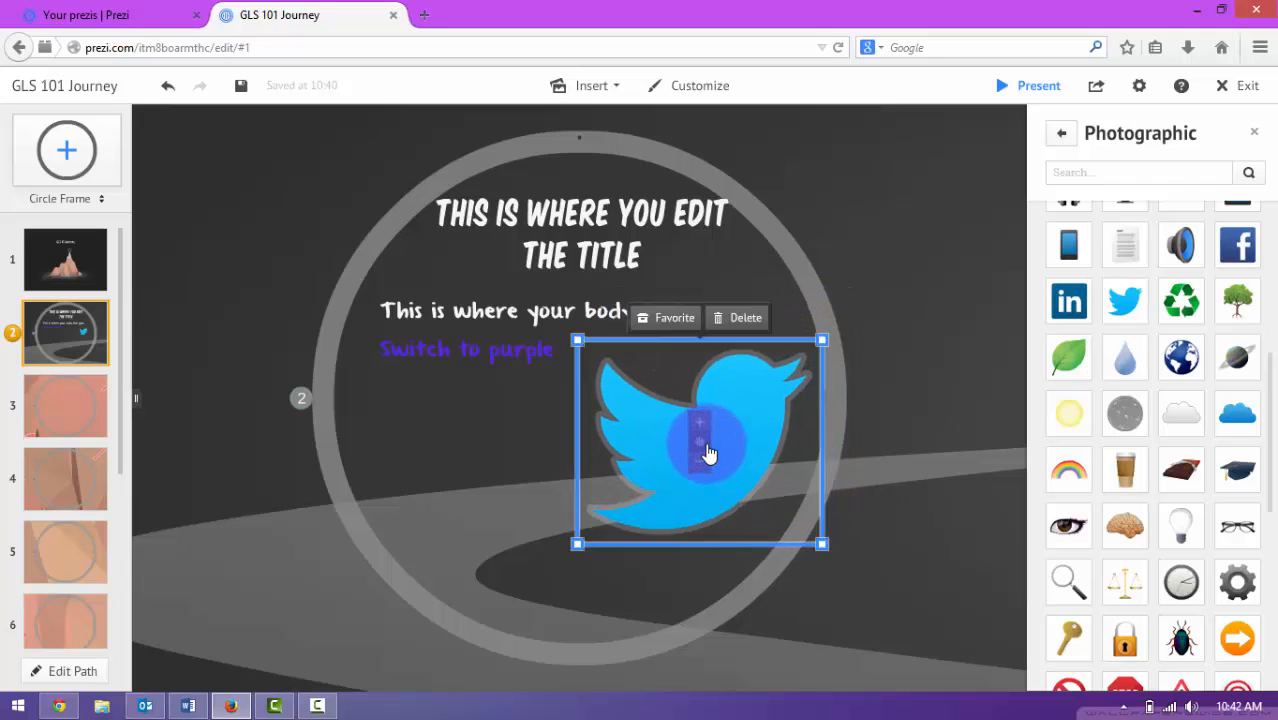
click(925, 416)
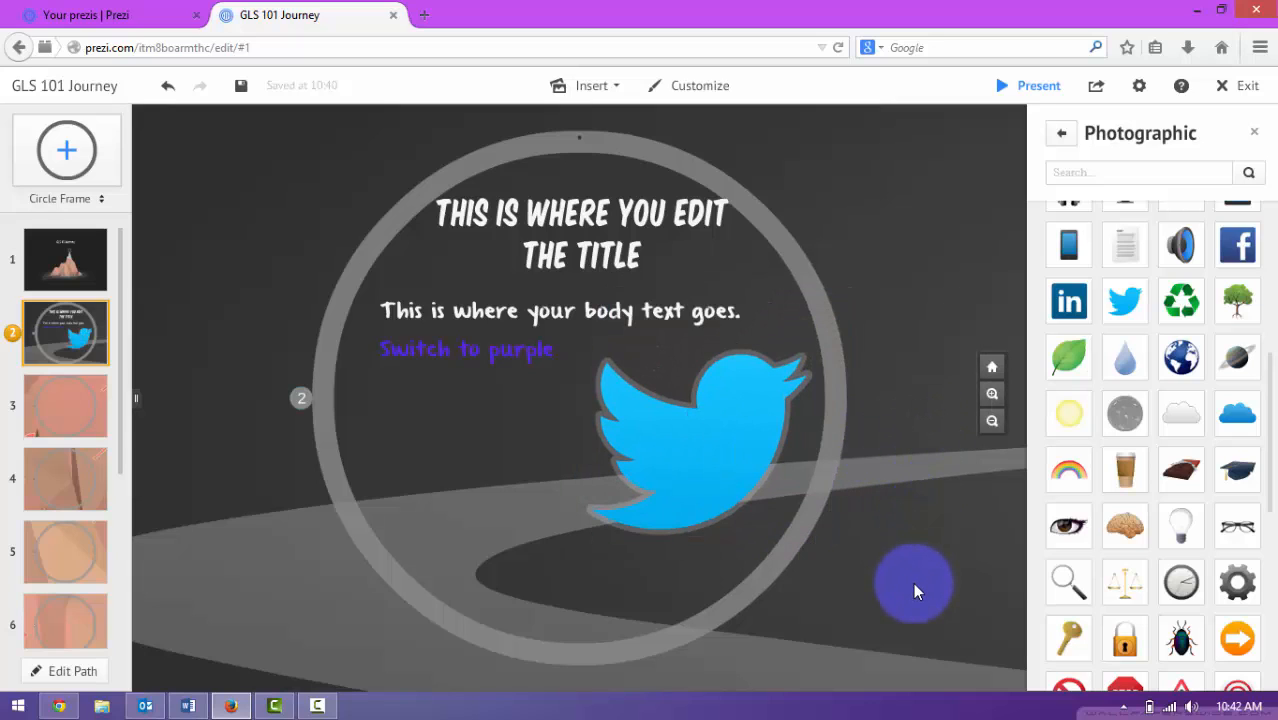
Search web images for "football" and insert the first football picture on the left side of the circle frame
click(561, 80)
click(565, 114)
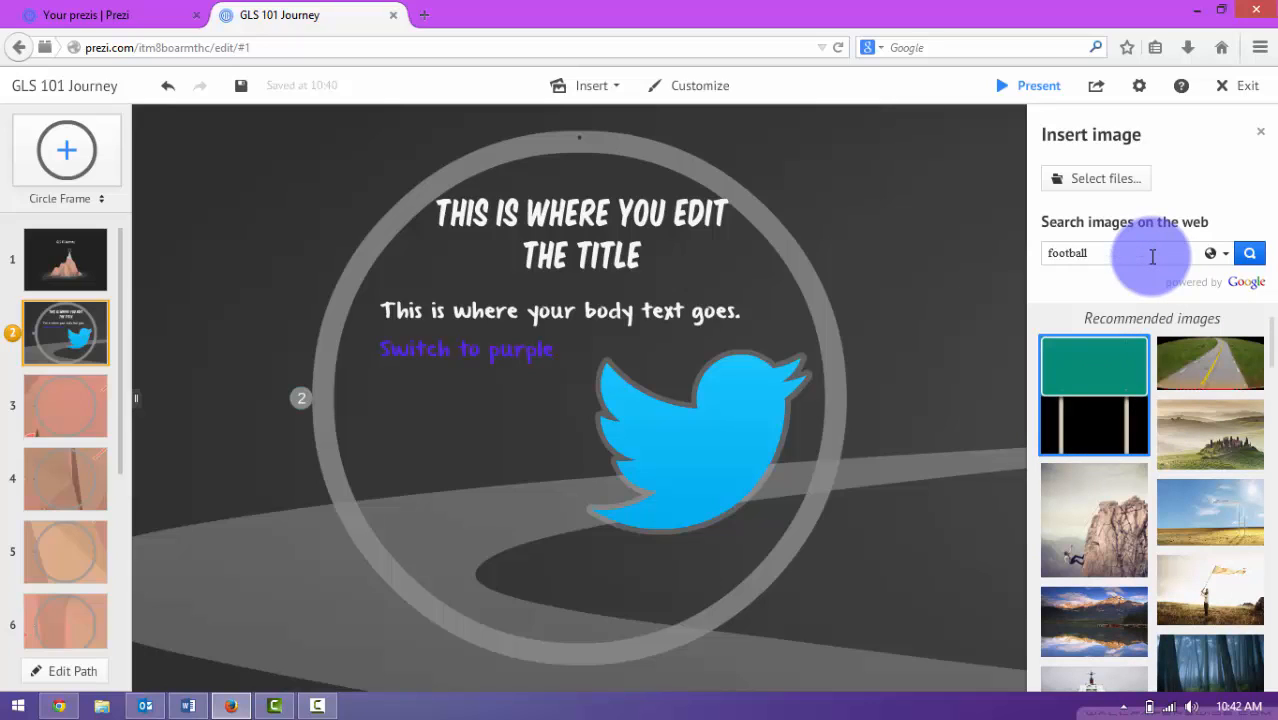
click(1249, 256)
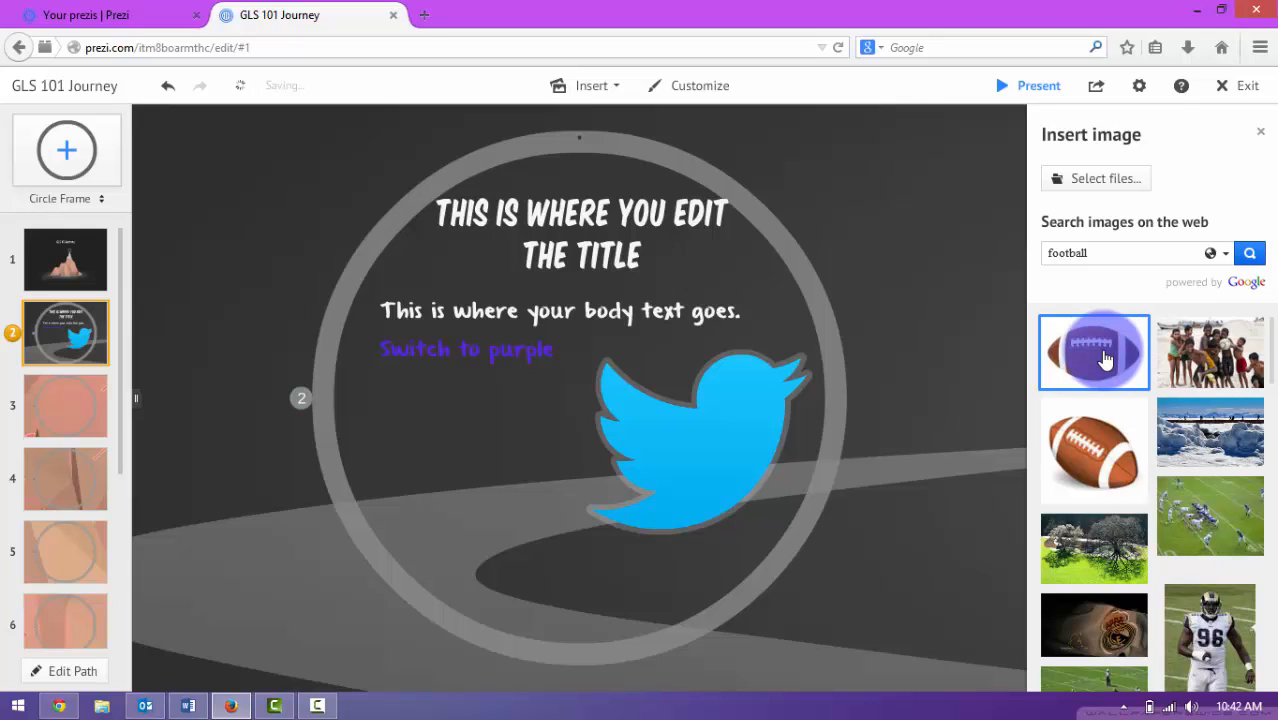
drag(1105, 360, 417, 438)
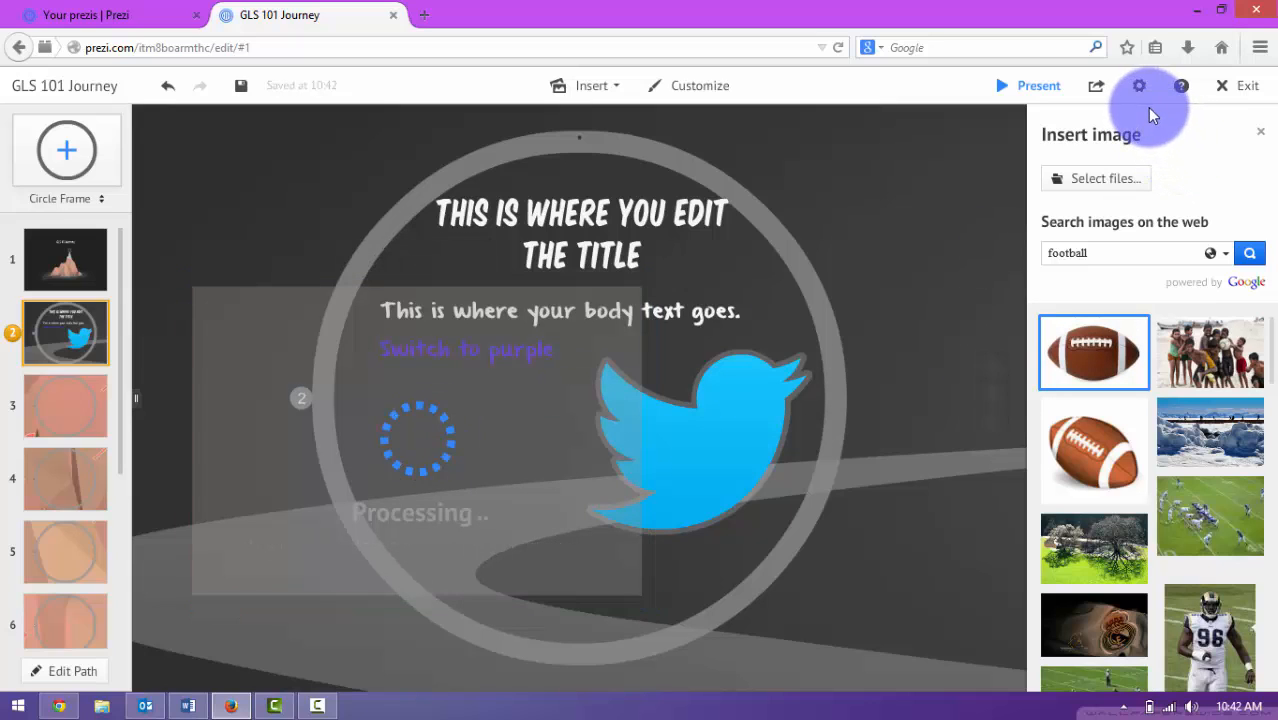
Shrink the football image to about half its size and place it inside the circle, left of the Twitter bird
click(1255, 133)
click(650, 449)
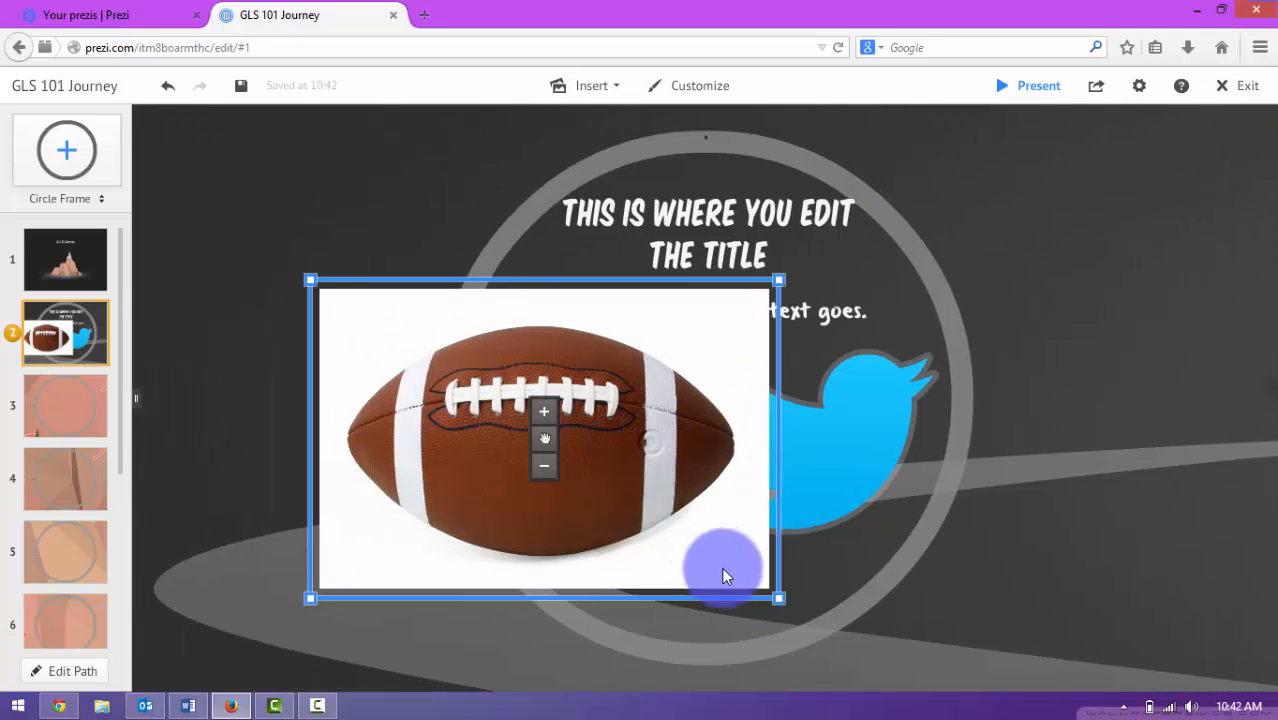
drag(768, 595, 654, 516)
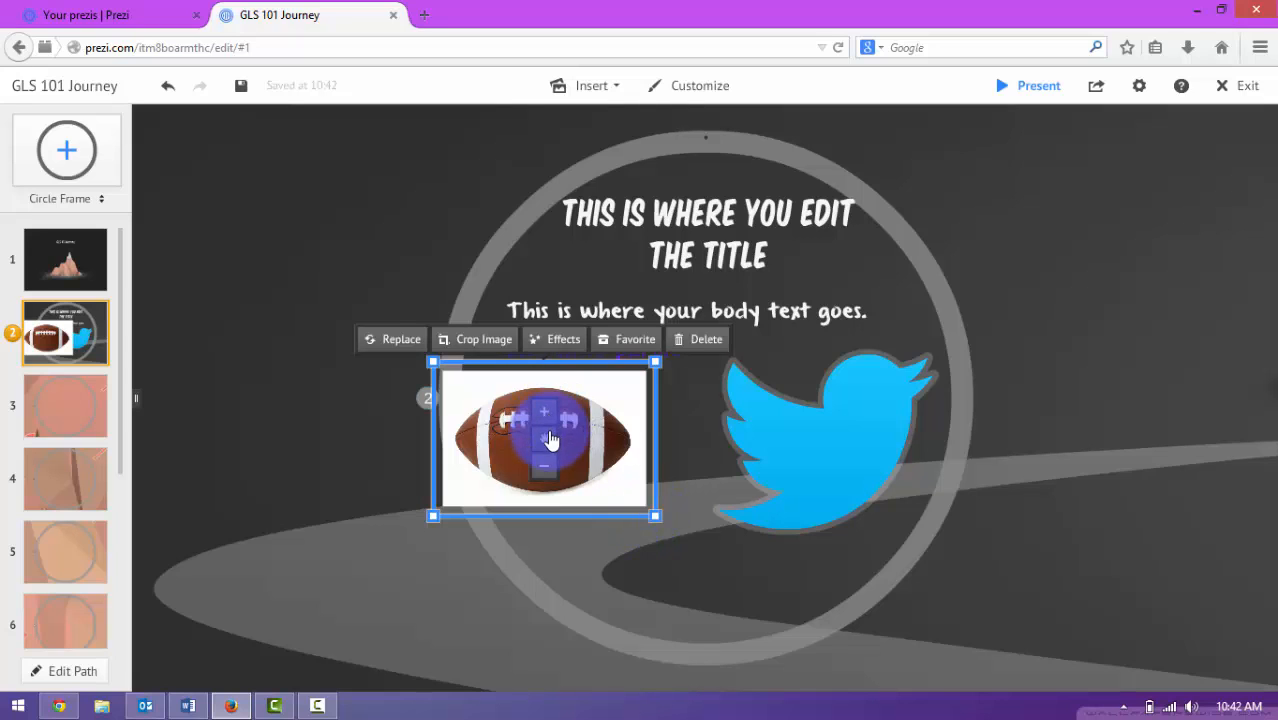
drag(549, 420, 589, 453)
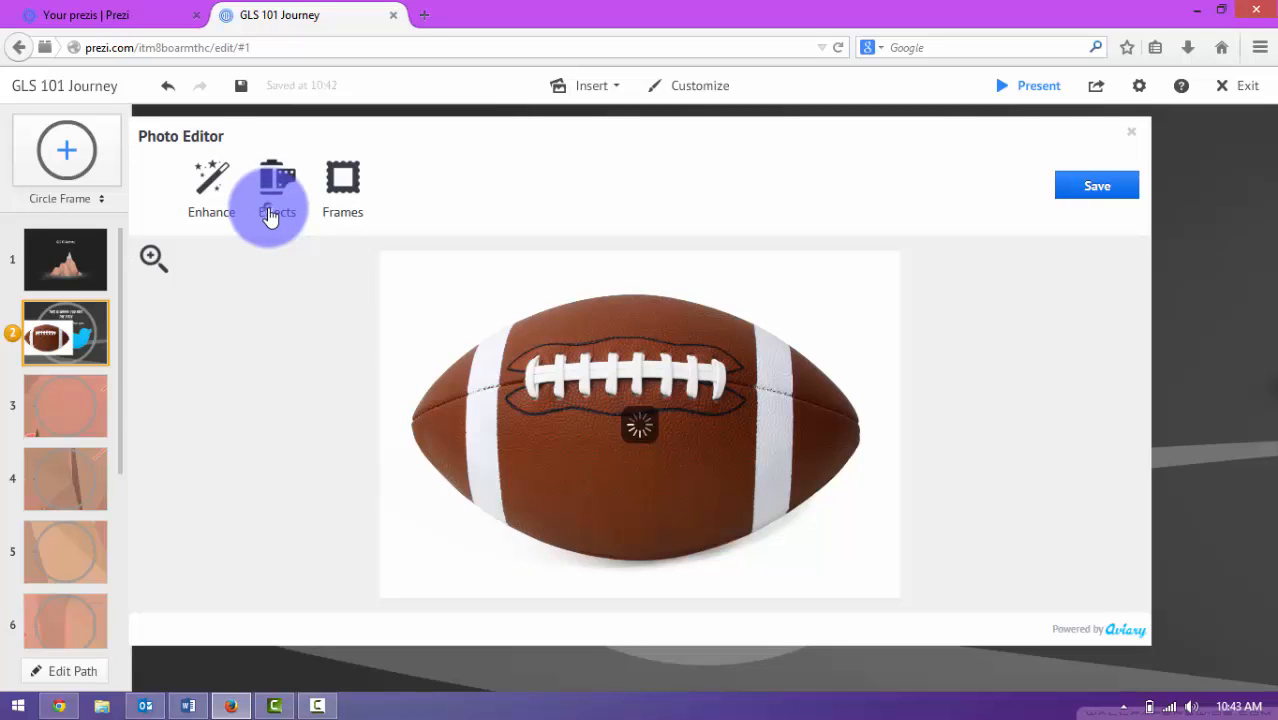
Try the Marie and Vivid effects on the football image, apply Singe instead and save the edited photo
click(270, 216)
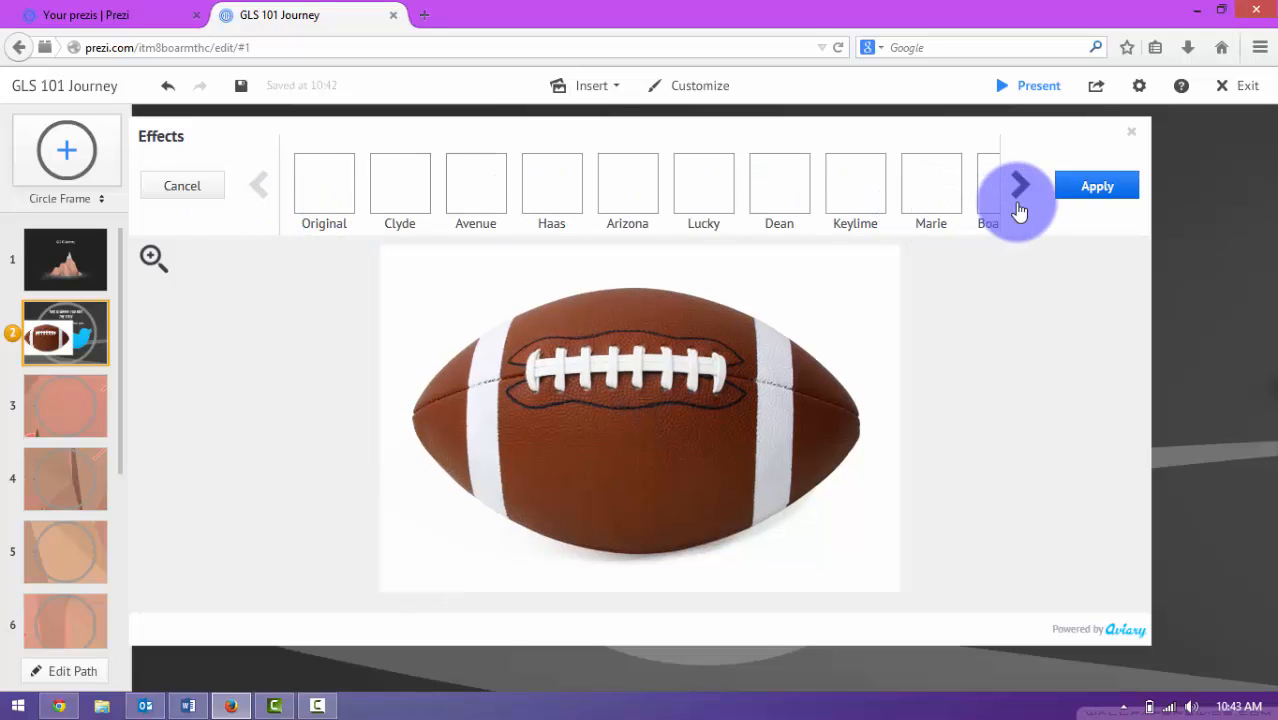
click(929, 183)
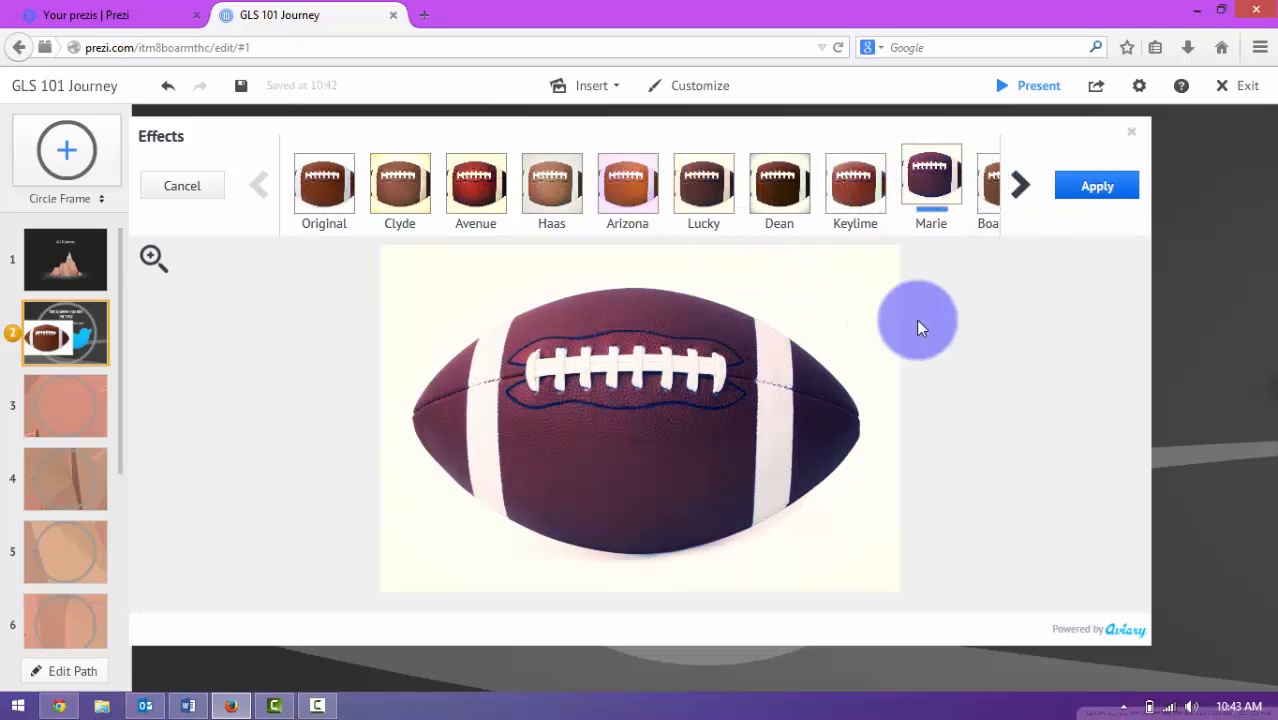
click(1019, 185)
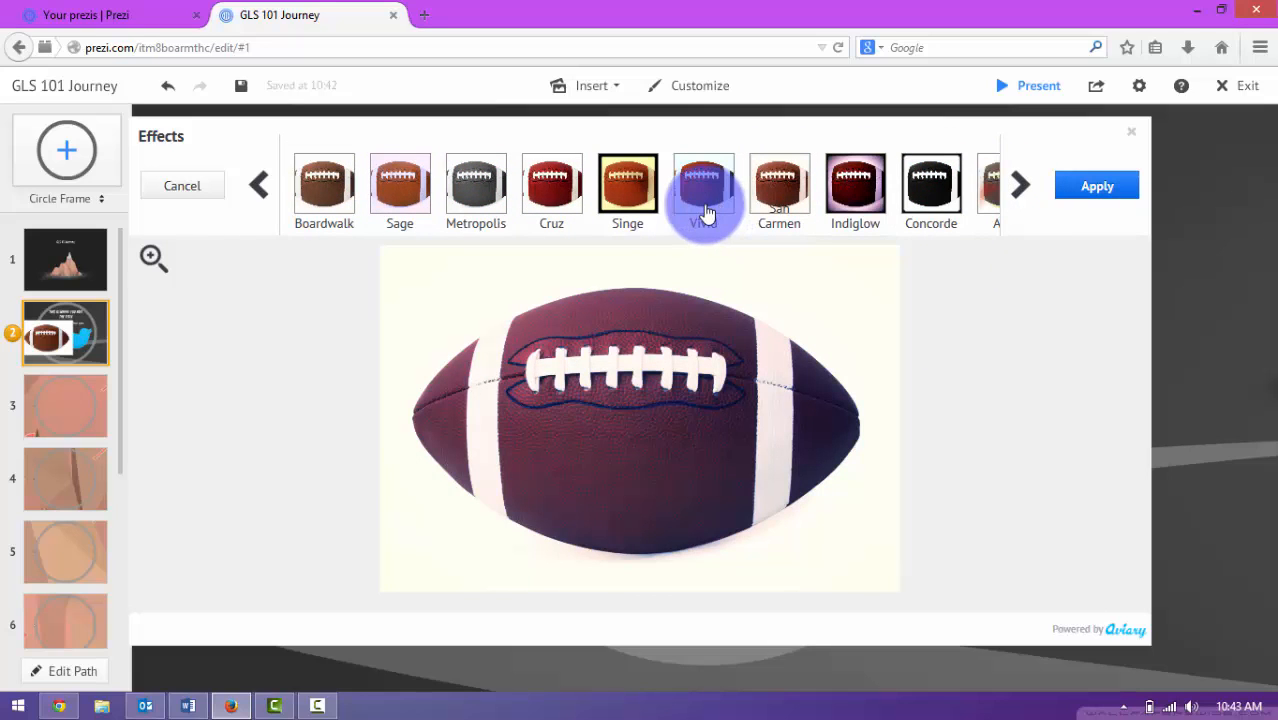
click(700, 188)
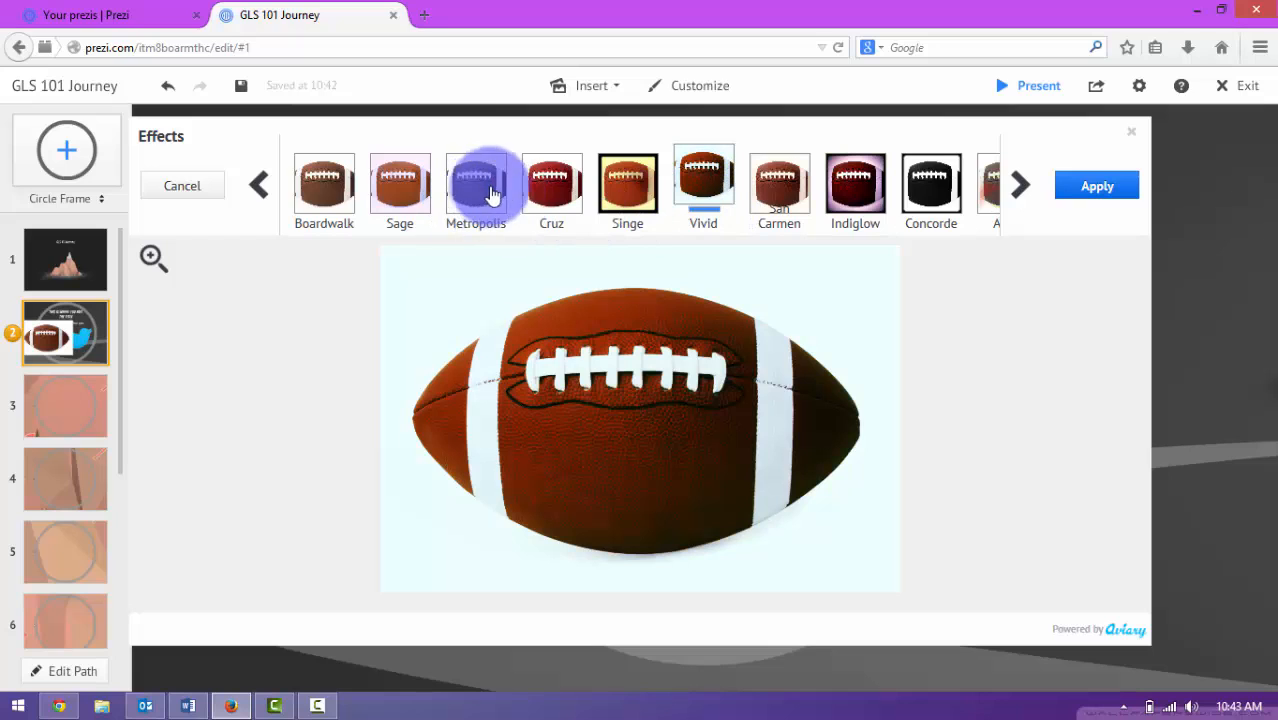
click(622, 190)
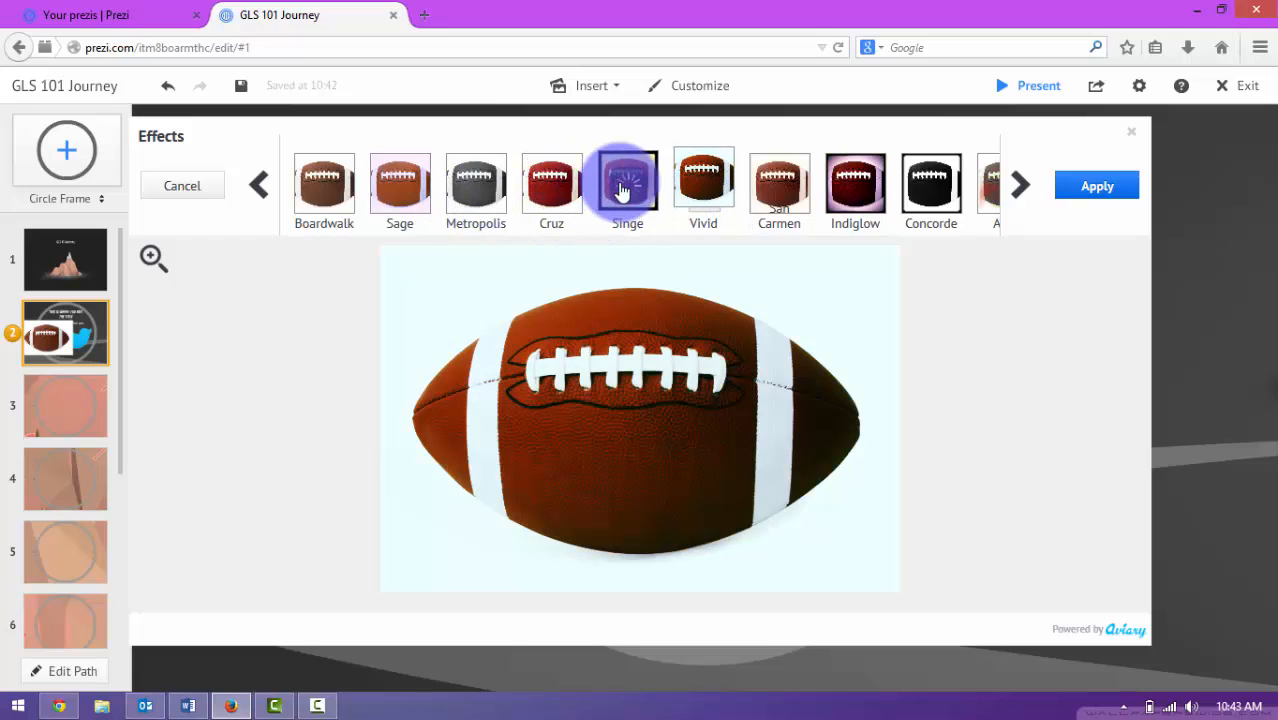
click(1072, 186)
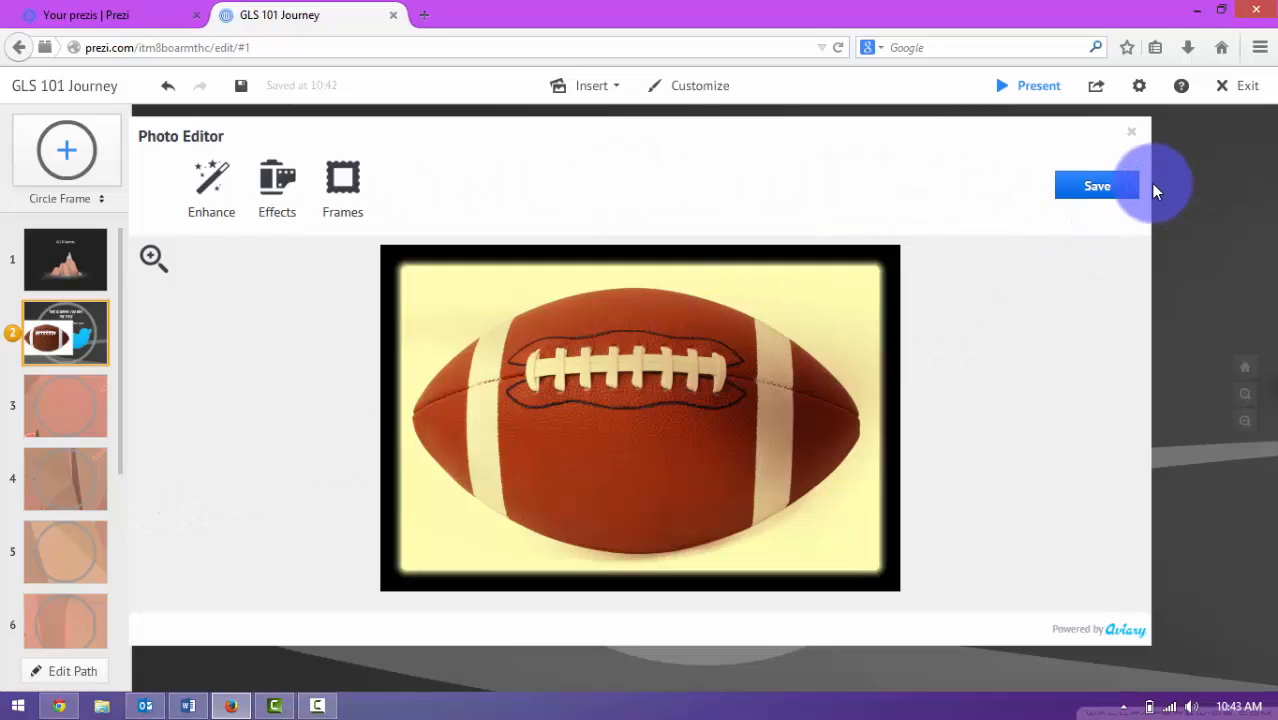
click(1110, 193)
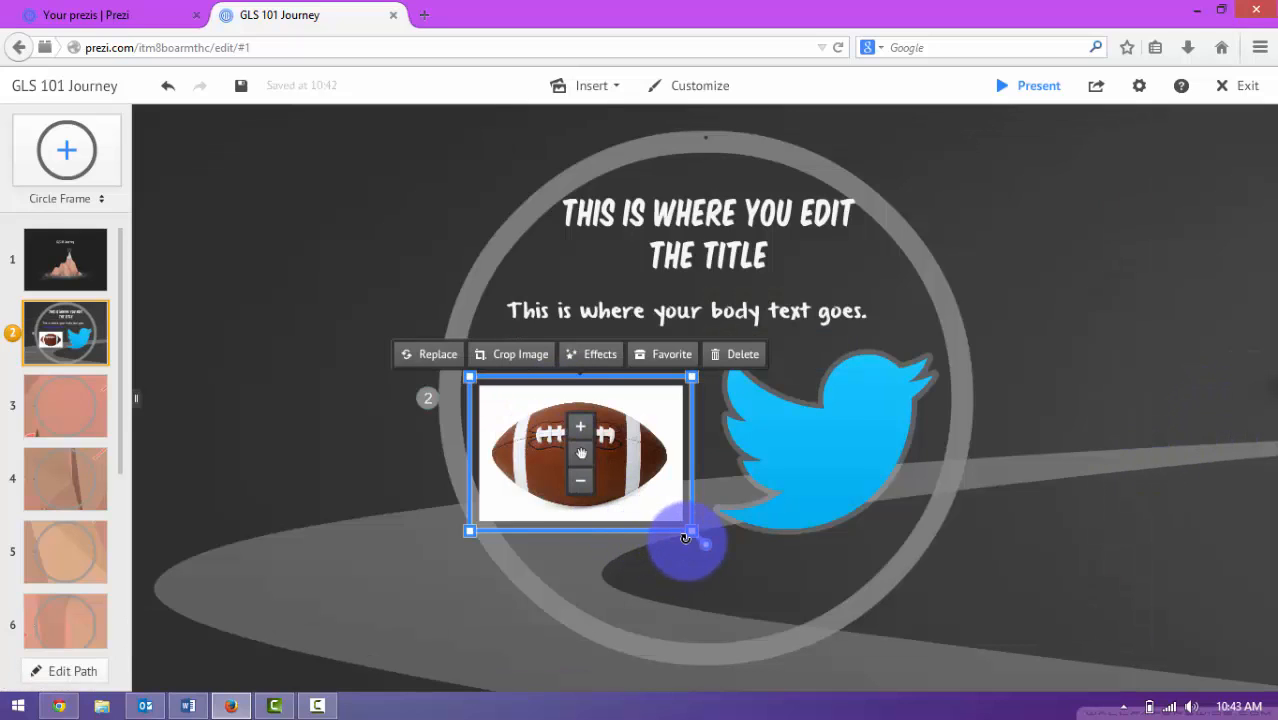
Shrink the football image slightly and reposition it below the purple text, beside the Twitter bird
drag(688, 534, 656, 508)
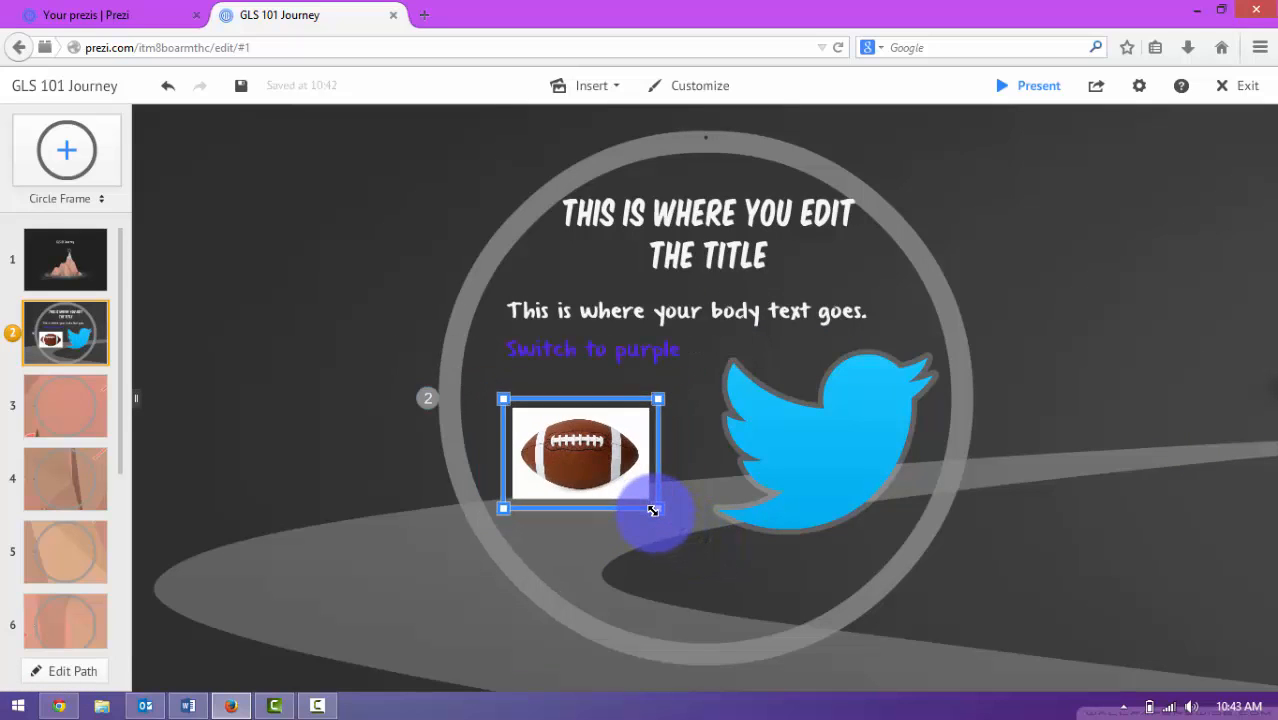
mouse_move(573, 456)
mouse_down()
mouse_move(557, 440)
mouse_move(591, 453)
mouse_up()
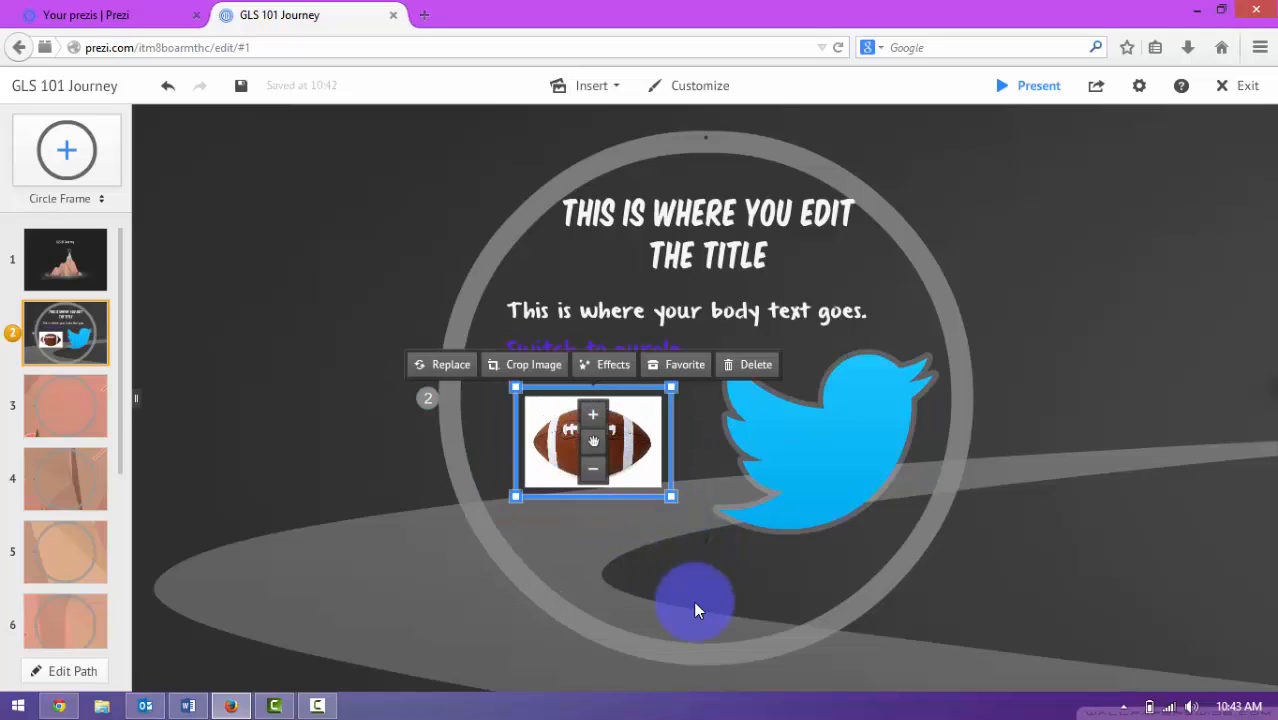
click(981, 577)
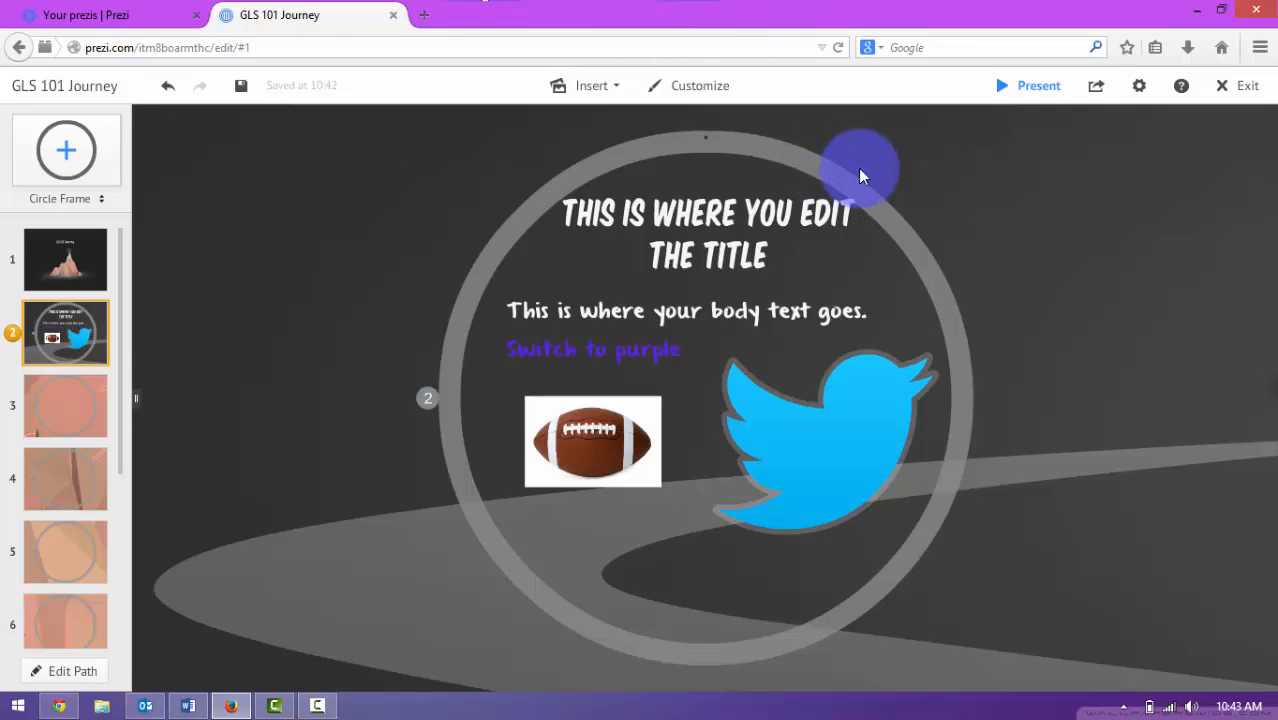
Preview the prezi in full screen up to the third frame, exit the presentation and return to the second frame for editing
click(1040, 95)
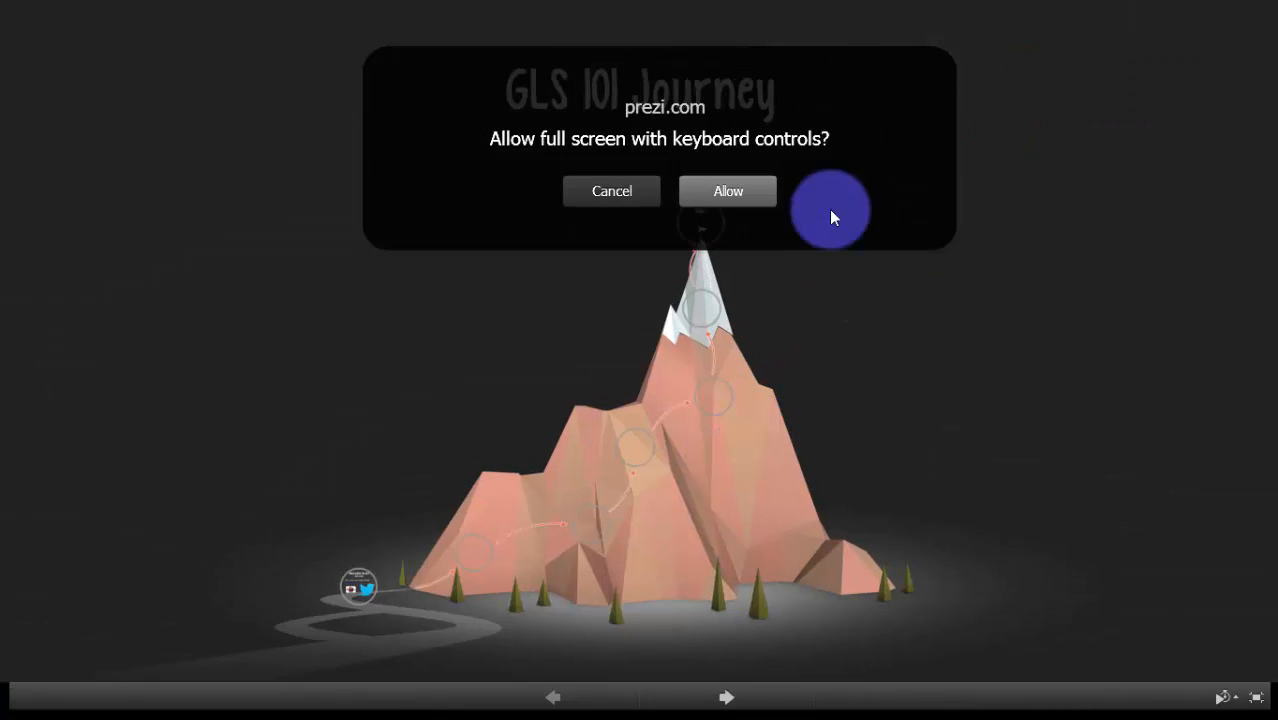
click(747, 196)
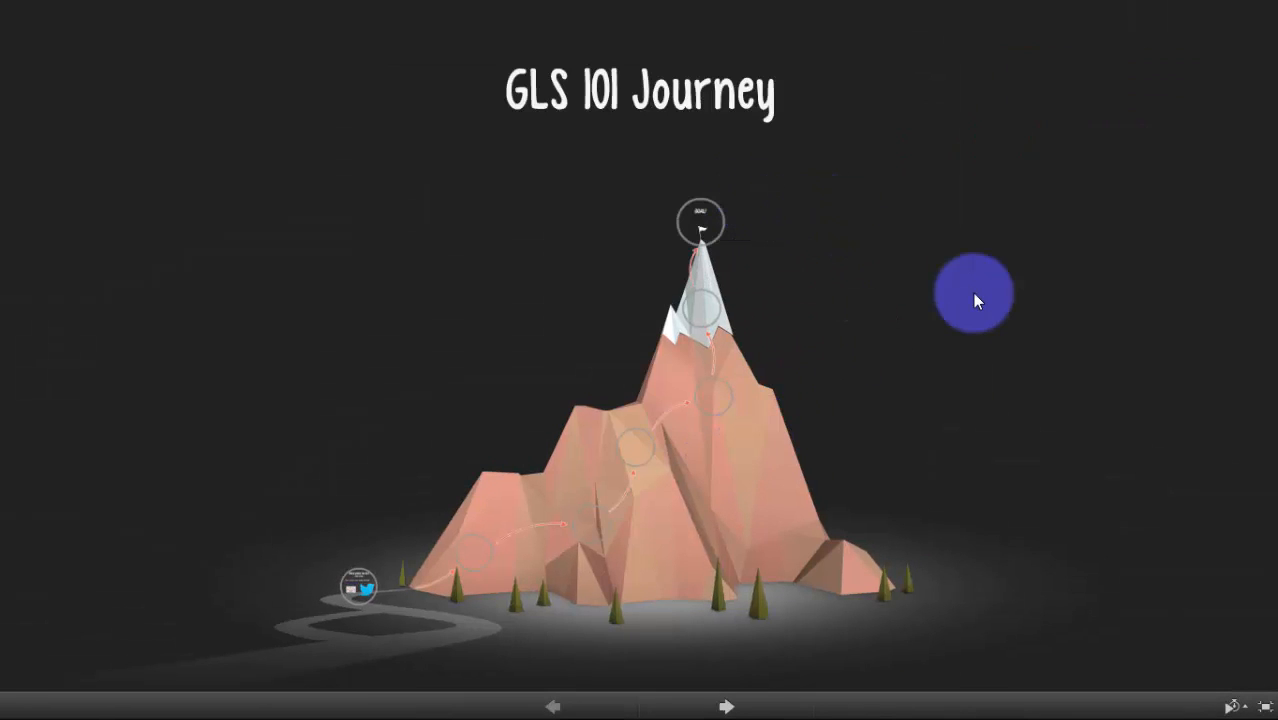
key(Escape)
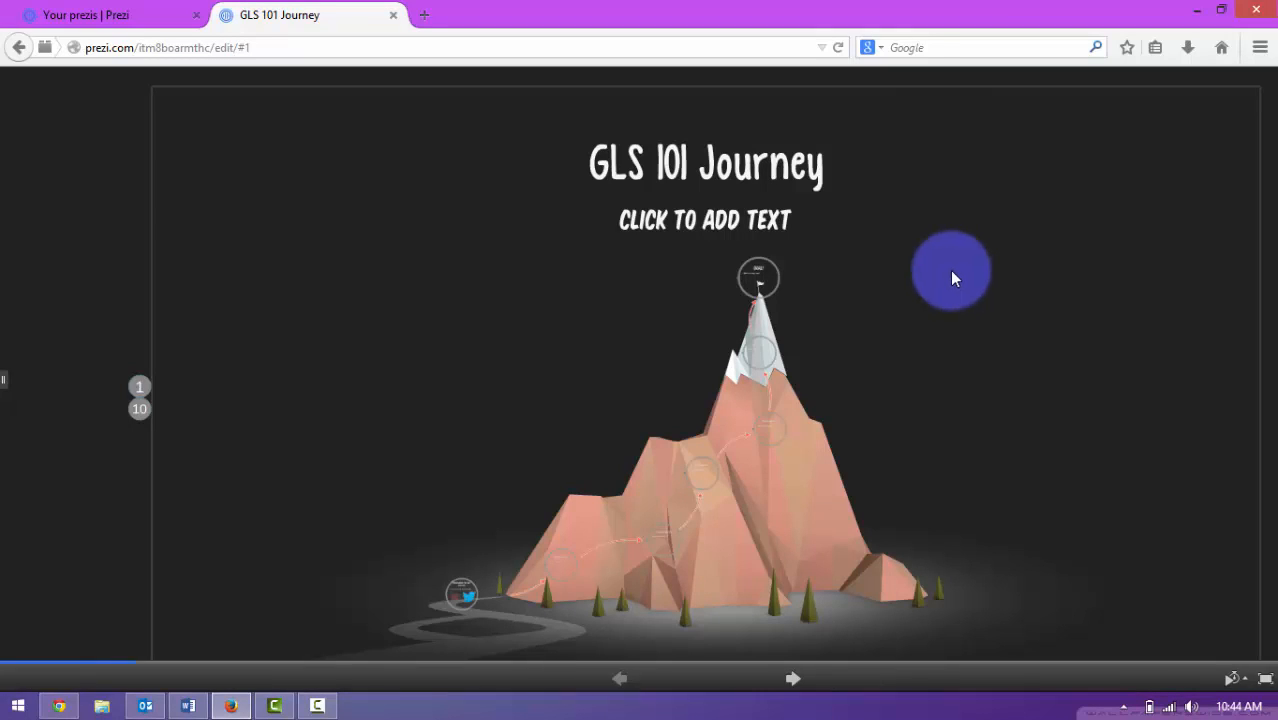
click(1030, 87)
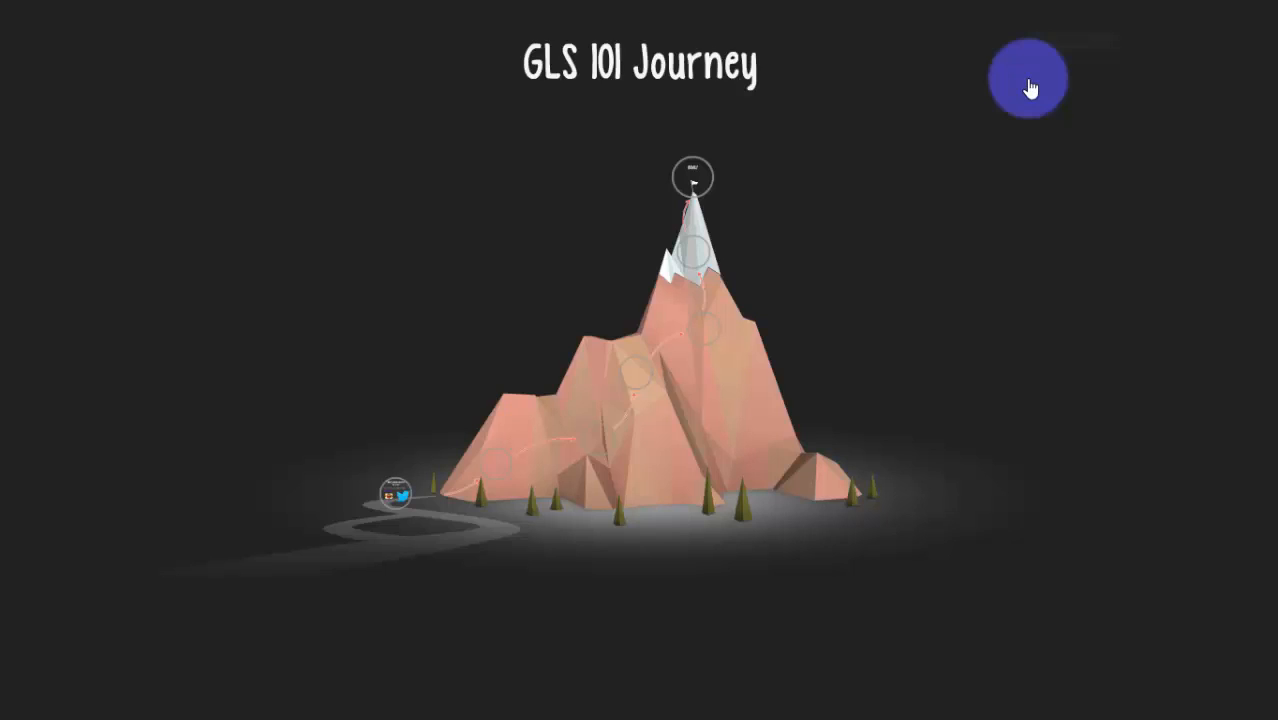
click(708, 195)
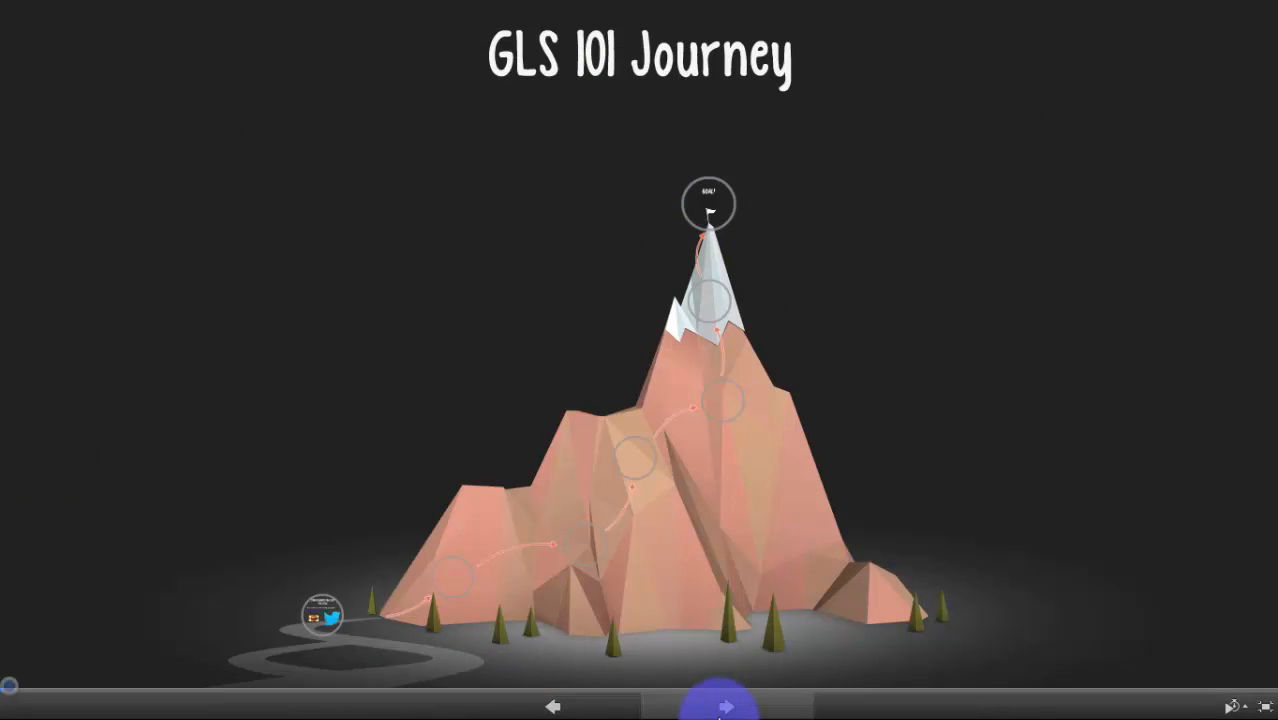
click(722, 708)
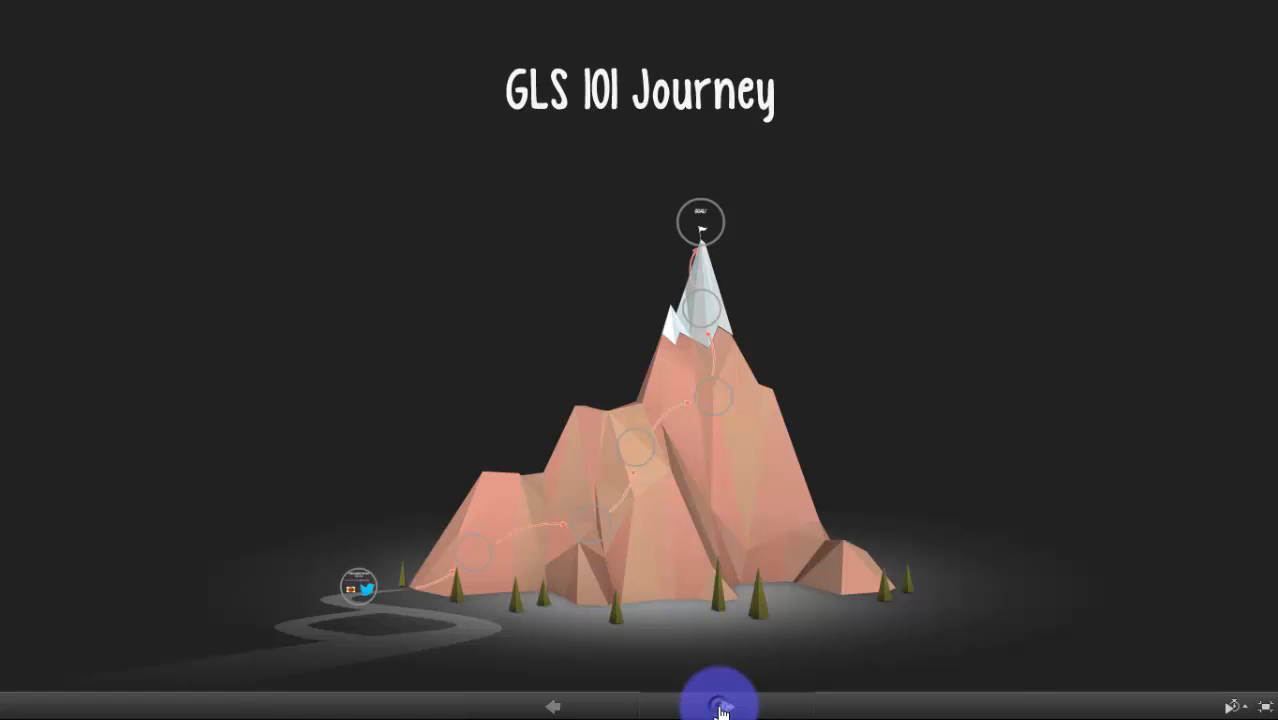
click(720, 707)
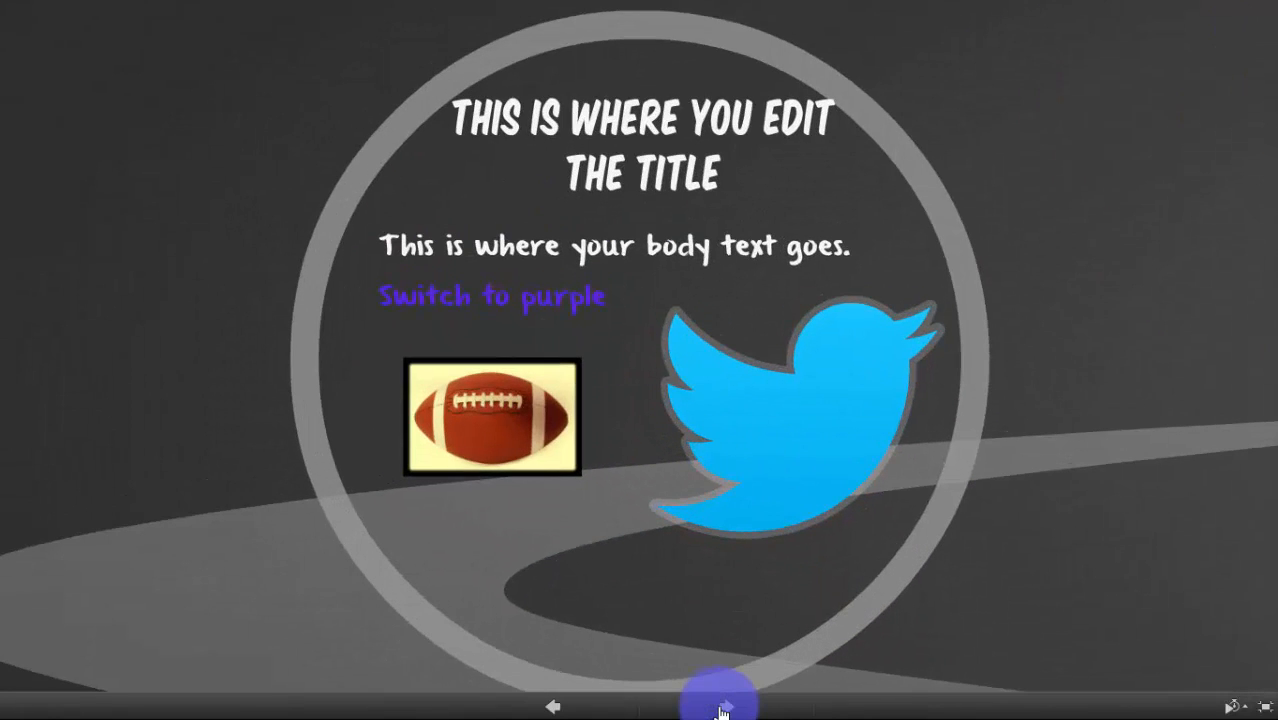
click(722, 708)
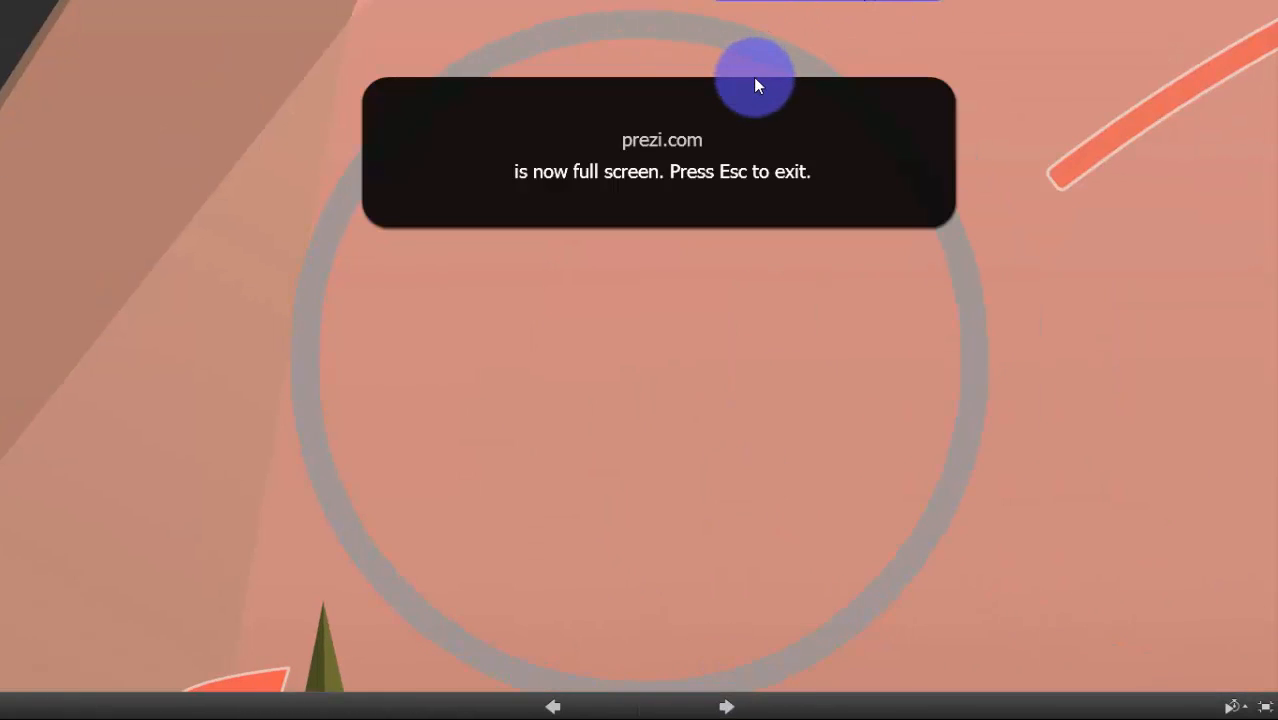
key(Escape)
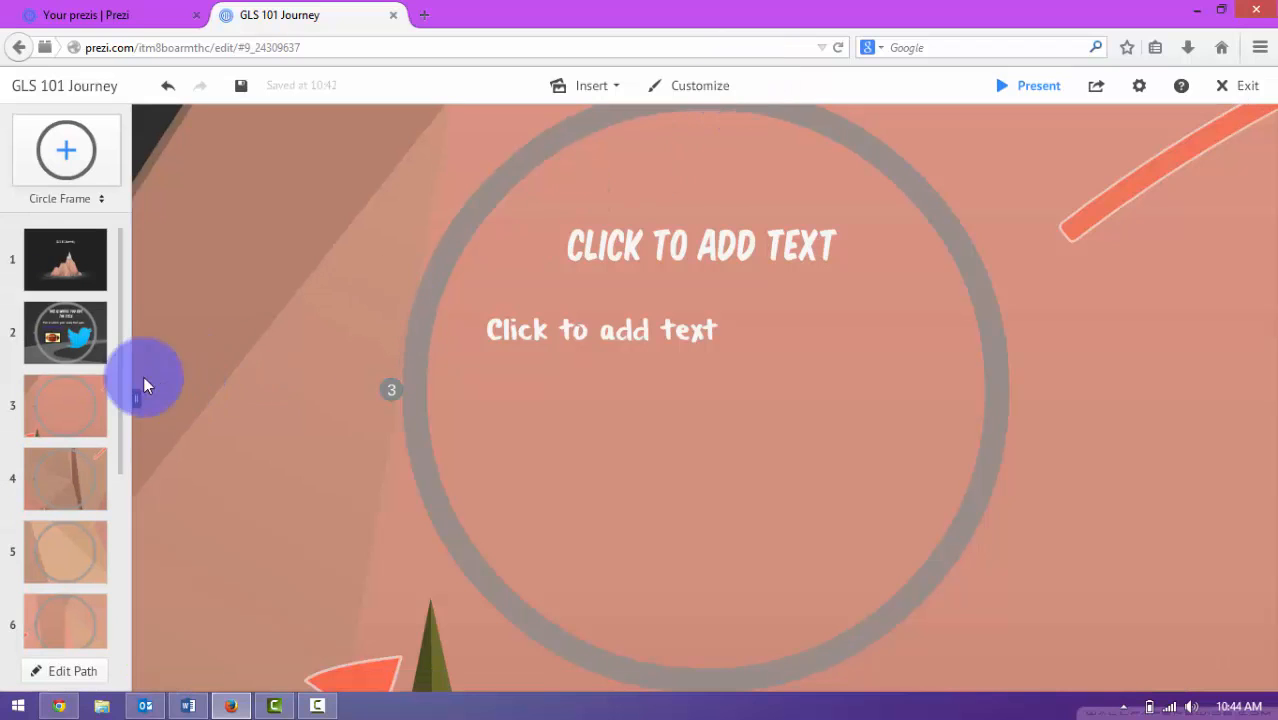
click(68, 323)
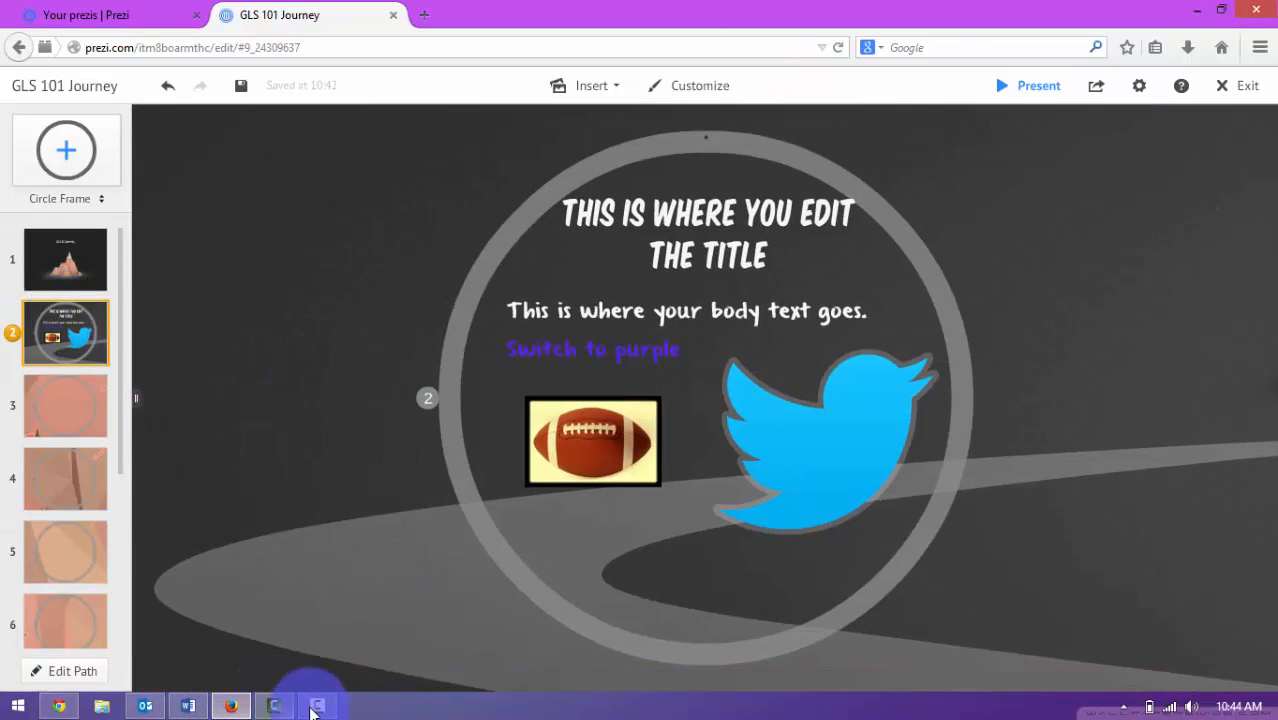
click(316, 706)
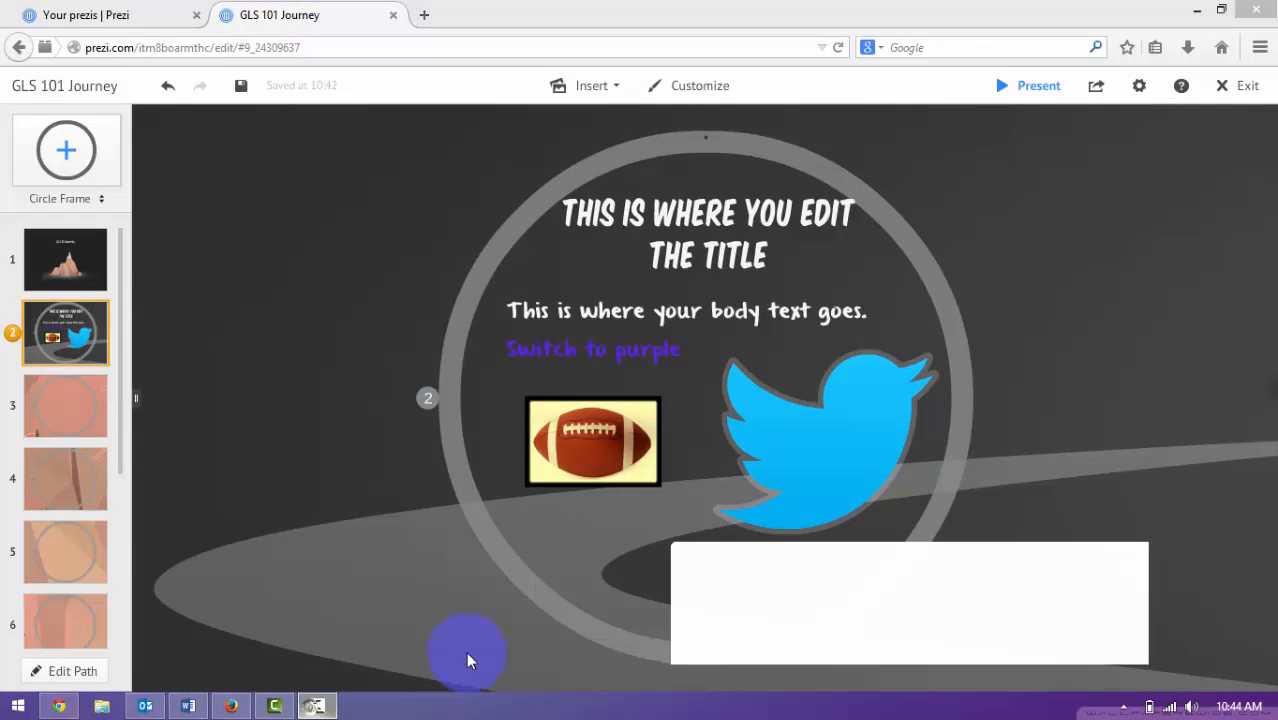
click(1187, 625)
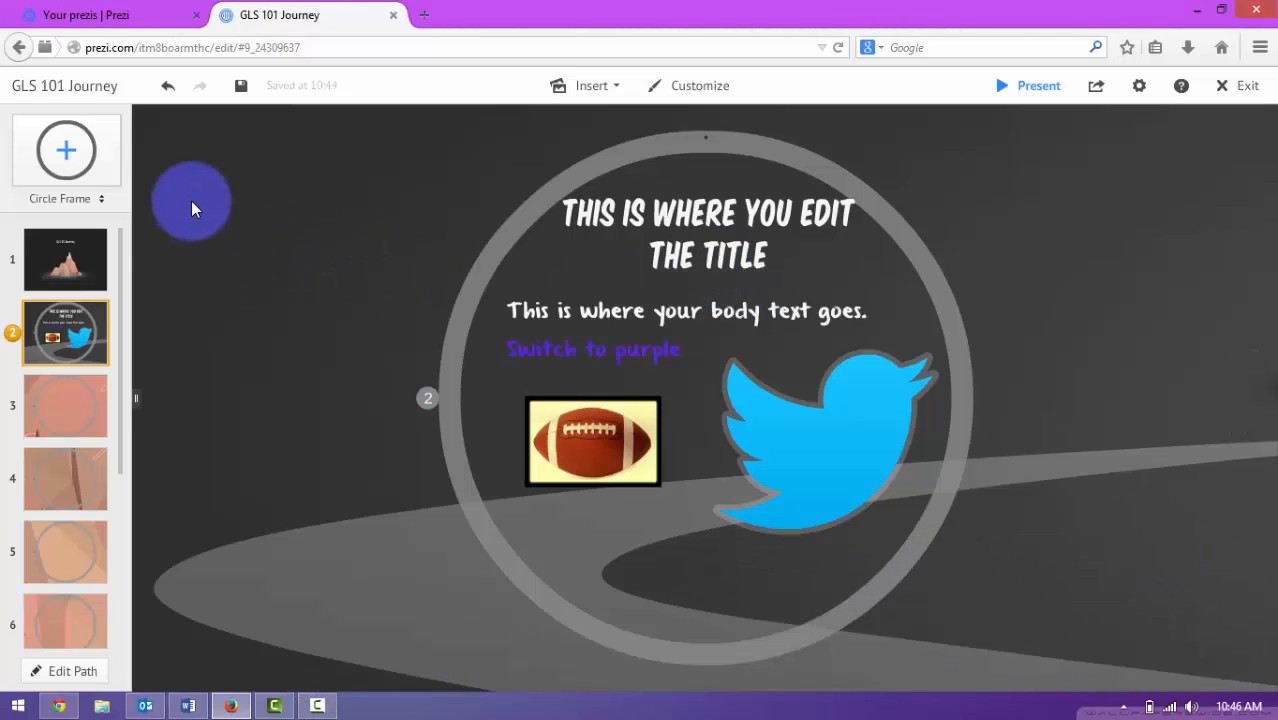
click(66, 392)
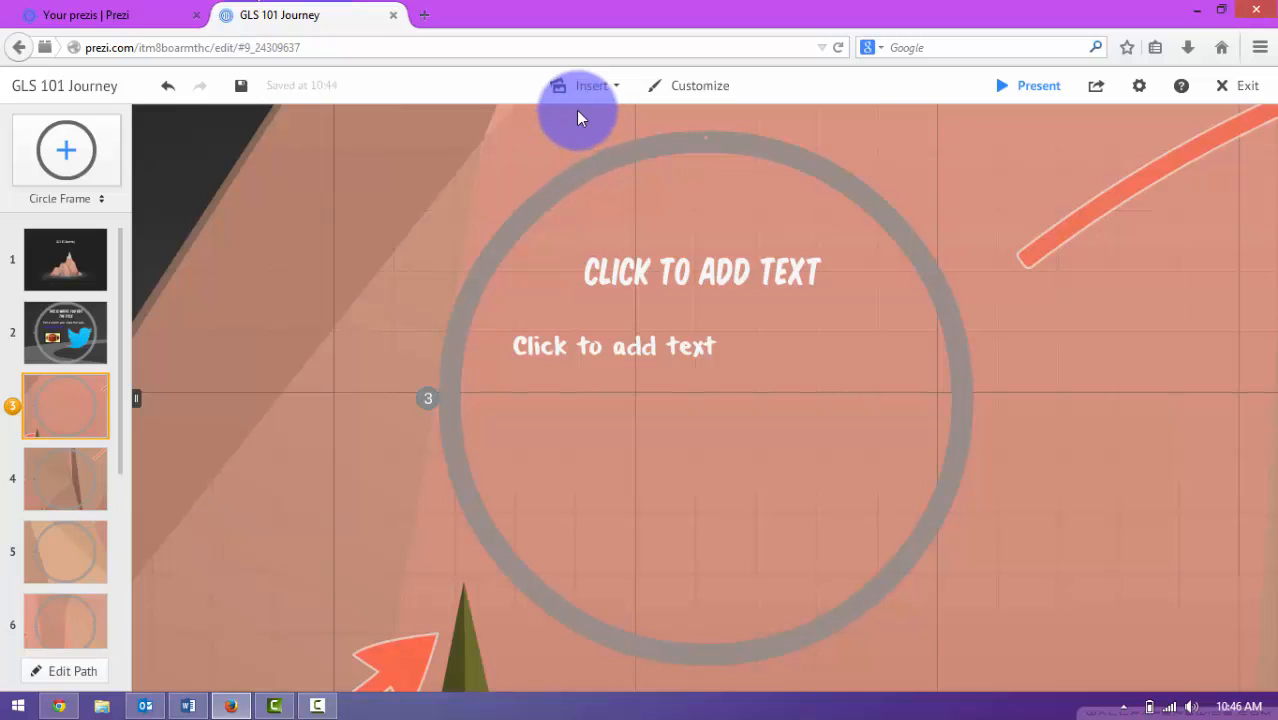
click(611, 90)
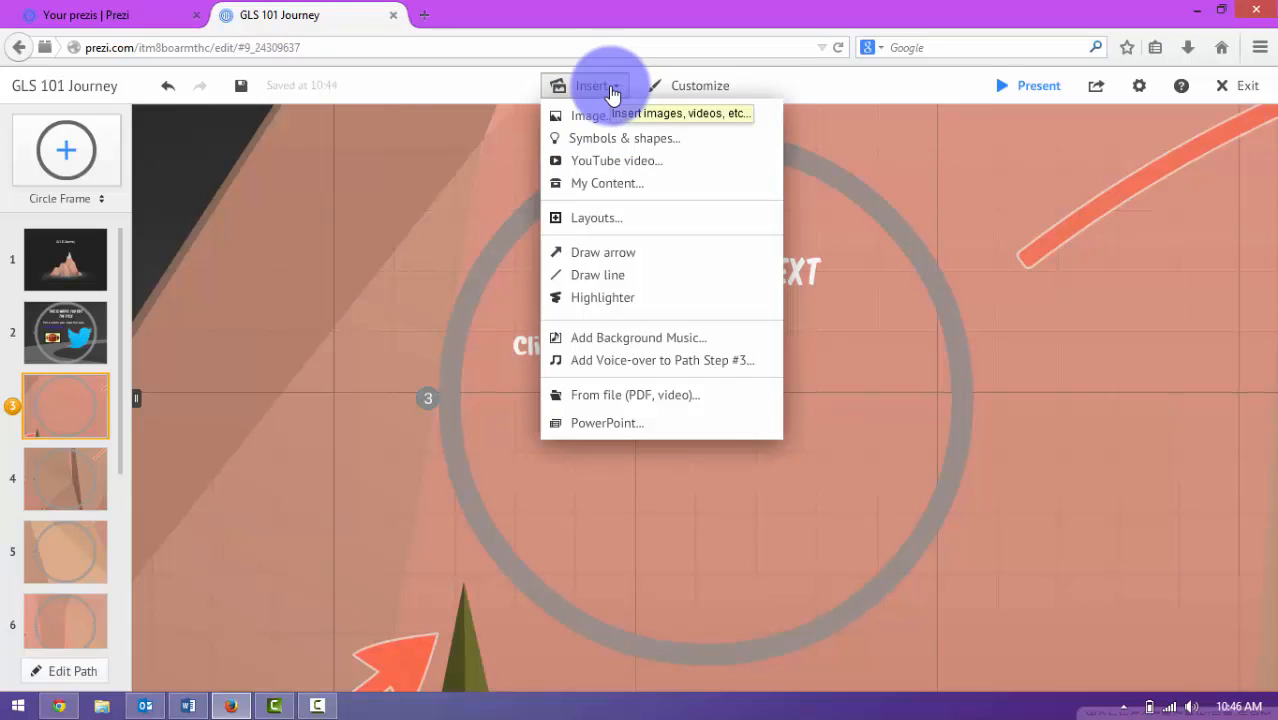
click(630, 161)
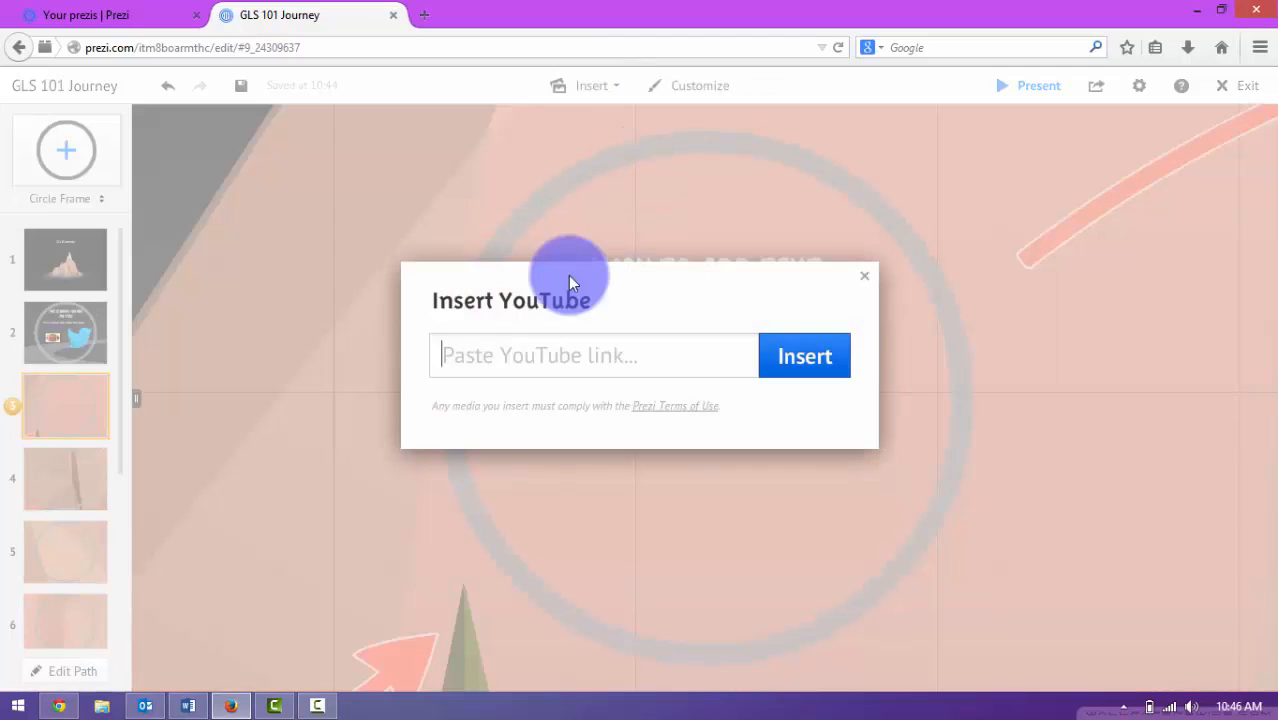
right_click(543, 364)
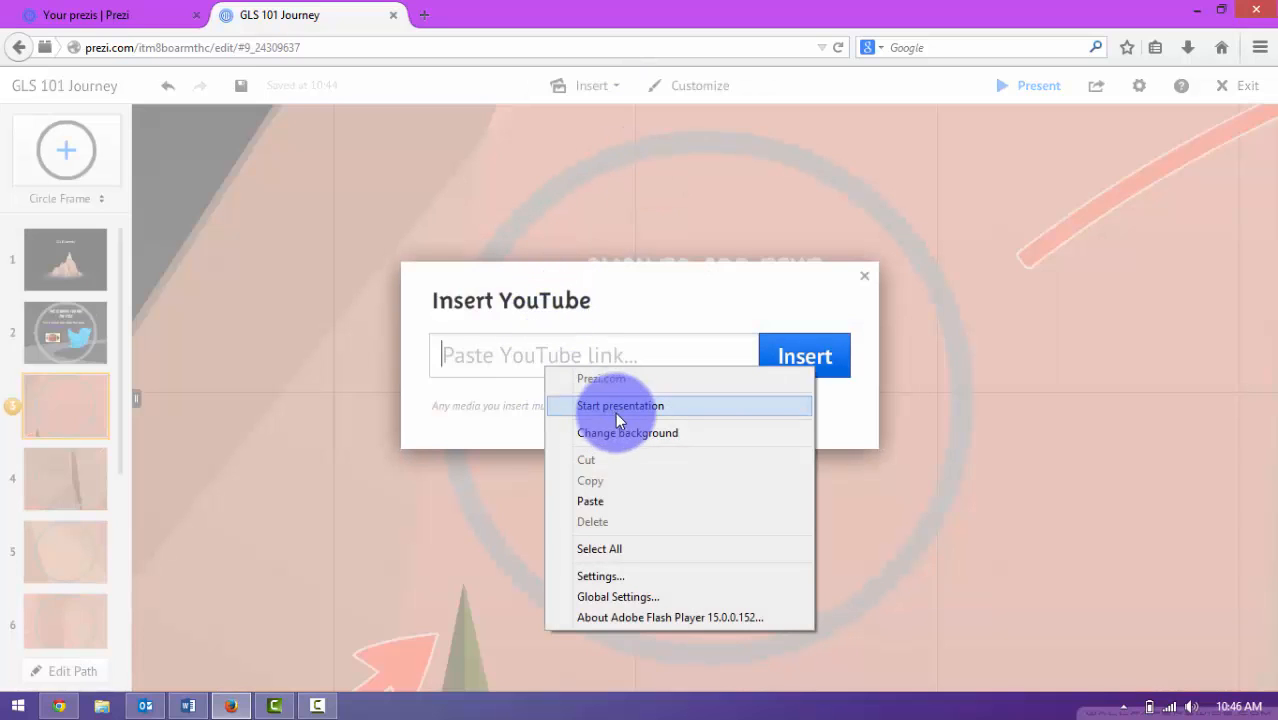
click(646, 497)
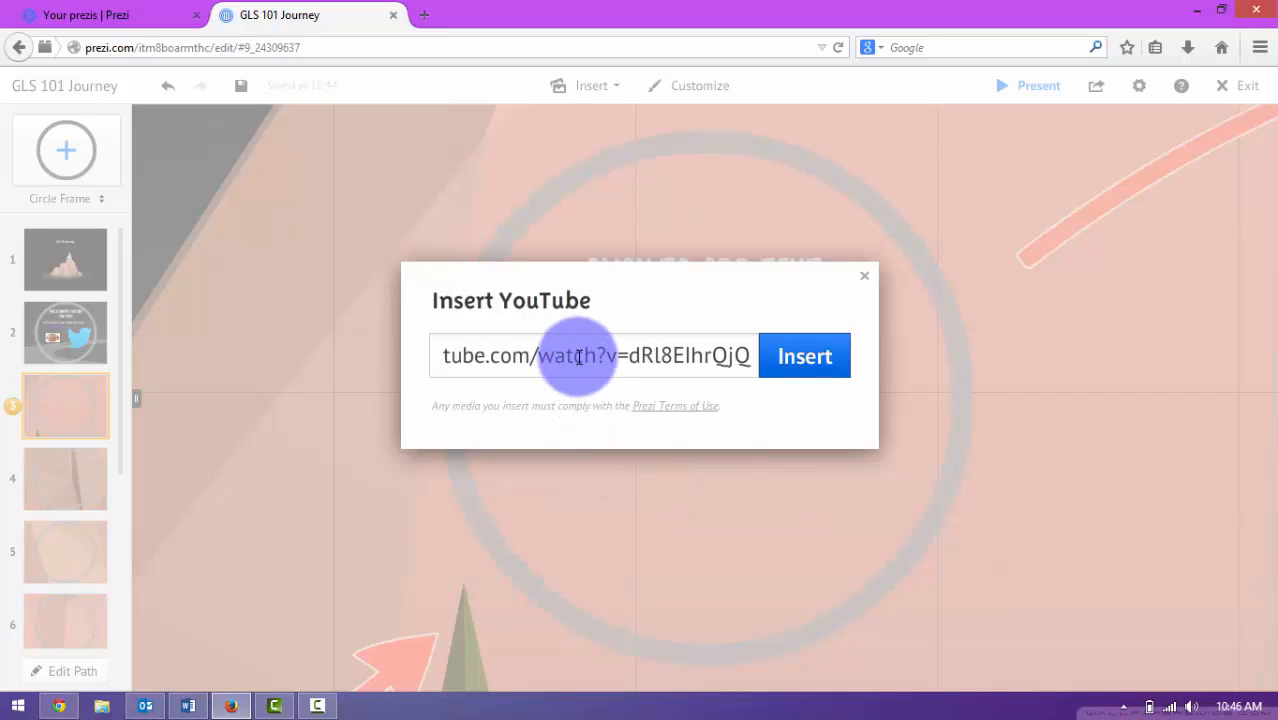
drag(578, 357, 385, 354)
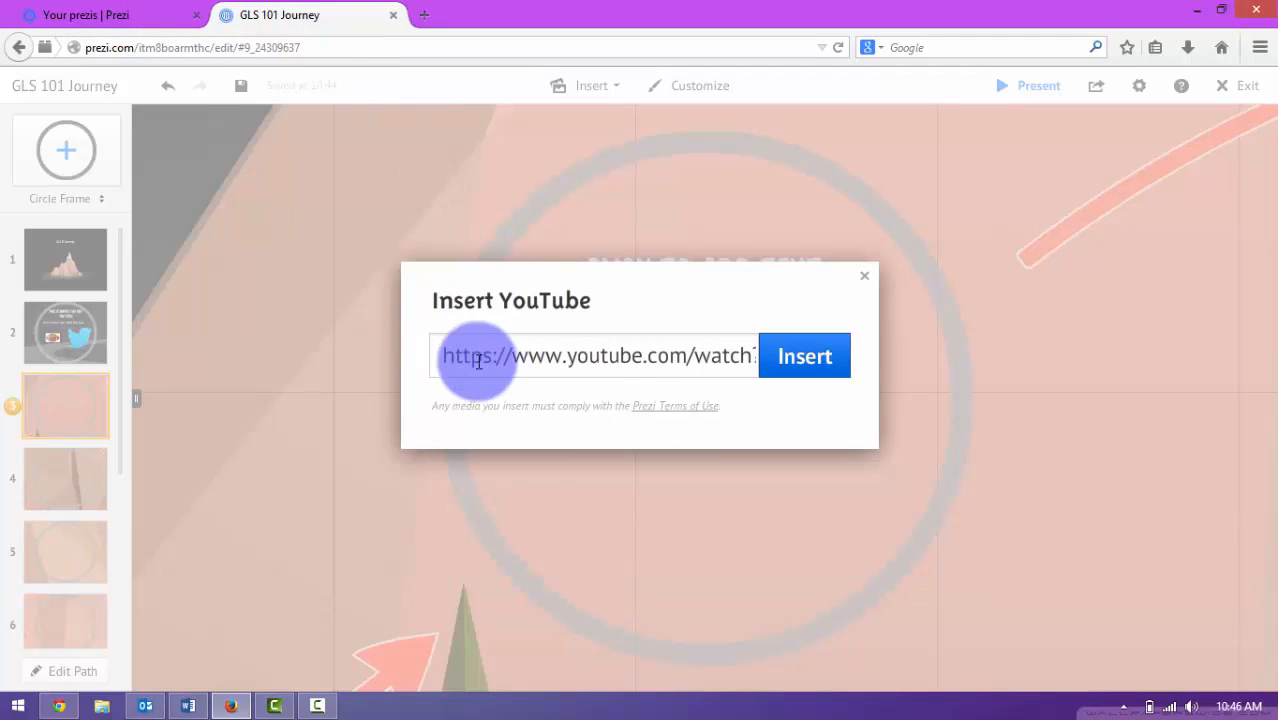
click(802, 362)
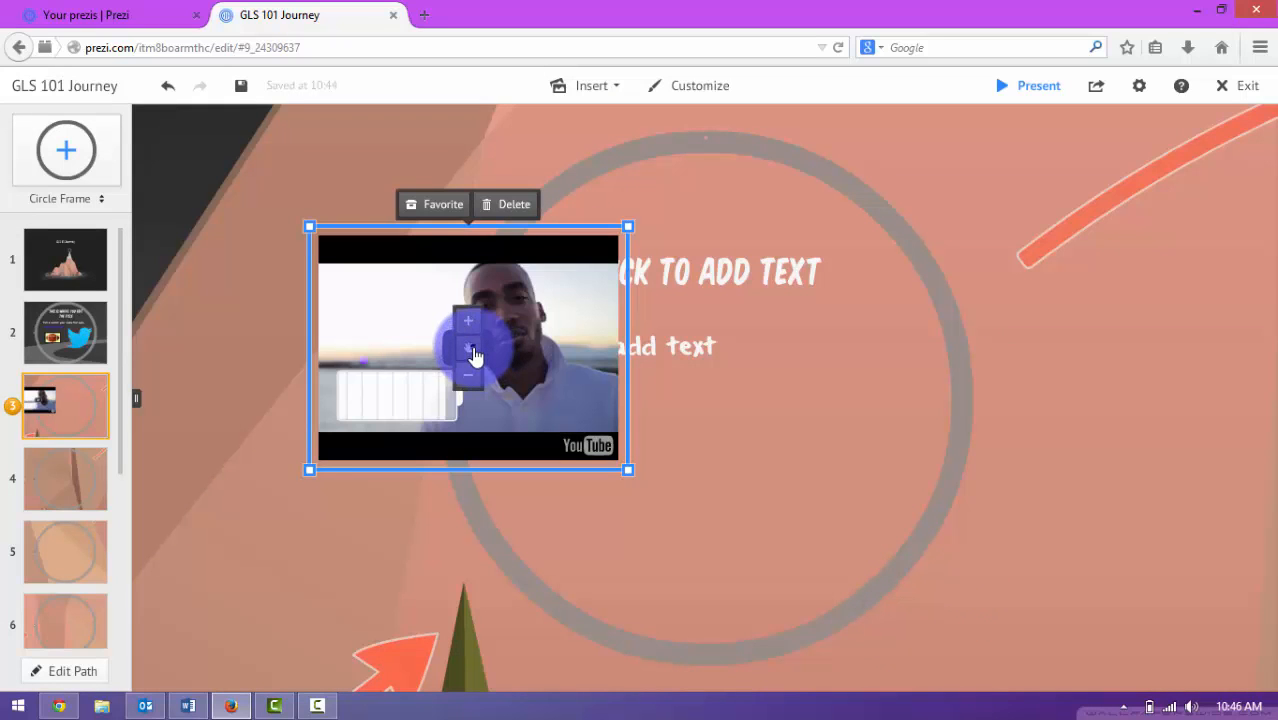
Move the YouTube video into the middle of the third circle frame below the title placeholder and shrink it slightly
drag(483, 360, 712, 446)
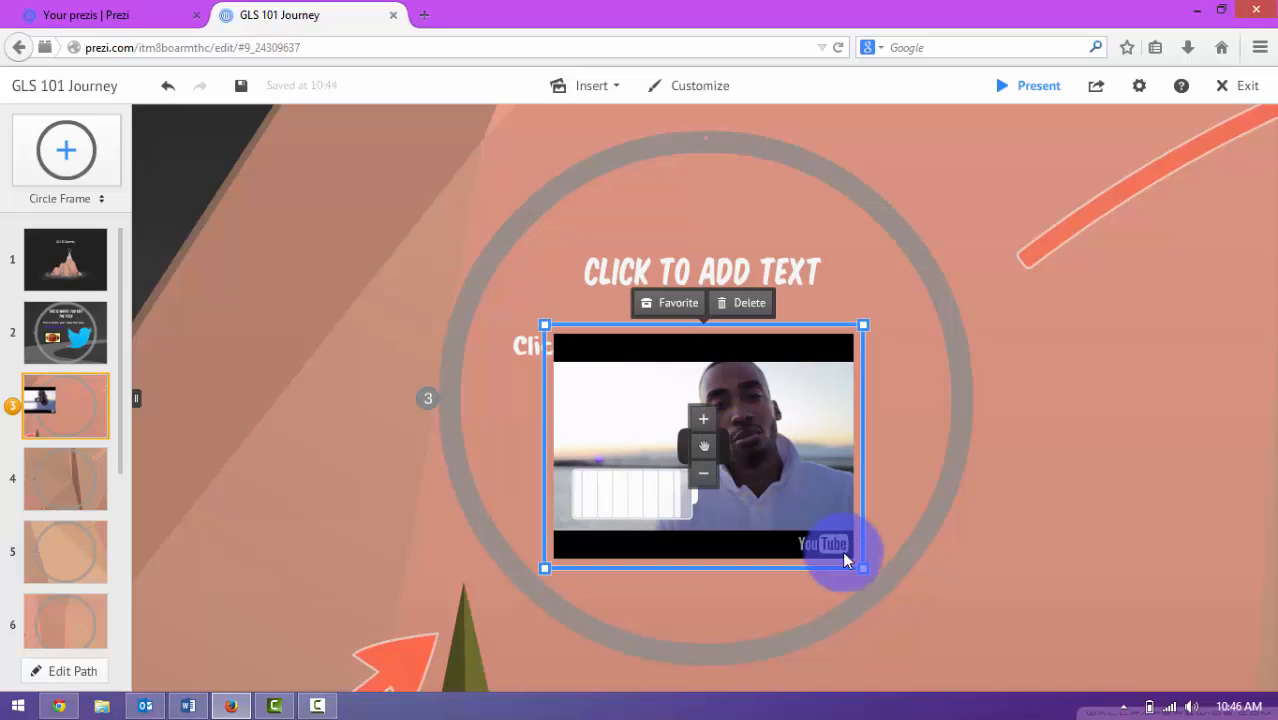
mouse_move(869, 580)
mouse_down()
mouse_move(1056, 699)
mouse_move(479, 280)
mouse_move(859, 580)
mouse_move(846, 571)
mouse_up()
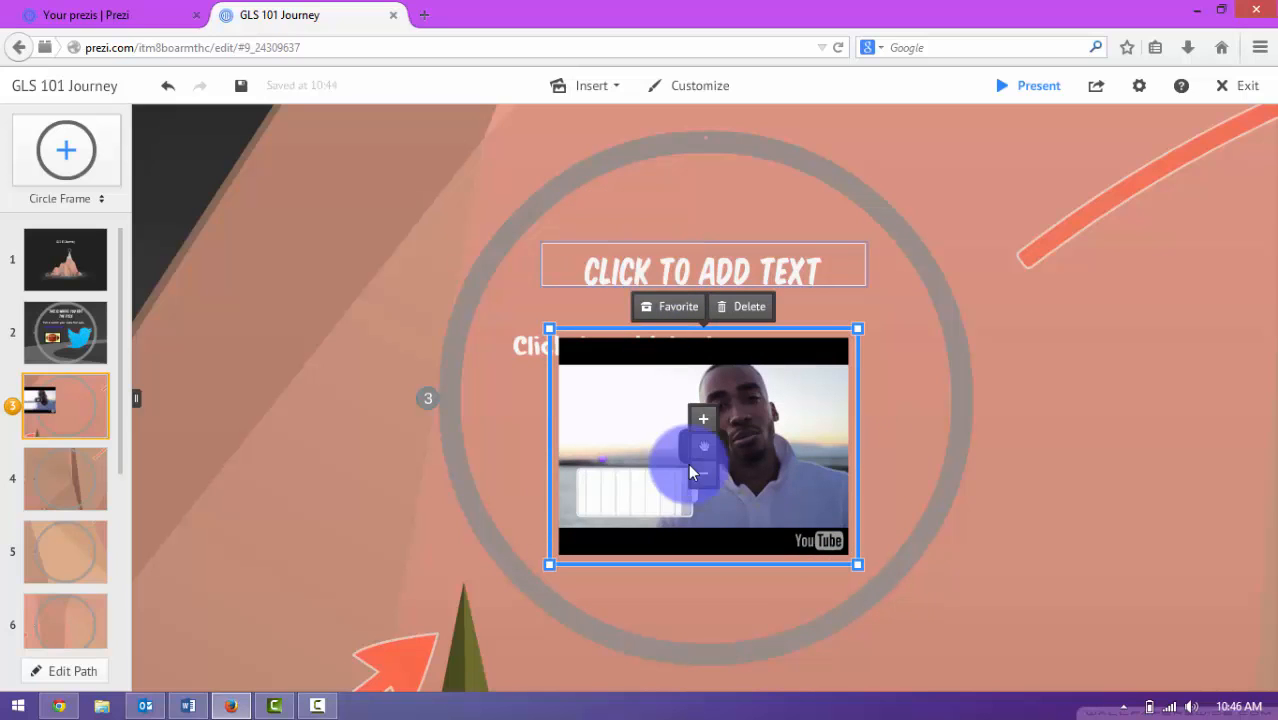
mouse_move(705, 459)
mouse_down()
mouse_move(724, 479)
mouse_move(709, 479)
mouse_move(720, 457)
mouse_up()
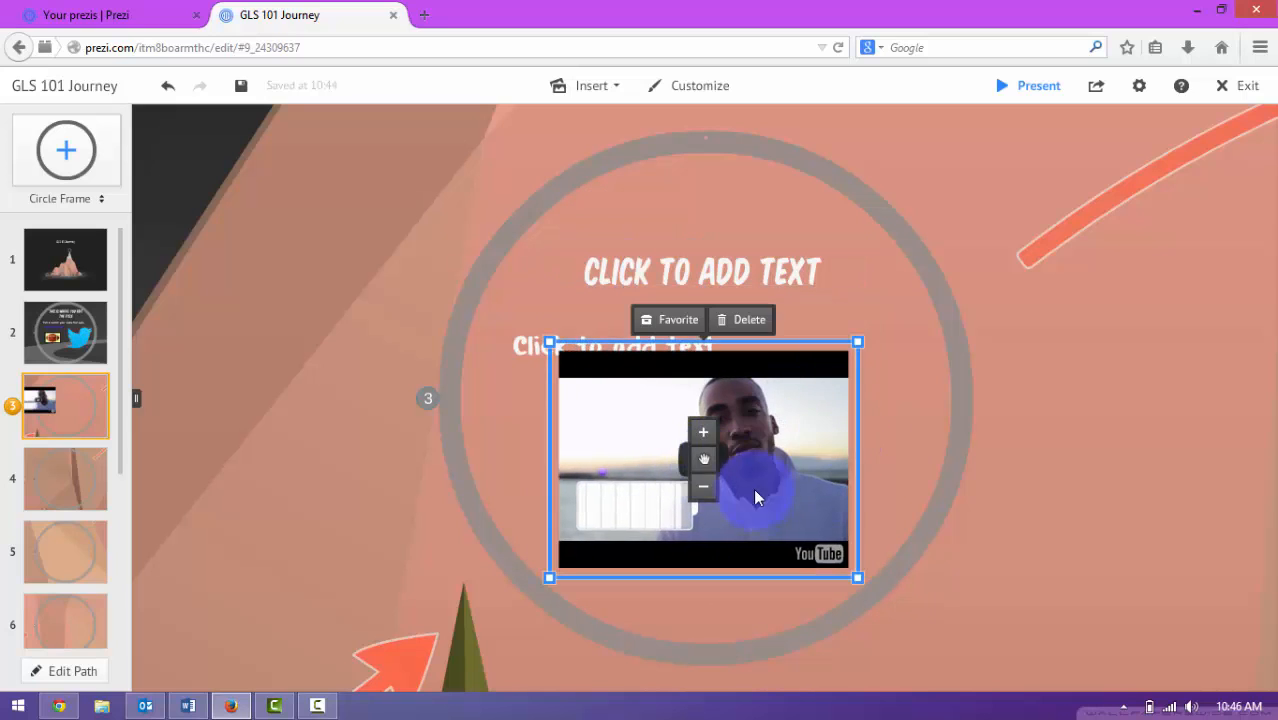
click(739, 470)
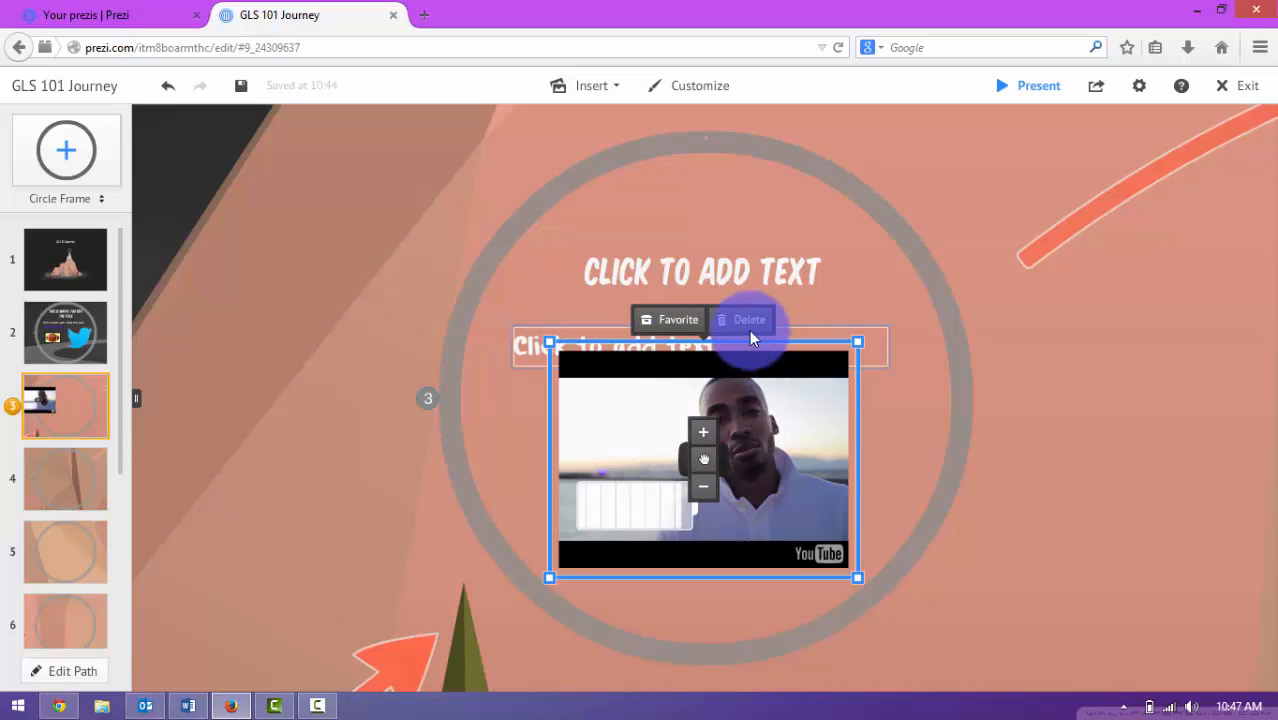
Revisit the second and overview frames, then reload the Your prezis page and locate GLS 101 Journey in the list
click(75, 345)
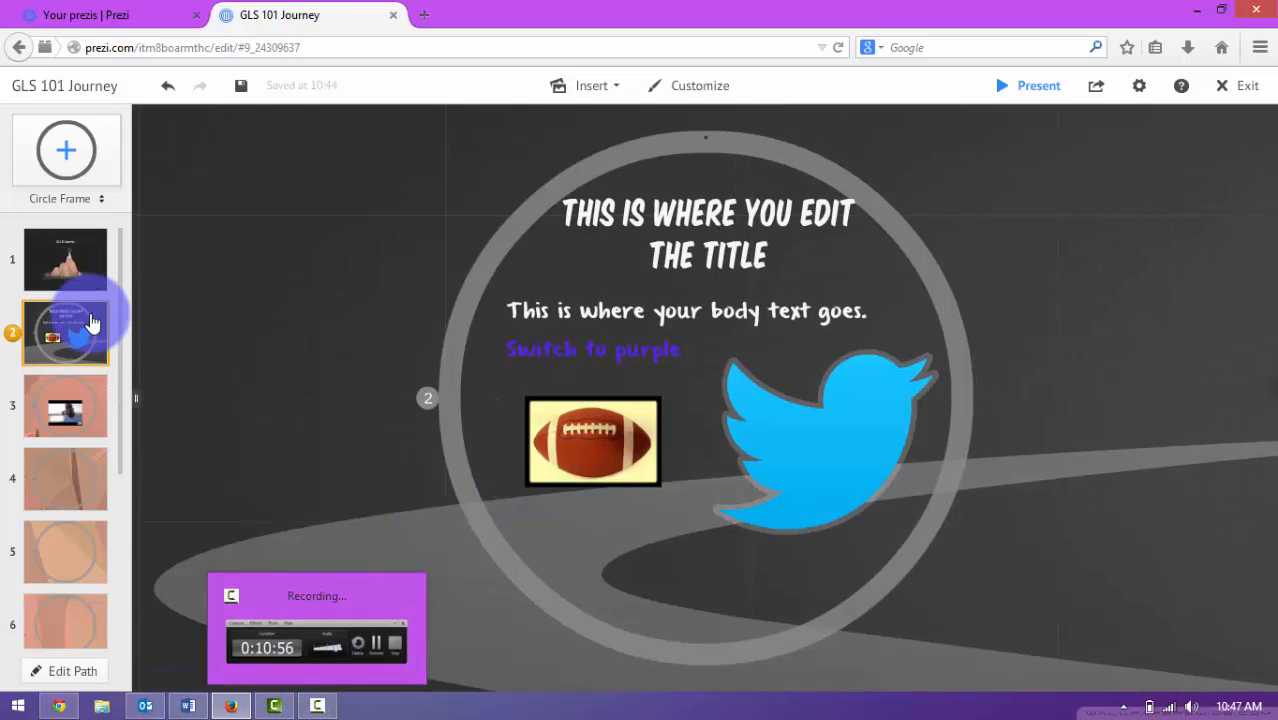
click(40, 258)
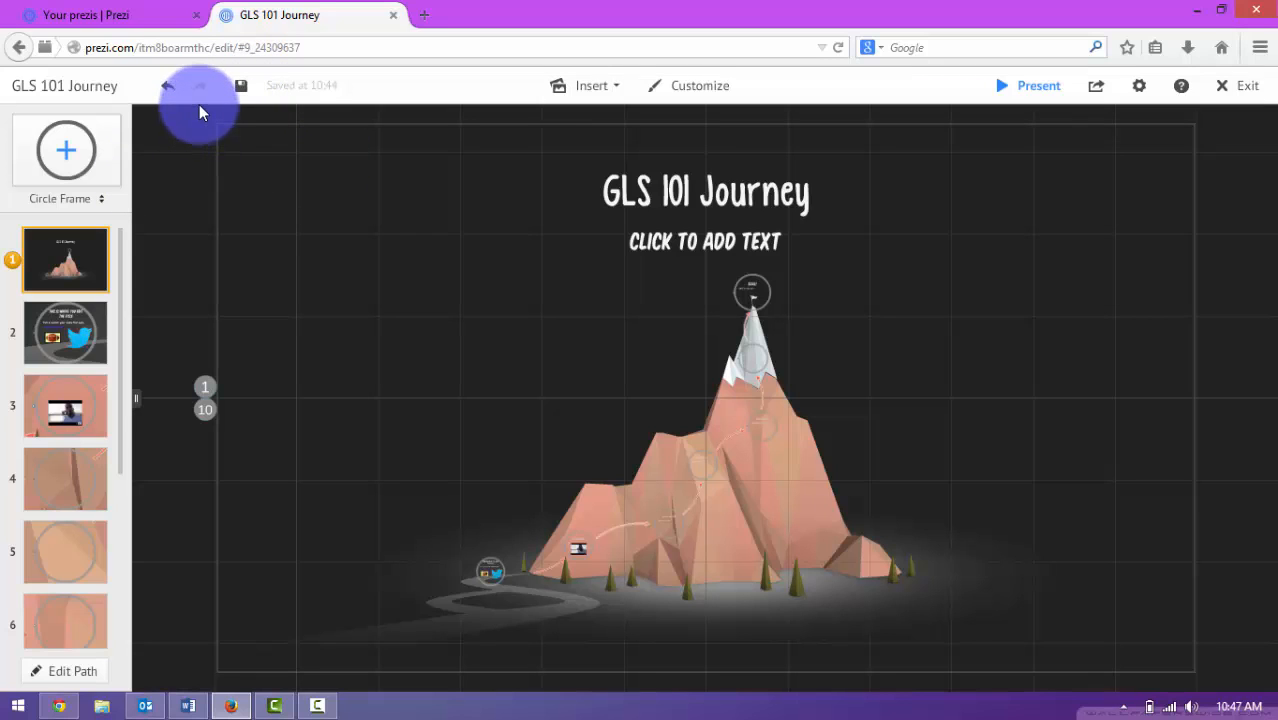
click(95, 15)
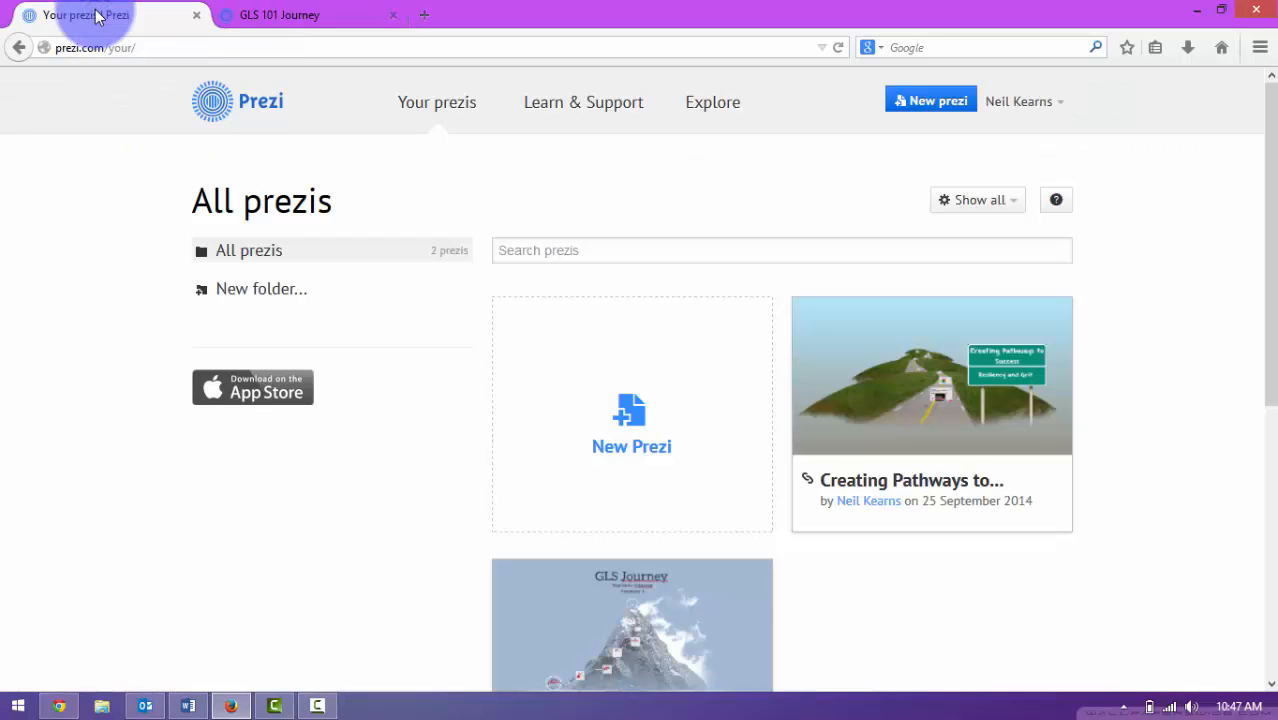
scroll(485, 414, down, 1)
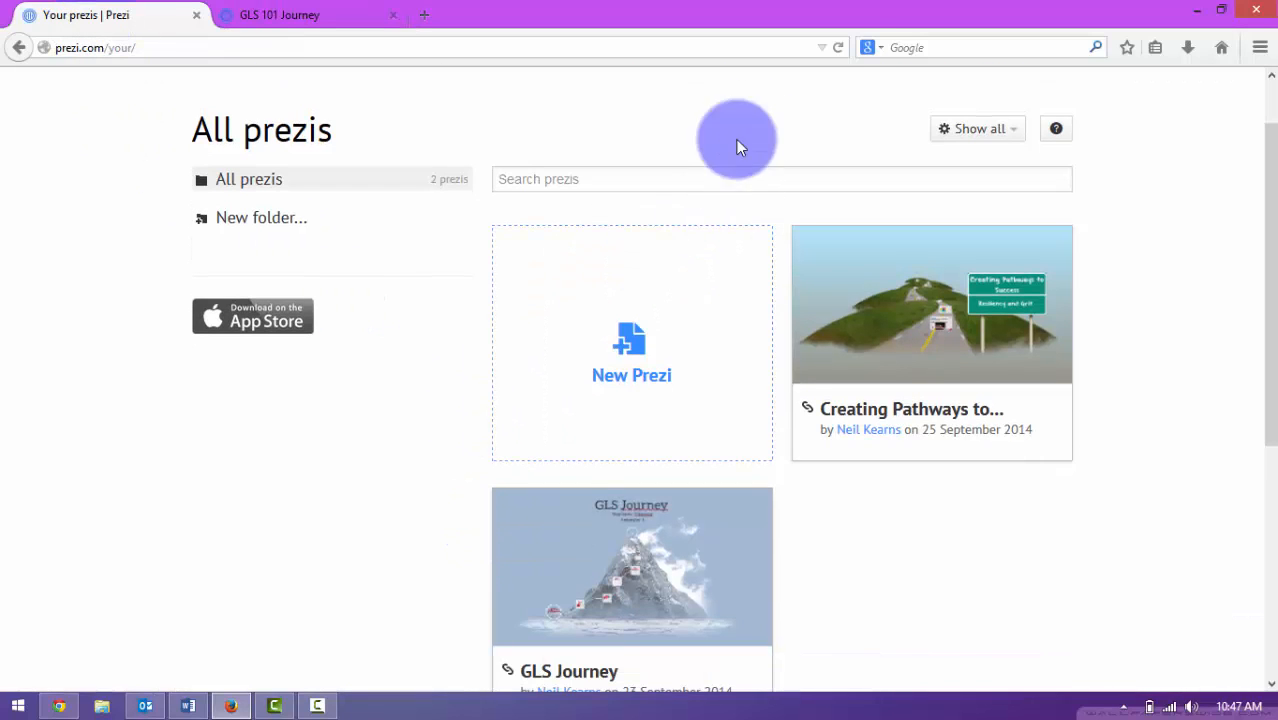
click(841, 46)
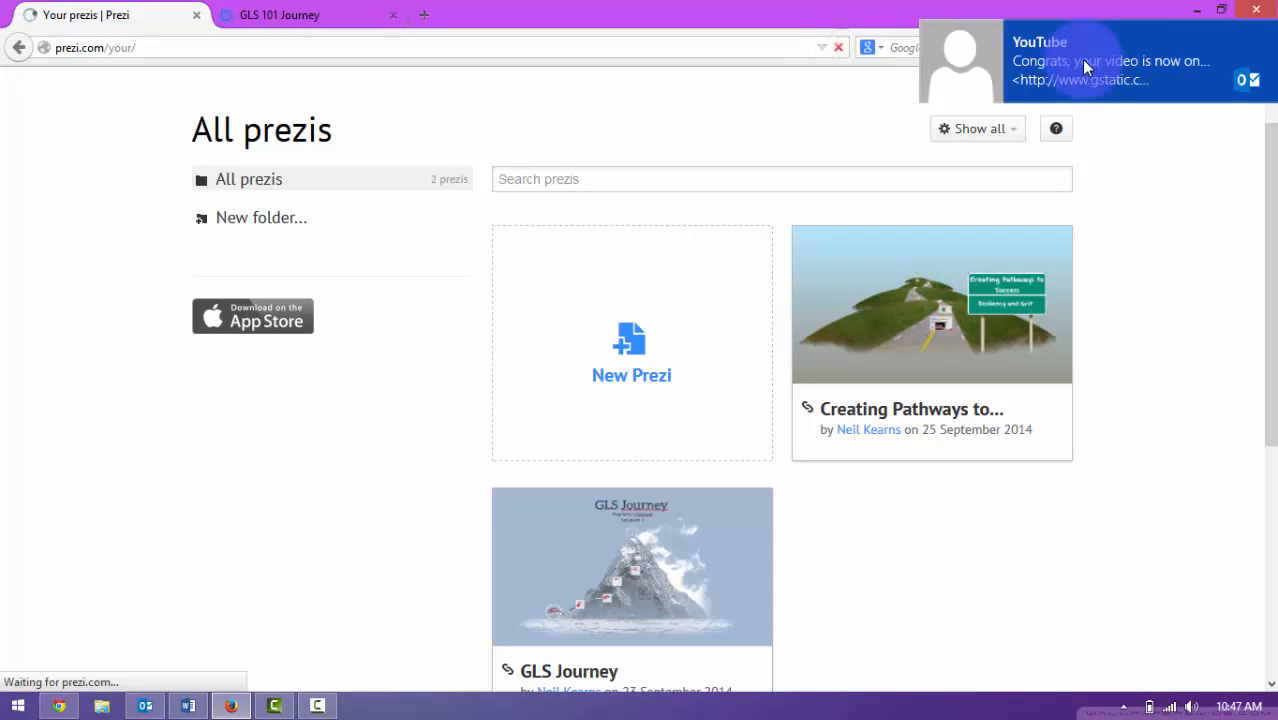
click(1261, 37)
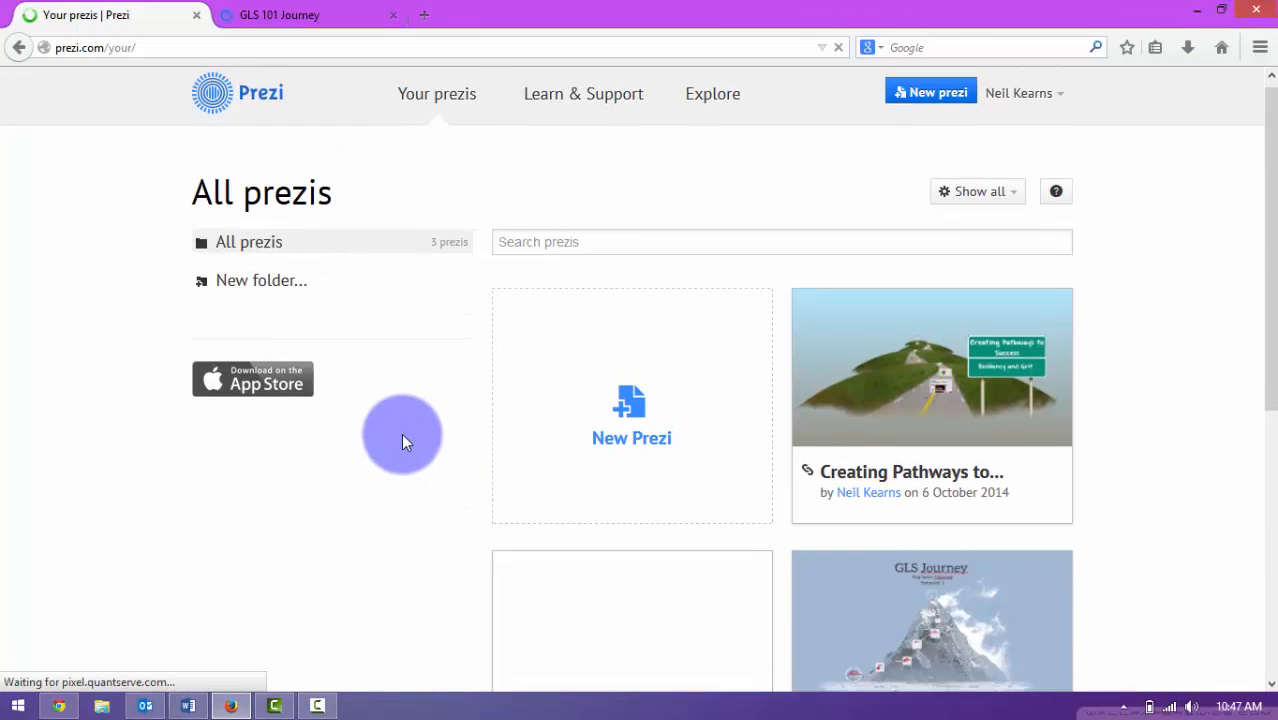
scroll(485, 440, down, 1)
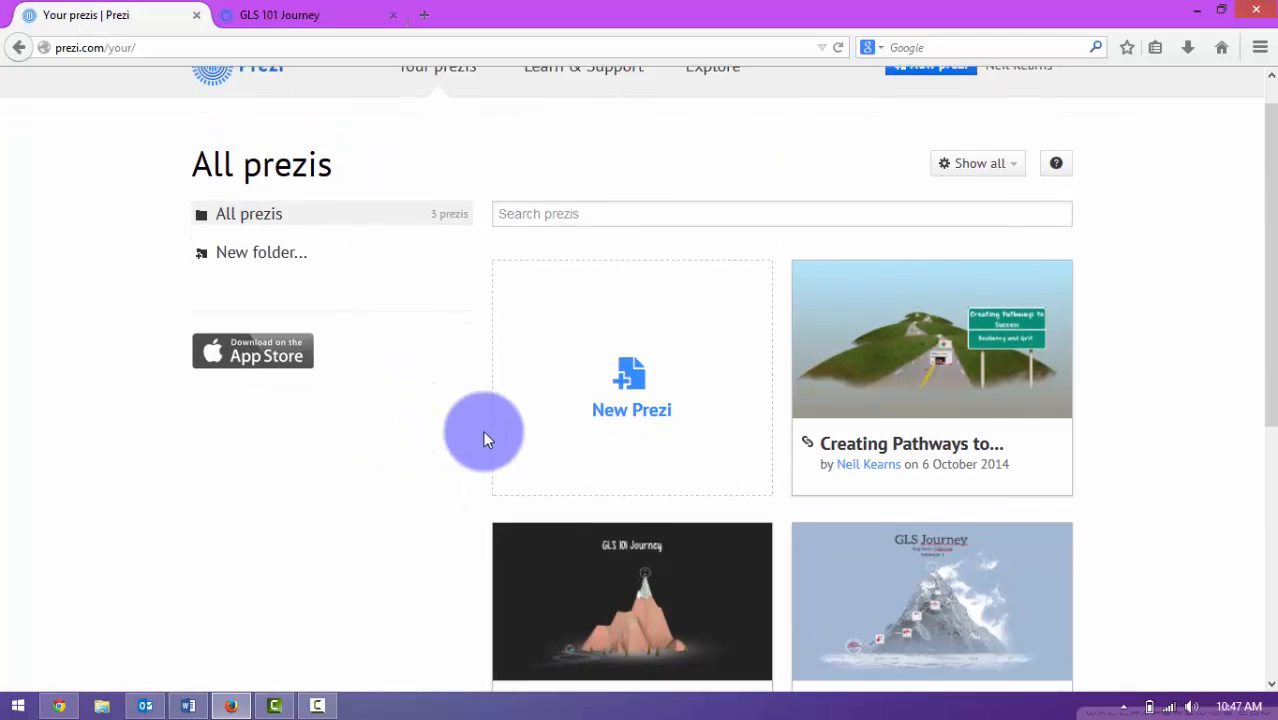
scroll(482, 438, down, 1)
mouse_move(476, 533)
scroll(473, 525, down, 3)
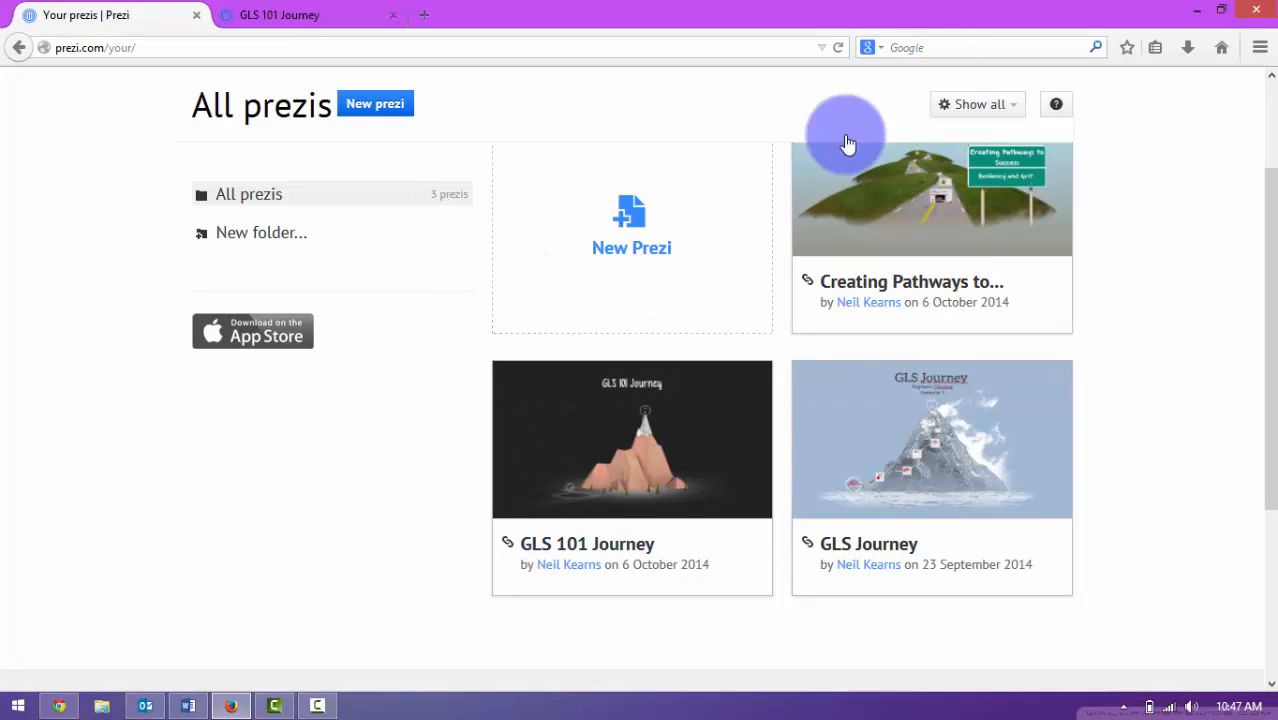
Check the prezi in the editor, return to the prezi list and reveal the options on the GLS 101 Journey thumbnail
click(287, 13)
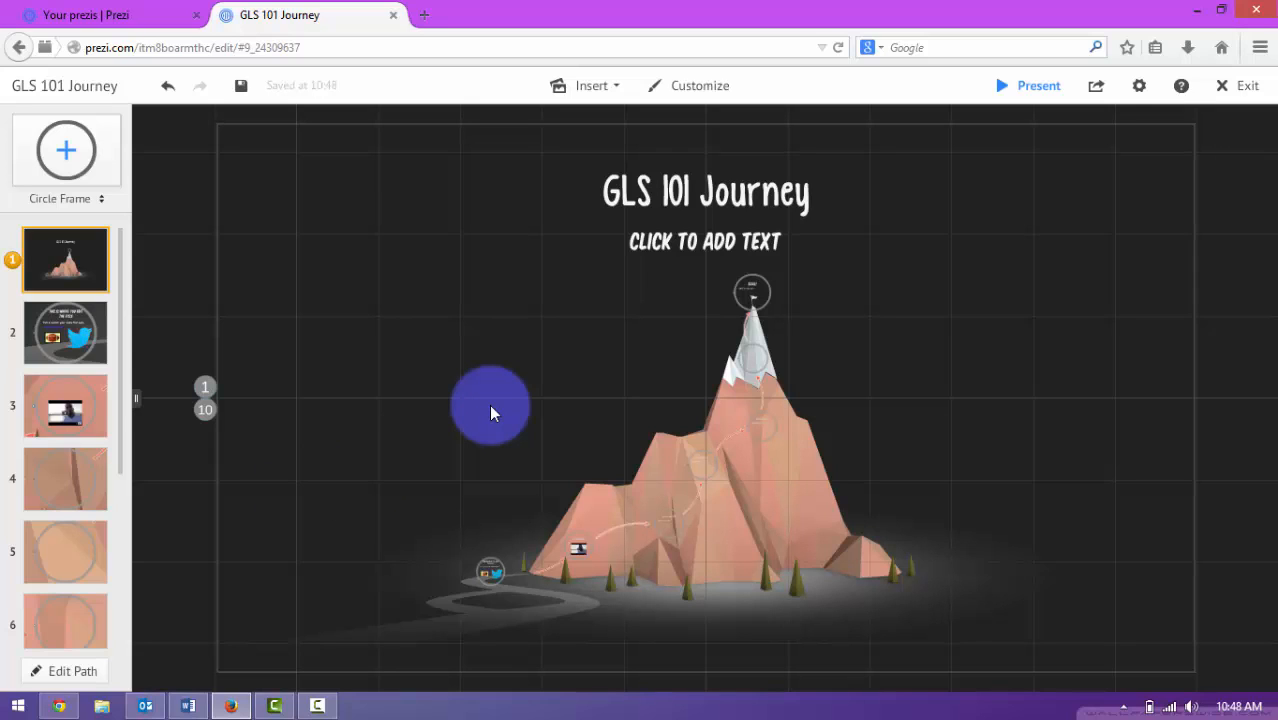
click(81, 22)
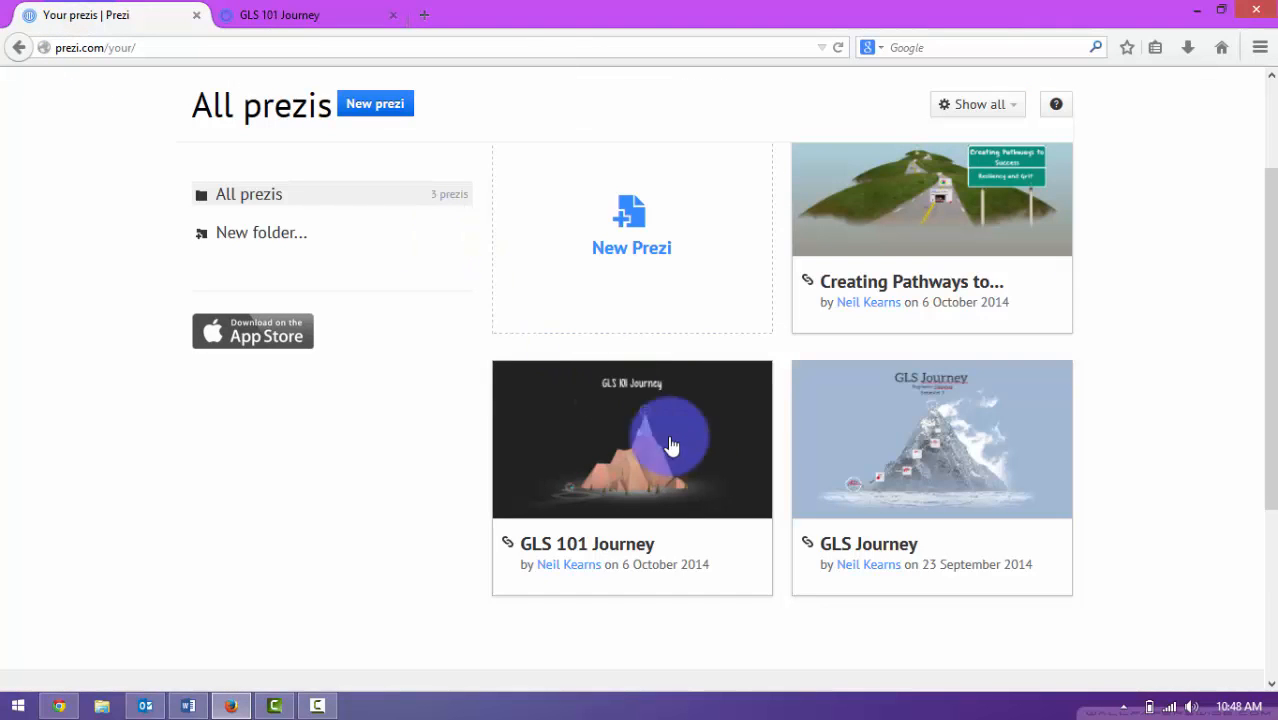
mouse_move(687, 406)
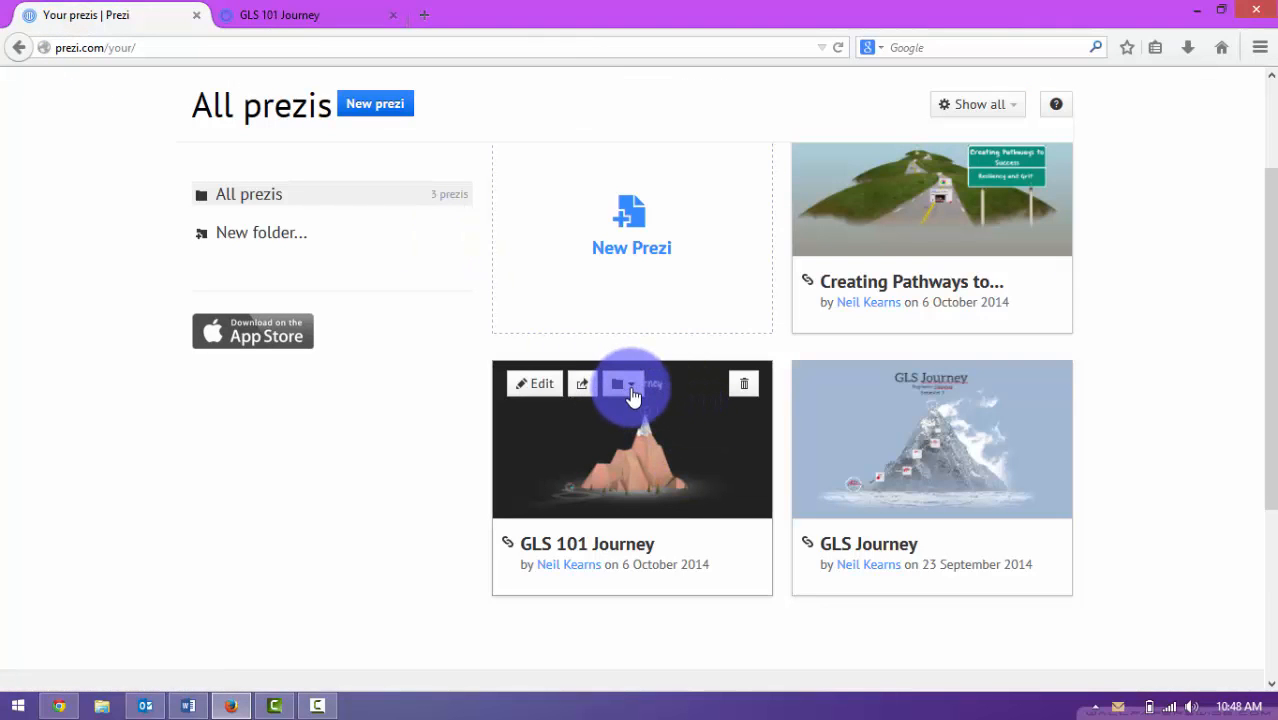